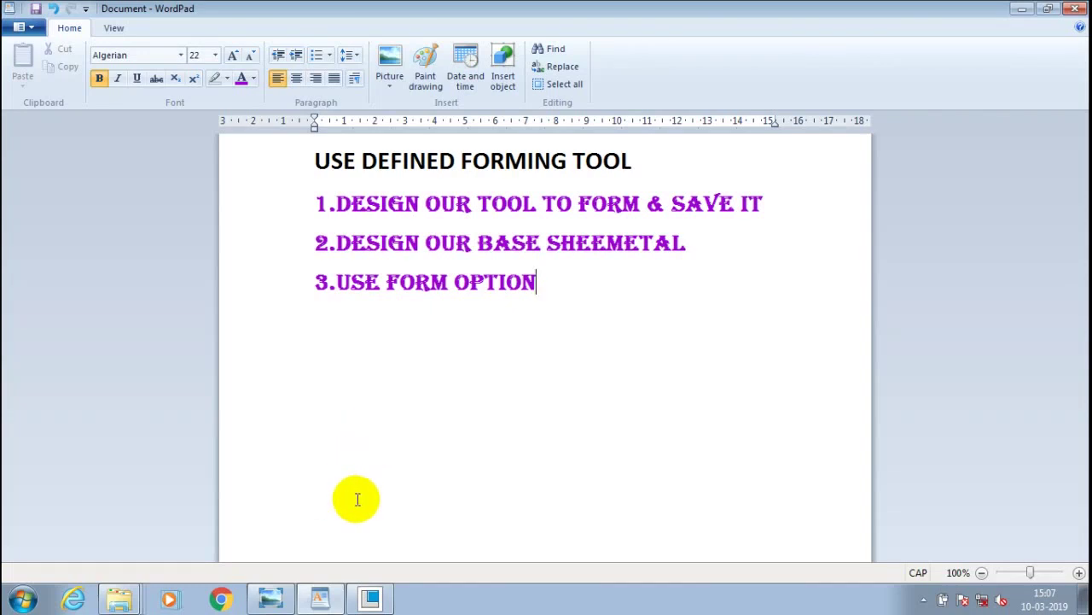
Step: Switch to Creo Parametric and create a new solid part with the mmns_part_solid template, keeping the default name
{"action": "key", "text": "alt+Tab"}
{"action": "left_click", "coordinate": [16, 73]}
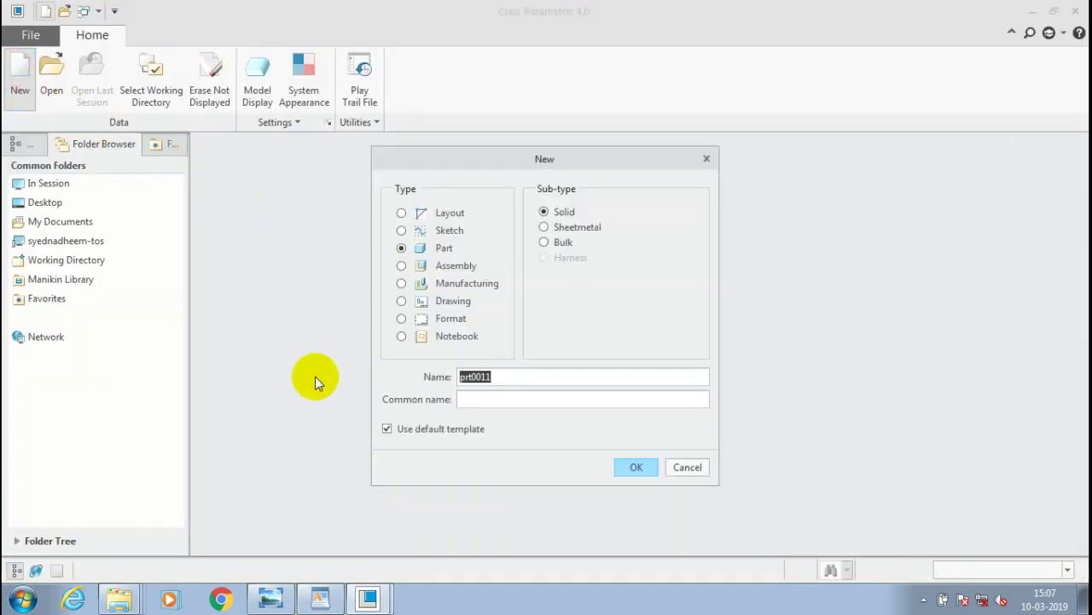
{"action": "left_click", "coordinate": [628, 469]}
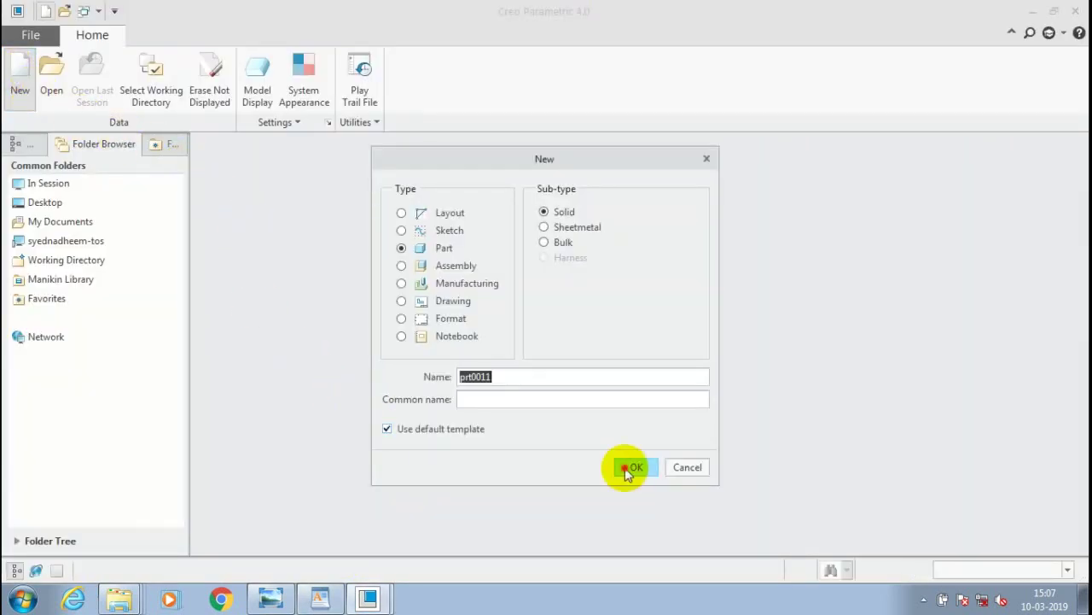
{"action": "left_click", "coordinate": [628, 467]}
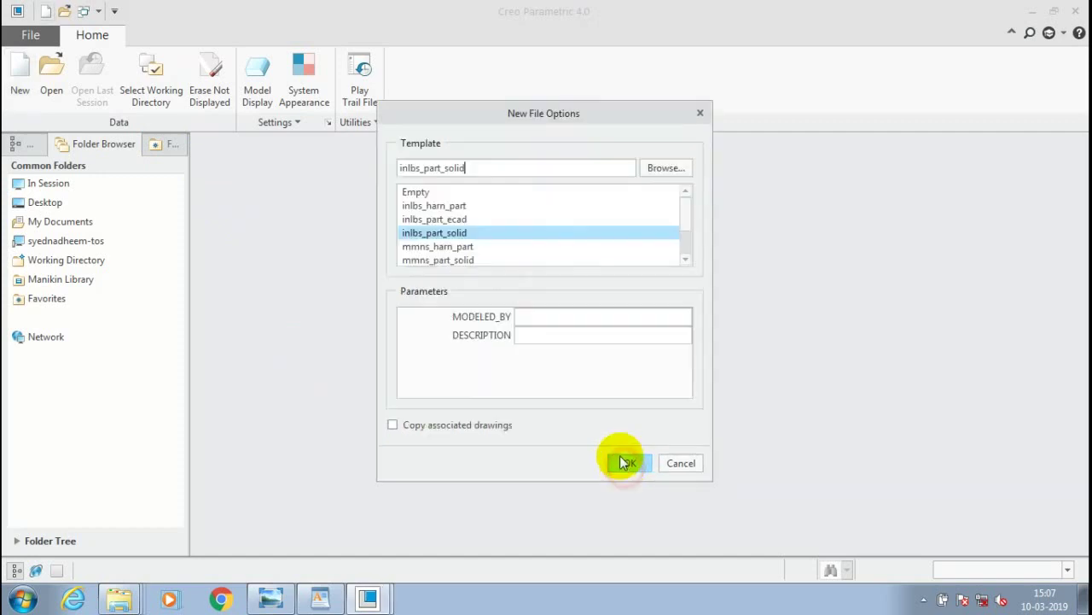
{"action": "left_click", "coordinate": [453, 260]}
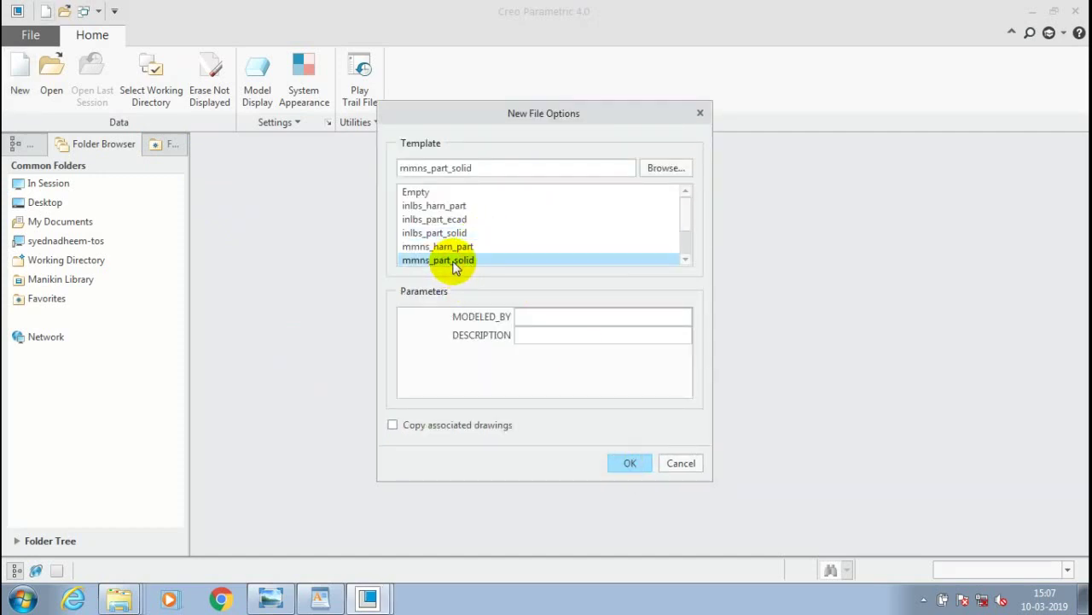
{"action": "left_click", "coordinate": [631, 463]}
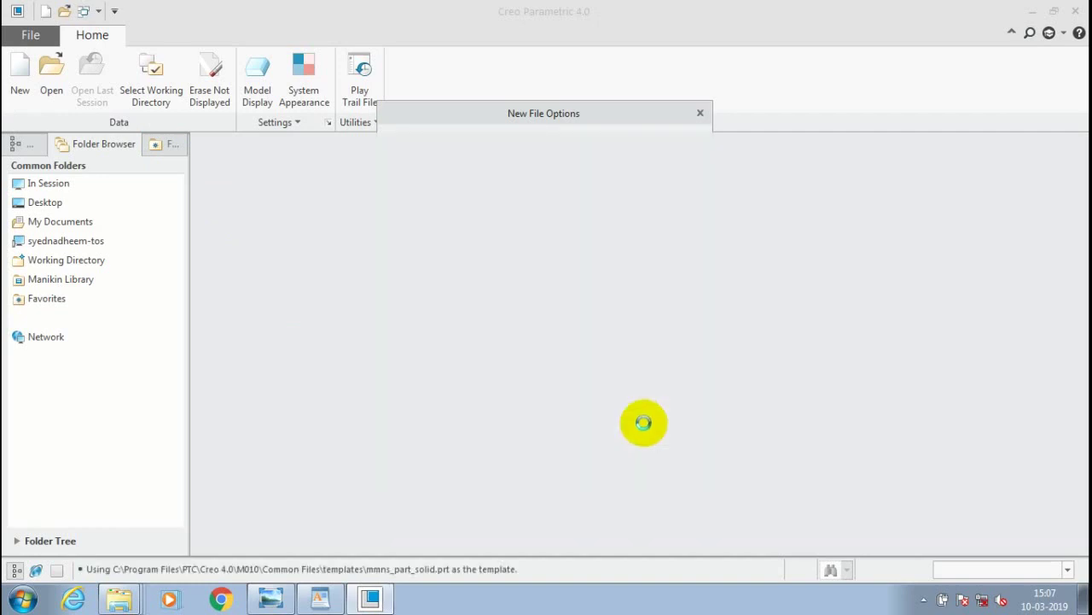
Step: Start a sketch on the TOP plane and draw a center rectangle about 353 by 424 mm centred on the origin
{"action": "left_click", "coordinate": [697, 251]}
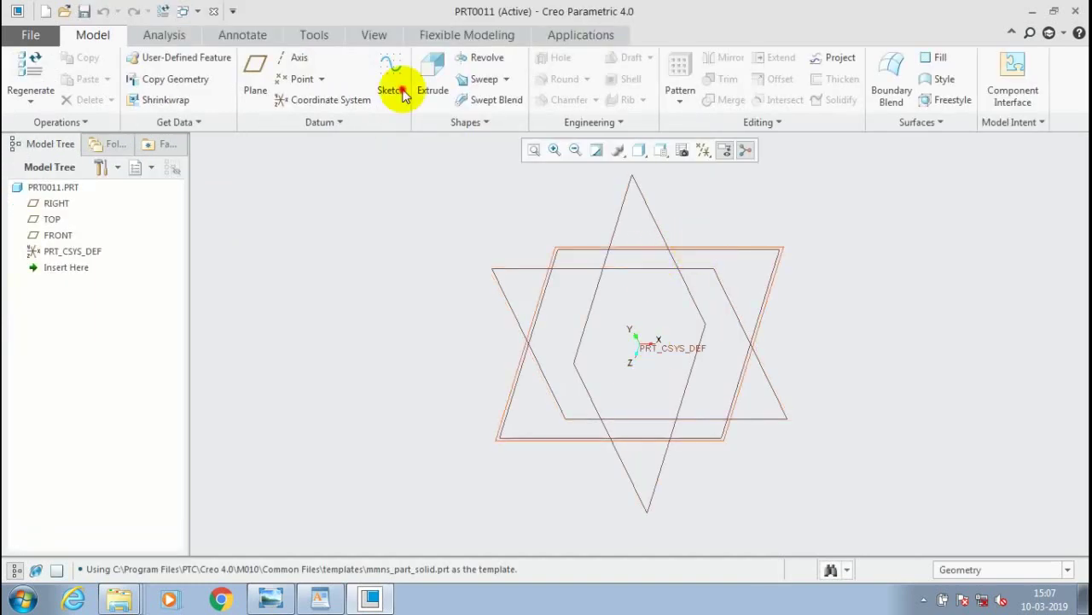
{"action": "left_click", "coordinate": [403, 92]}
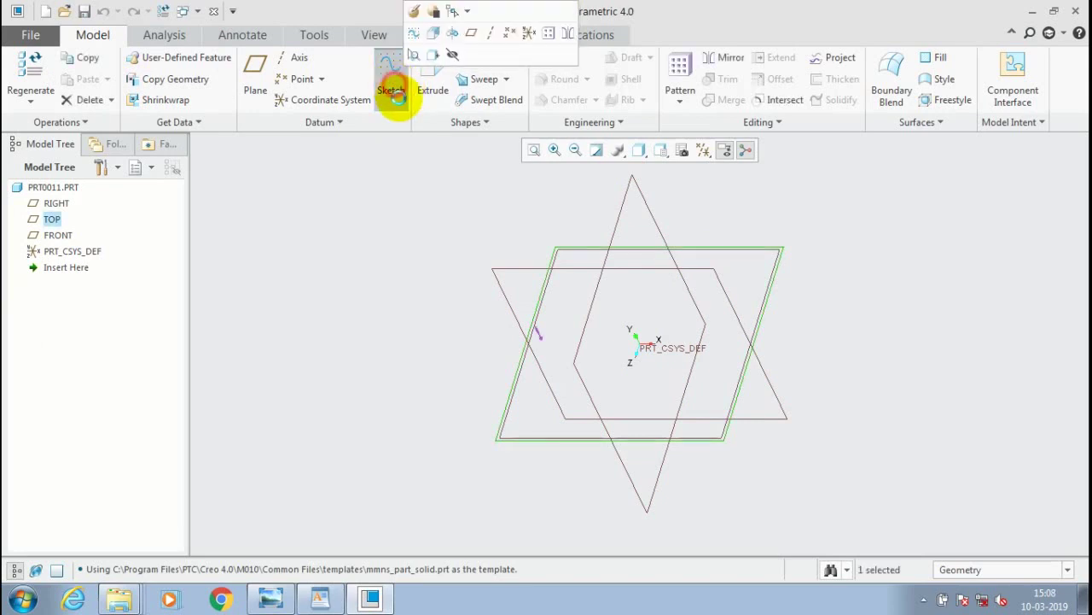
{"action": "left_click", "coordinate": [474, 102]}
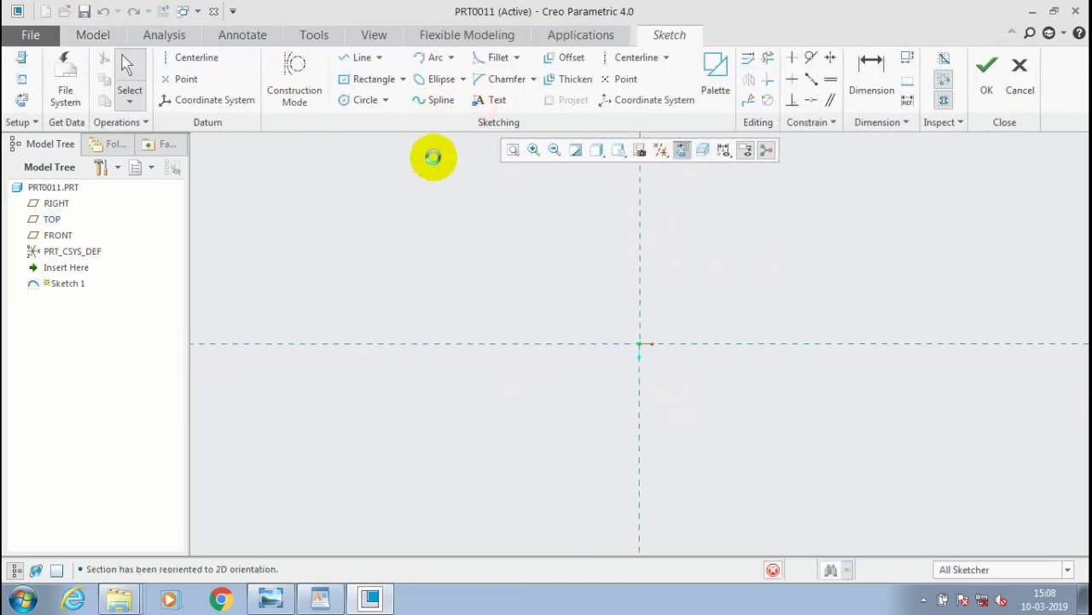
{"action": "left_click", "coordinate": [403, 78]}
{"action": "left_click", "coordinate": [393, 133]}
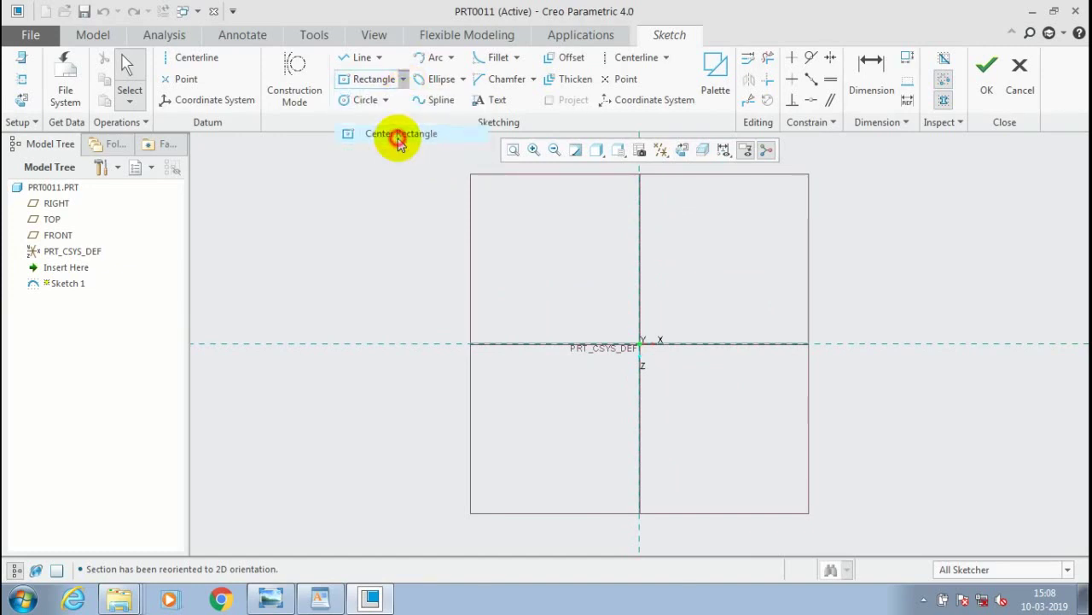
{"action": "left_click", "coordinate": [642, 346]}
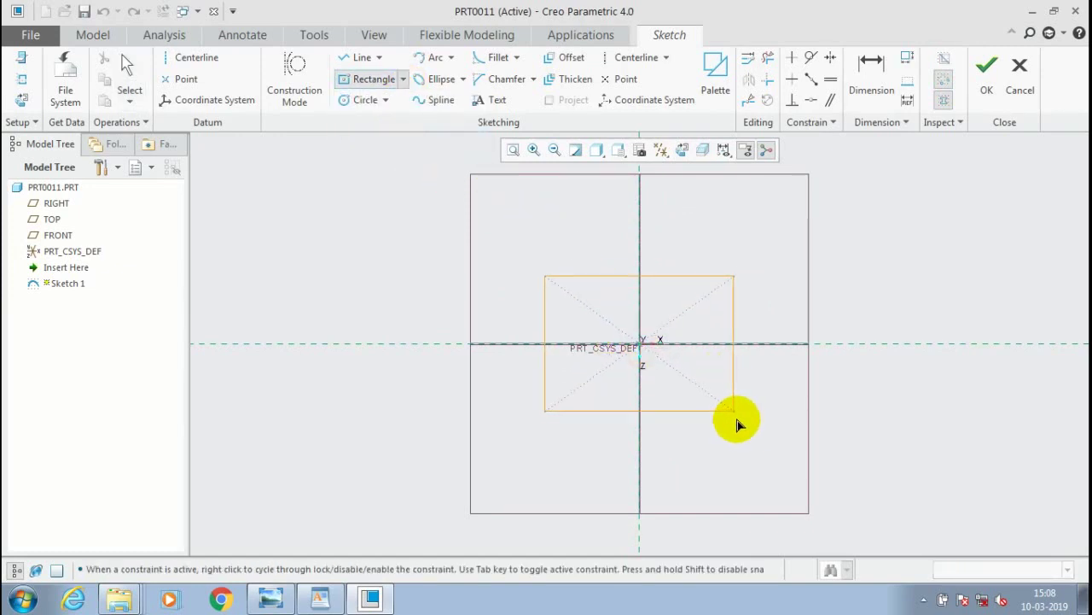
{"action": "left_click", "coordinate": [756, 487]}
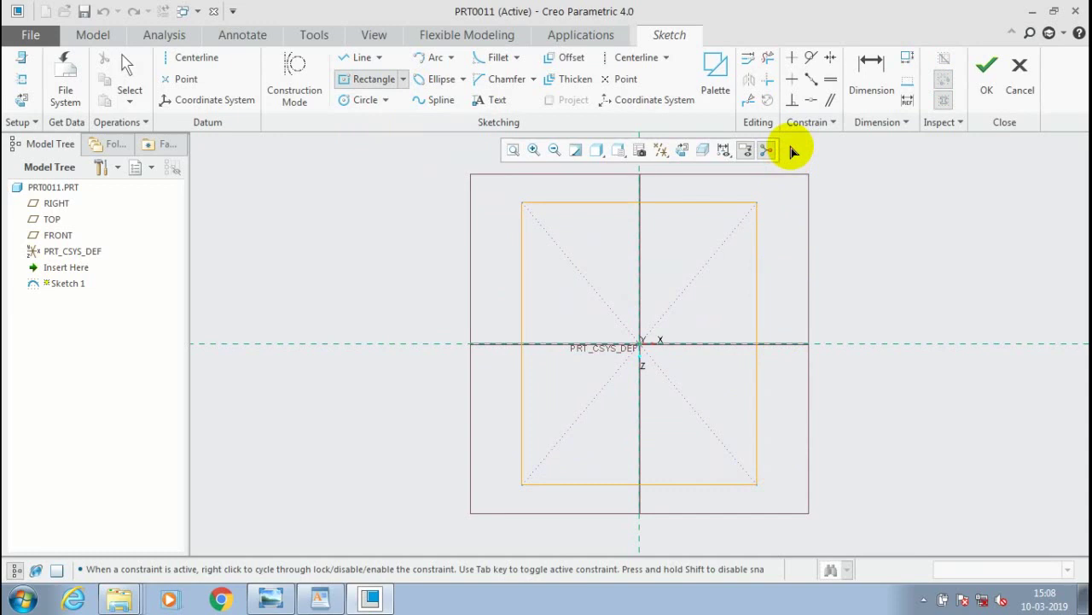
Step: Dimension the rectangle's upper horizontal edge and set its width to 65 mm
{"action": "left_click", "coordinate": [869, 85]}
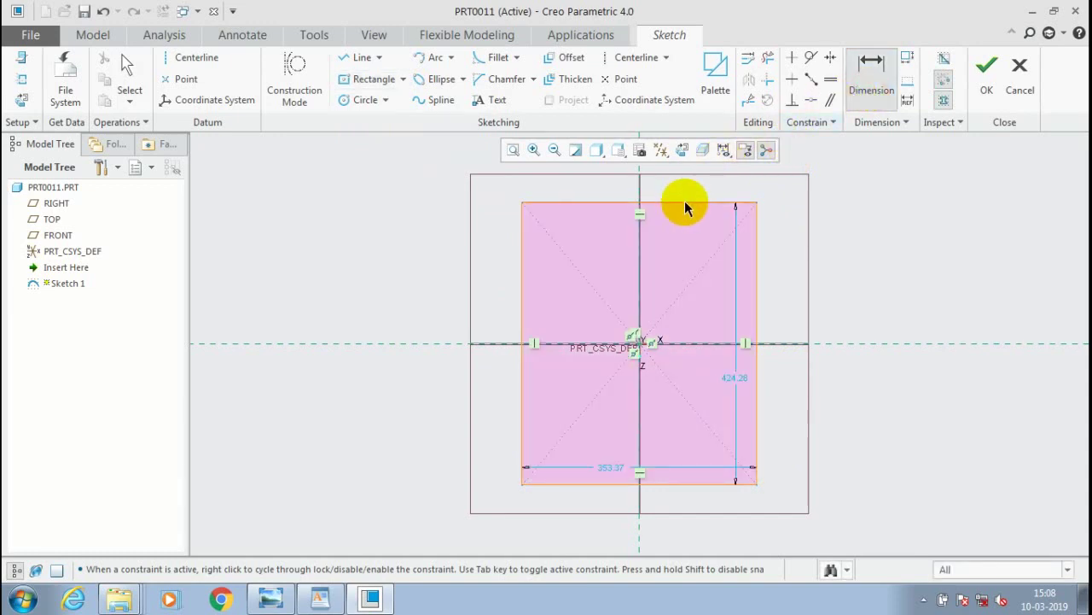
{"action": "left_click", "coordinate": [688, 203]}
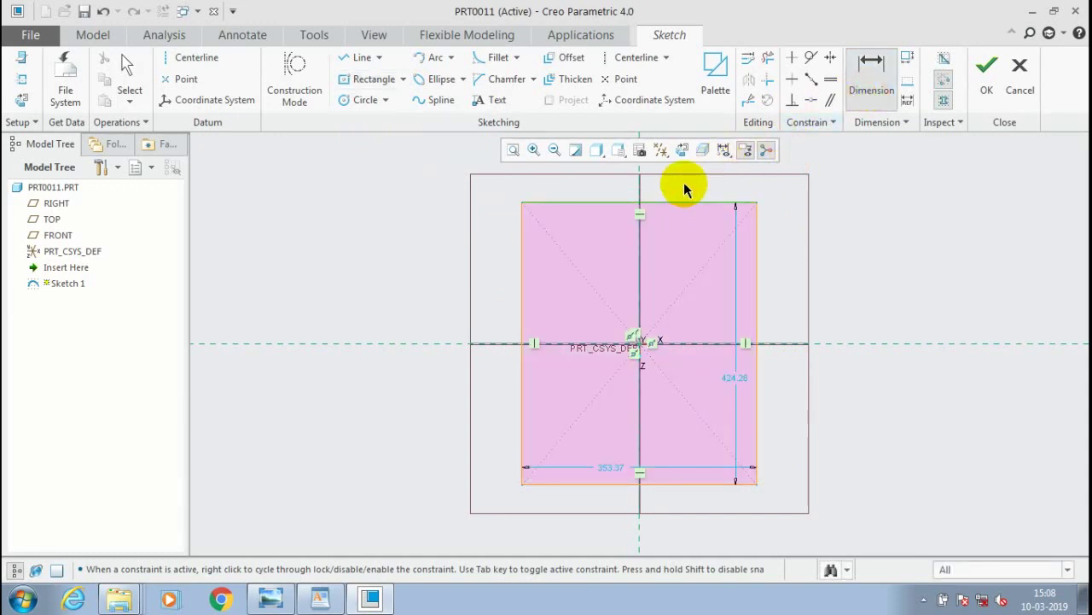
{"action": "middle_click", "coordinate": [685, 189]}
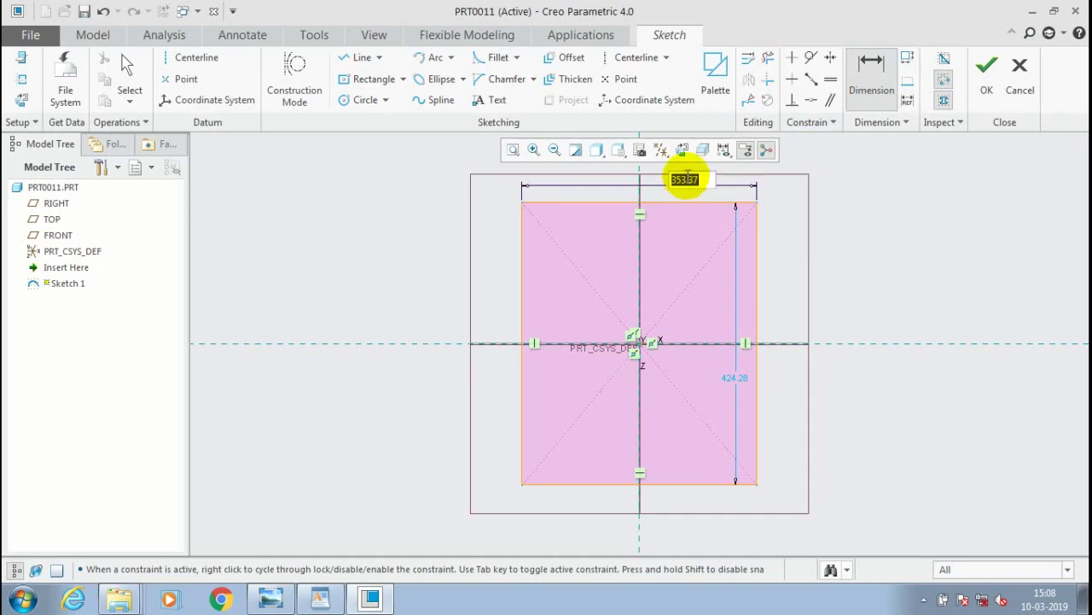
{"action": "type", "text": "65"}
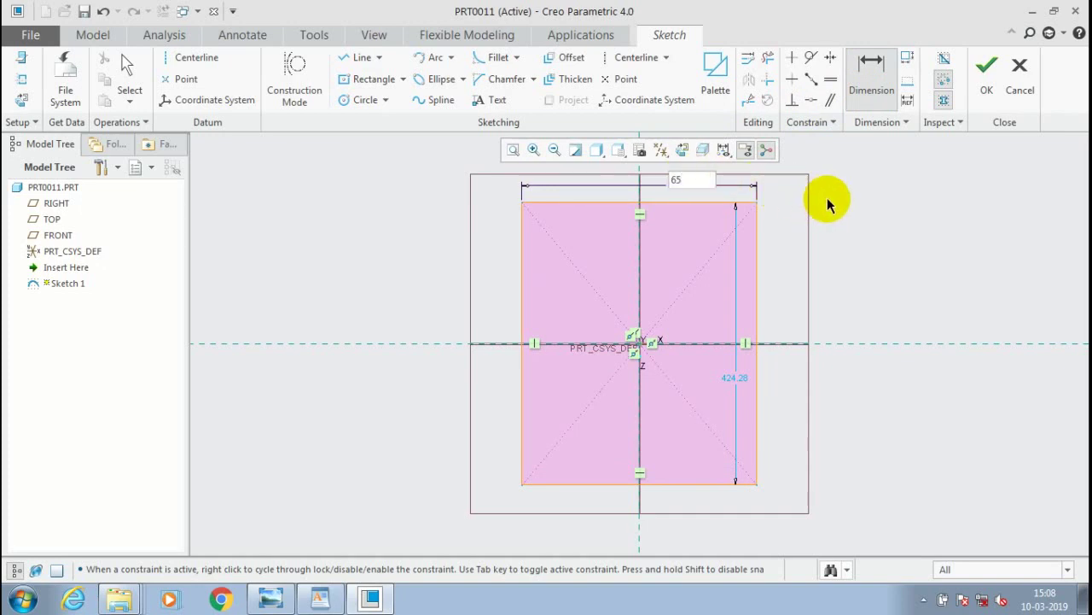
{"action": "middle_click", "coordinate": [798, 215]}
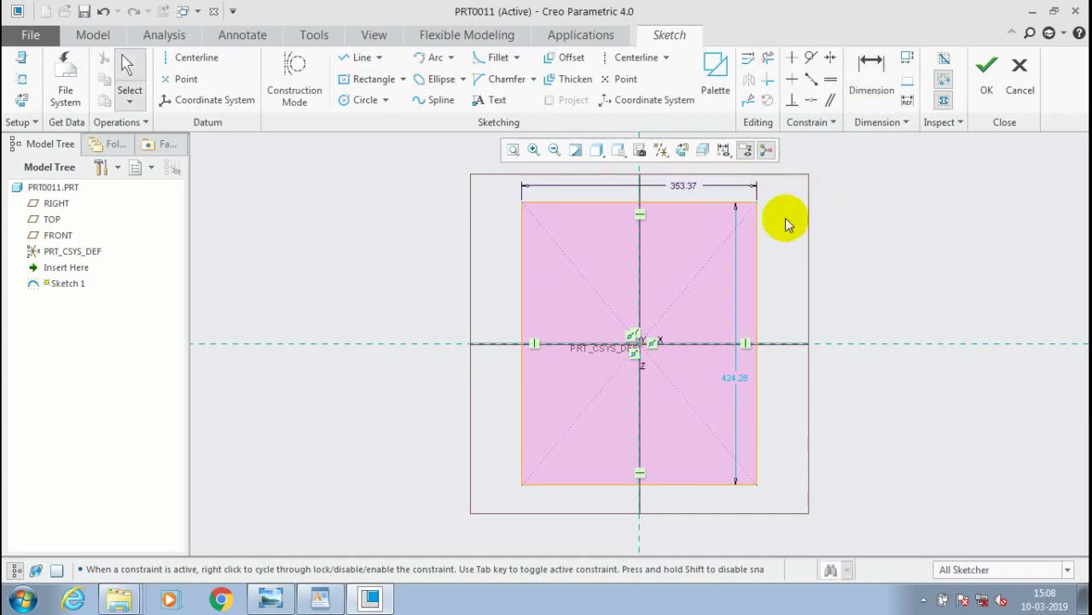
{"action": "left_click", "coordinate": [686, 189]}
{"action": "double_click", "coordinate": [686, 187]}
{"action": "type", "text": "65"}
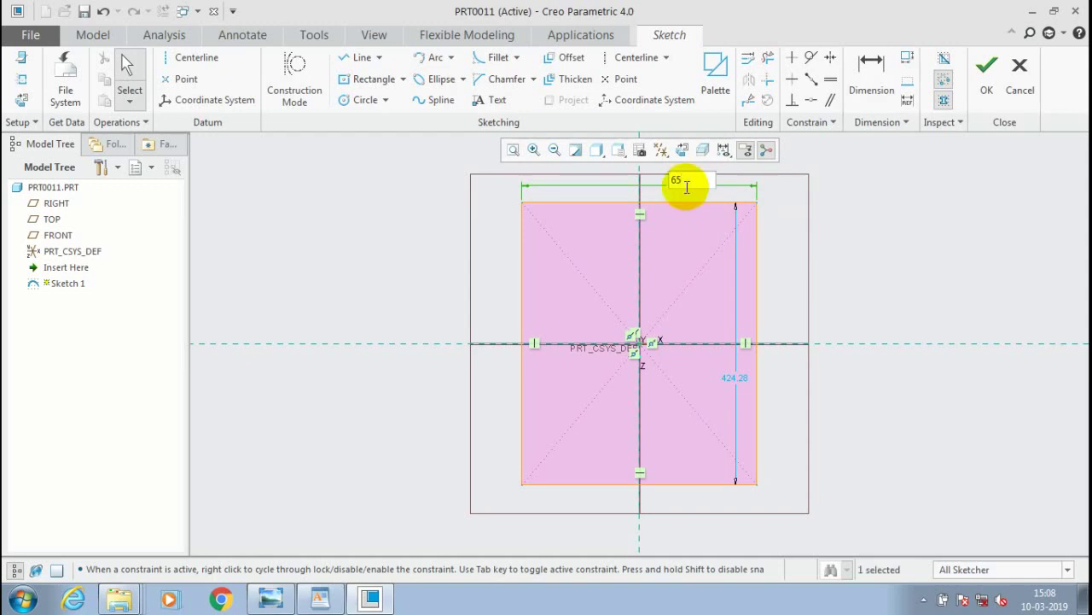
{"action": "middle_click", "coordinate": [767, 230]}
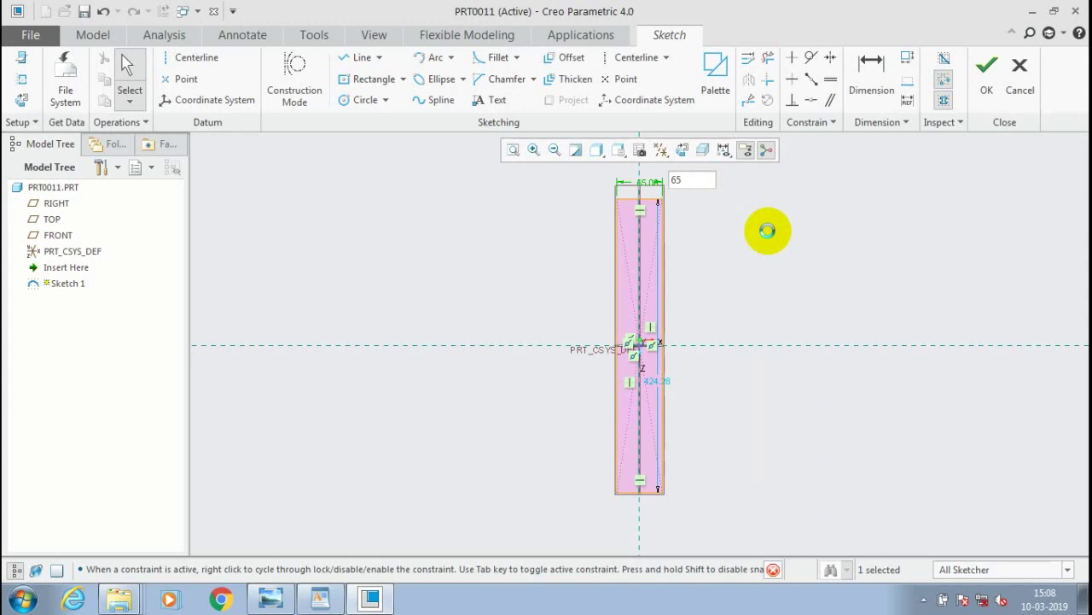
{"action": "left_click", "coordinate": [864, 87]}
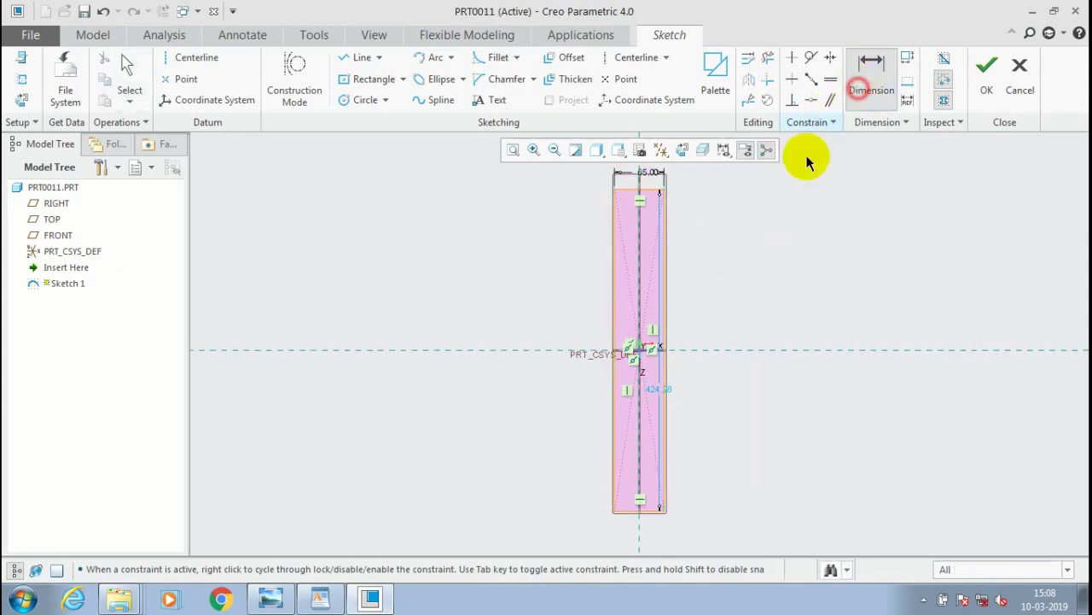
{"action": "middle_click", "coordinate": [770, 267]}
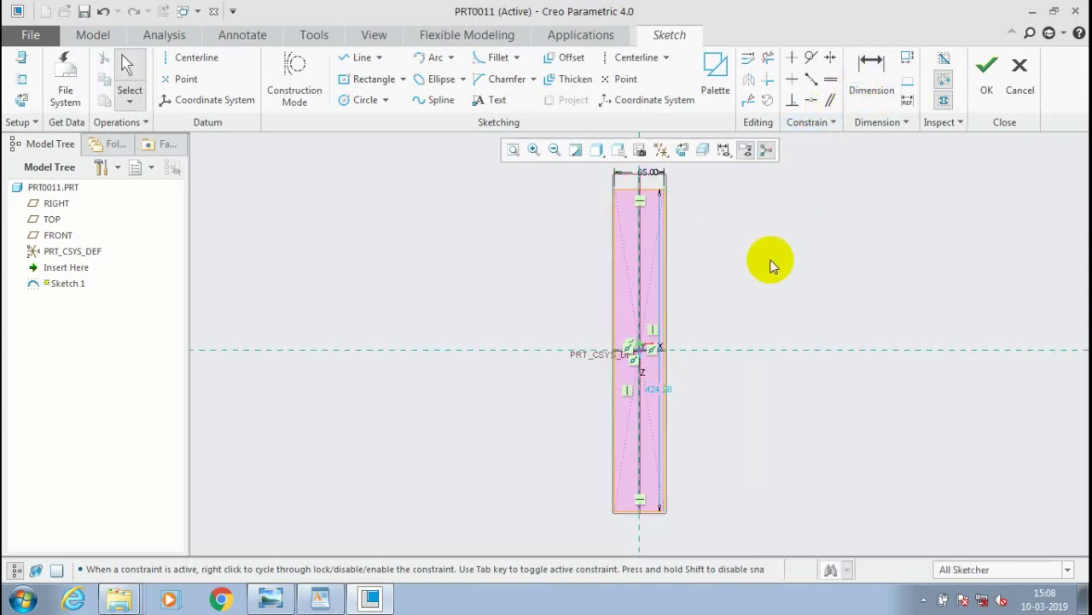
{"action": "left_click", "coordinate": [663, 250]}
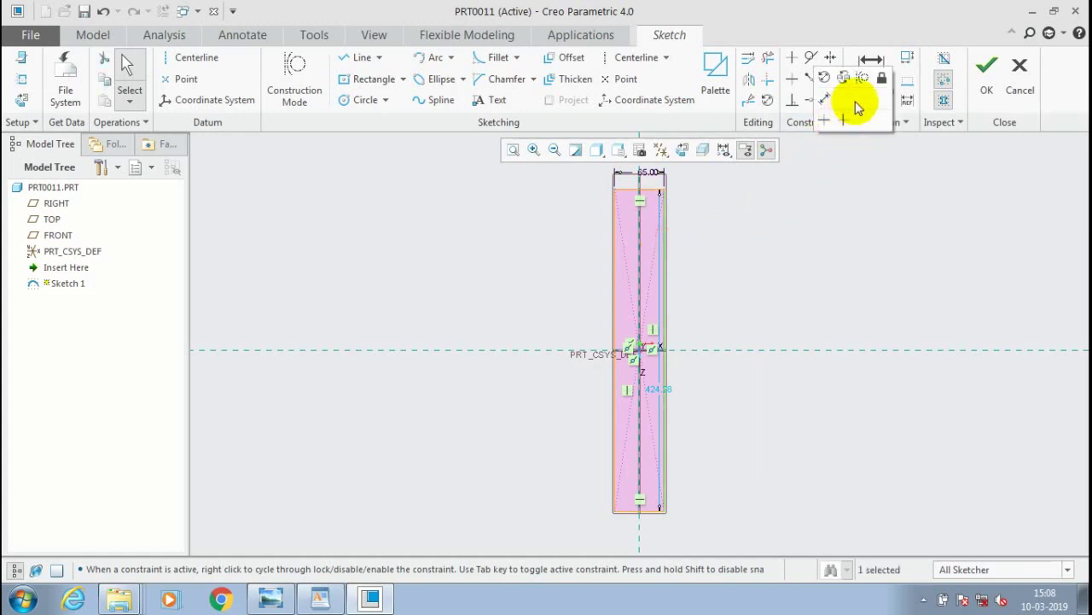
{"action": "left_click", "coordinate": [871, 57]}
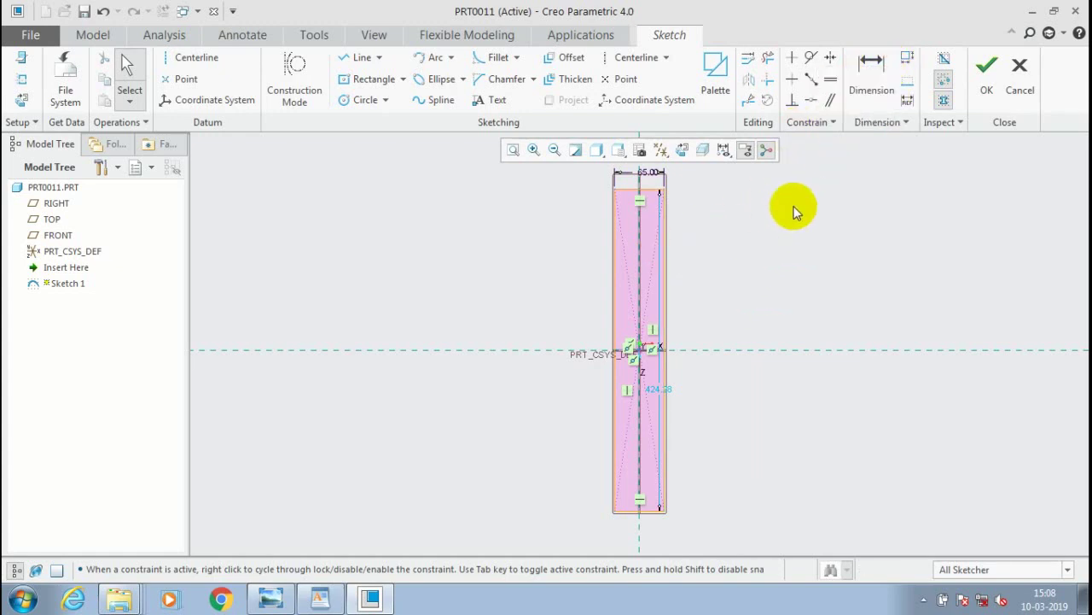
Step: Dimension the rectangle's vertical edge, set its height to 75 mm, and finish the sketch
{"action": "left_click", "coordinate": [866, 90]}
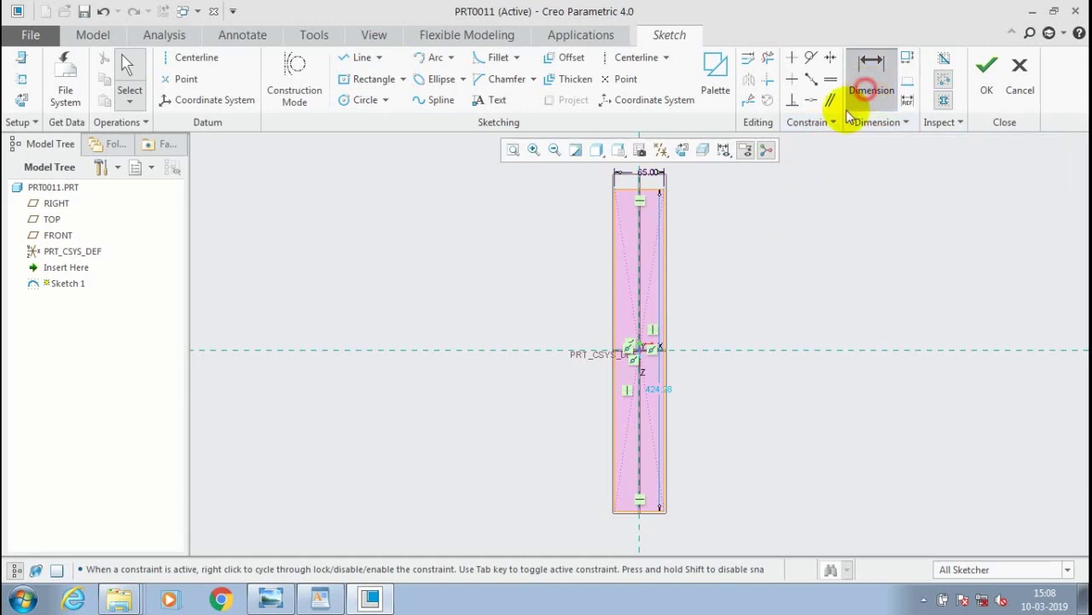
{"action": "left_click", "coordinate": [663, 249]}
{"action": "middle_click", "coordinate": [722, 259]}
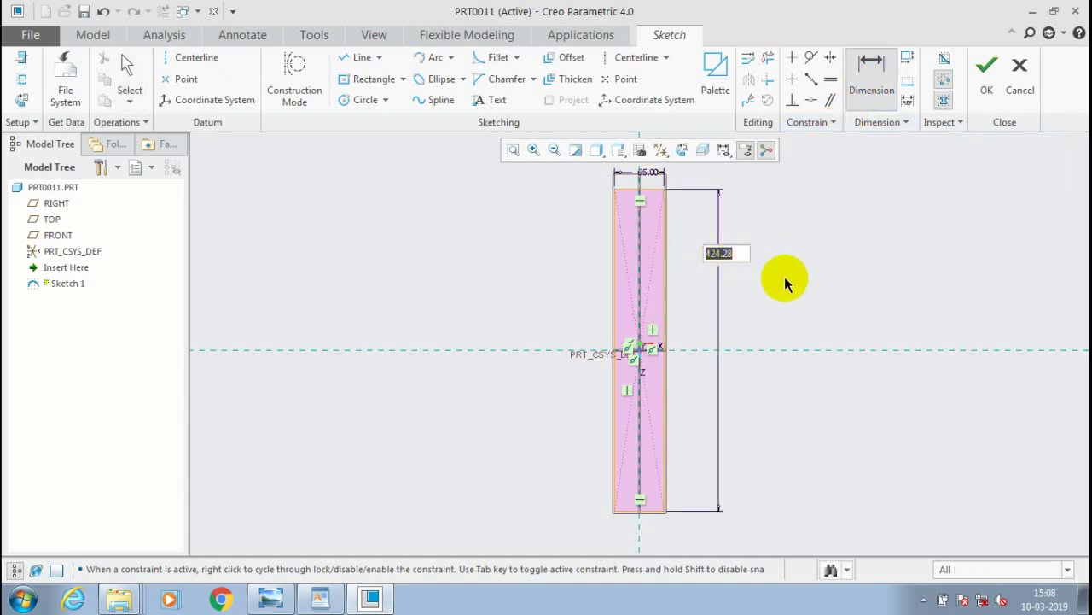
{"action": "type", "text": "75"}
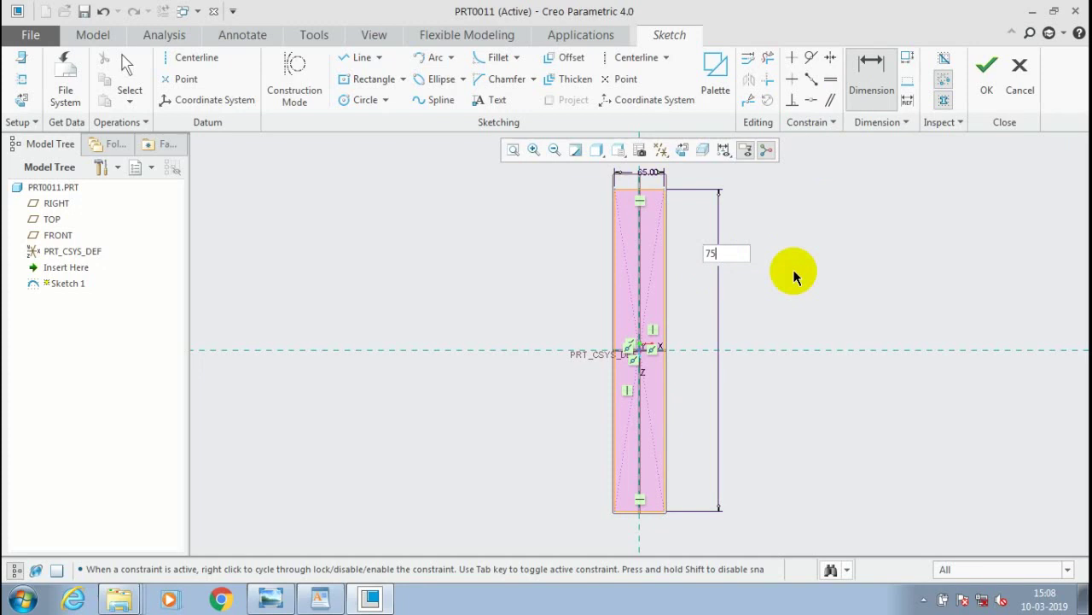
{"action": "key", "text": "Return"}
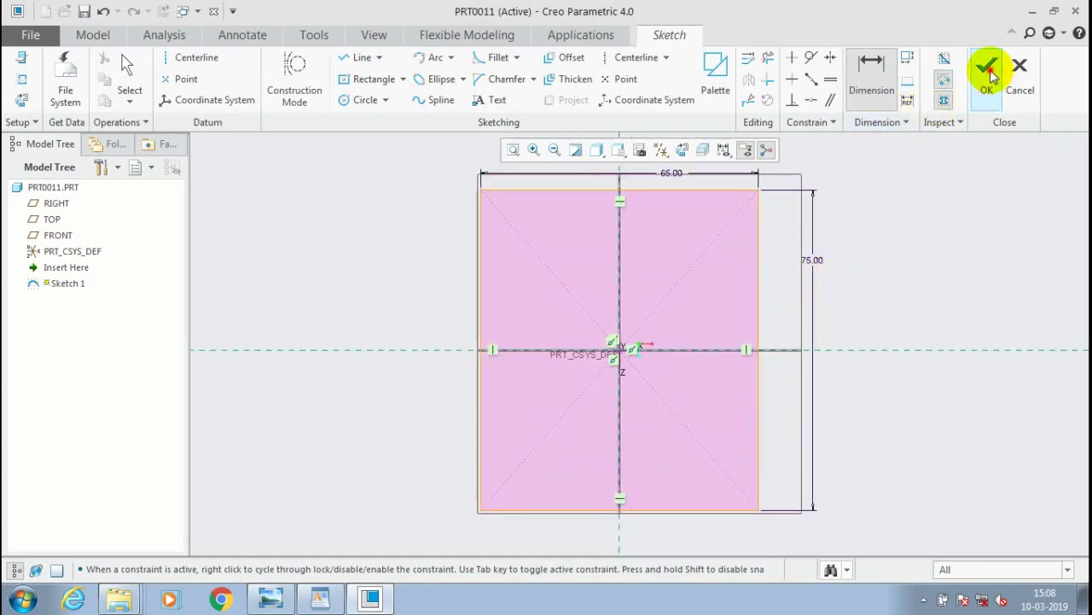
{"action": "left_click", "coordinate": [991, 74]}
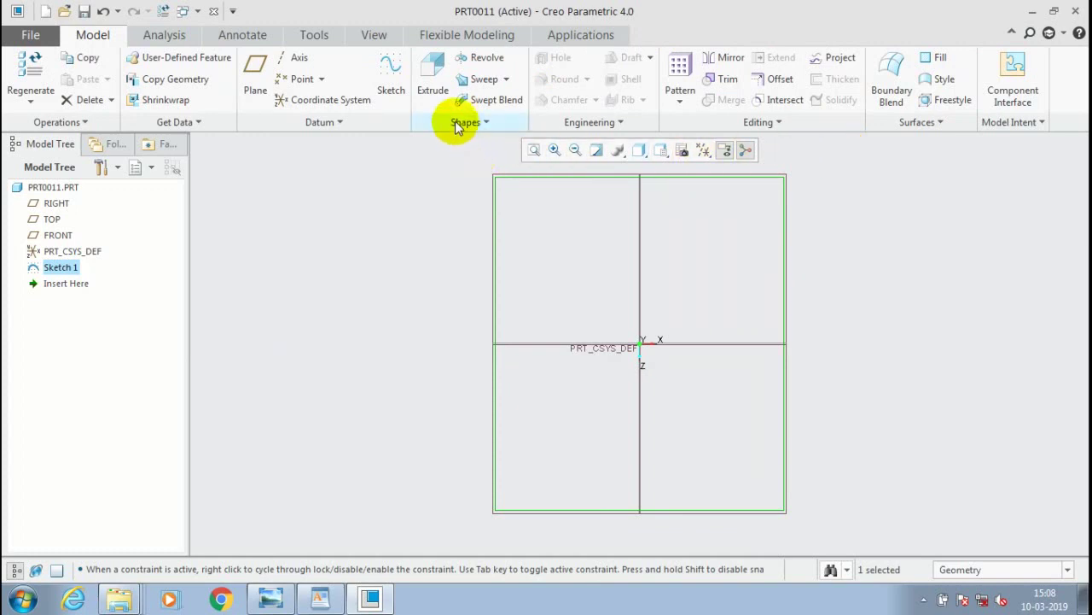
Step: Extrude the rectangle sketch to a depth of 50 mm as a solid block
{"action": "left_click", "coordinate": [434, 78]}
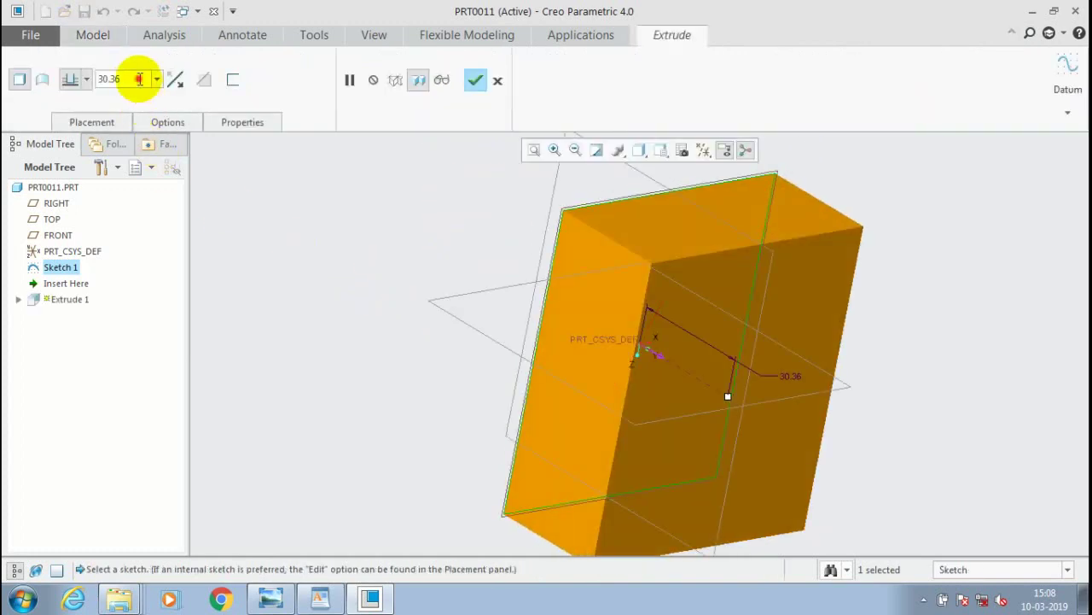
{"action": "double_click", "coordinate": [139, 78]}
{"action": "type", "text": "50"}
{"action": "key", "text": "Return"}
{"action": "left_click", "coordinate": [475, 80]}
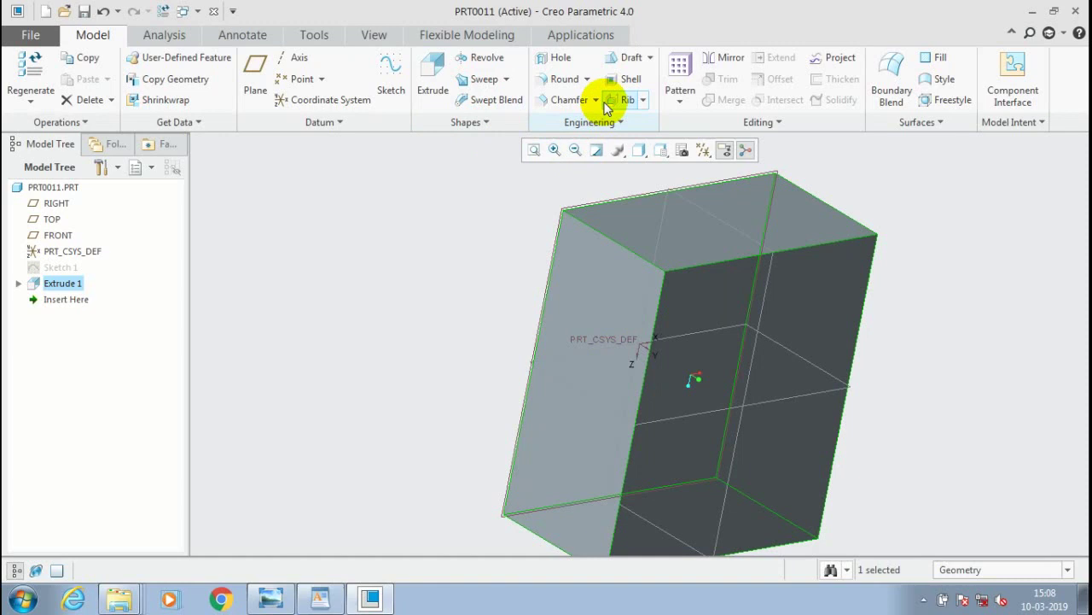
Step: Start a Round on the block and pick its four corner edges along the extrusion depth as separate sets
{"action": "left_click", "coordinate": [564, 78]}
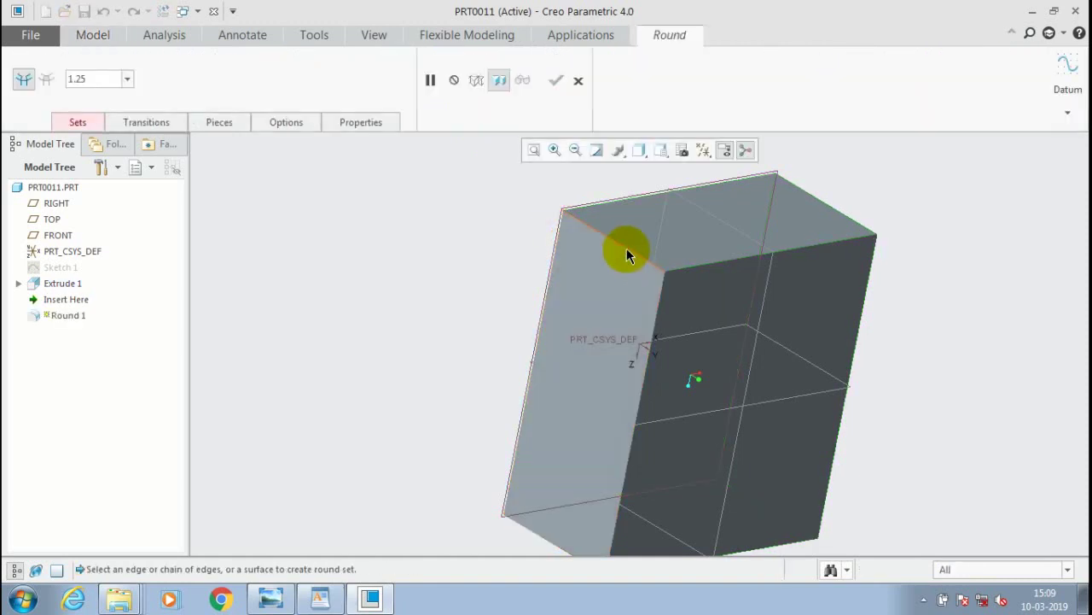
{"action": "left_click", "coordinate": [626, 248]}
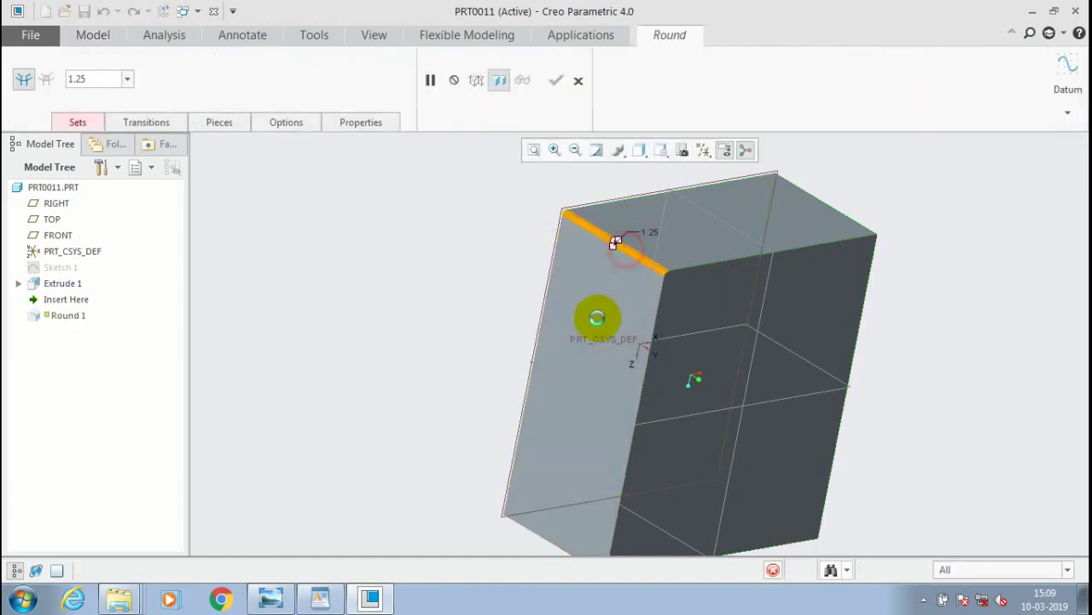
{"action": "left_click", "coordinate": [540, 534]}
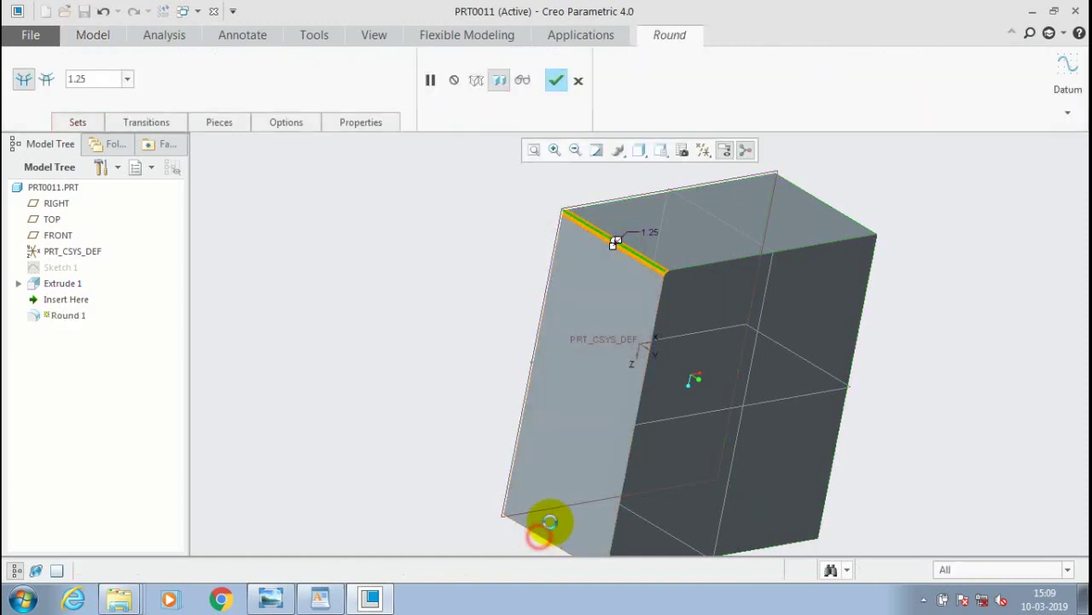
{"action": "left_click", "coordinate": [860, 227]}
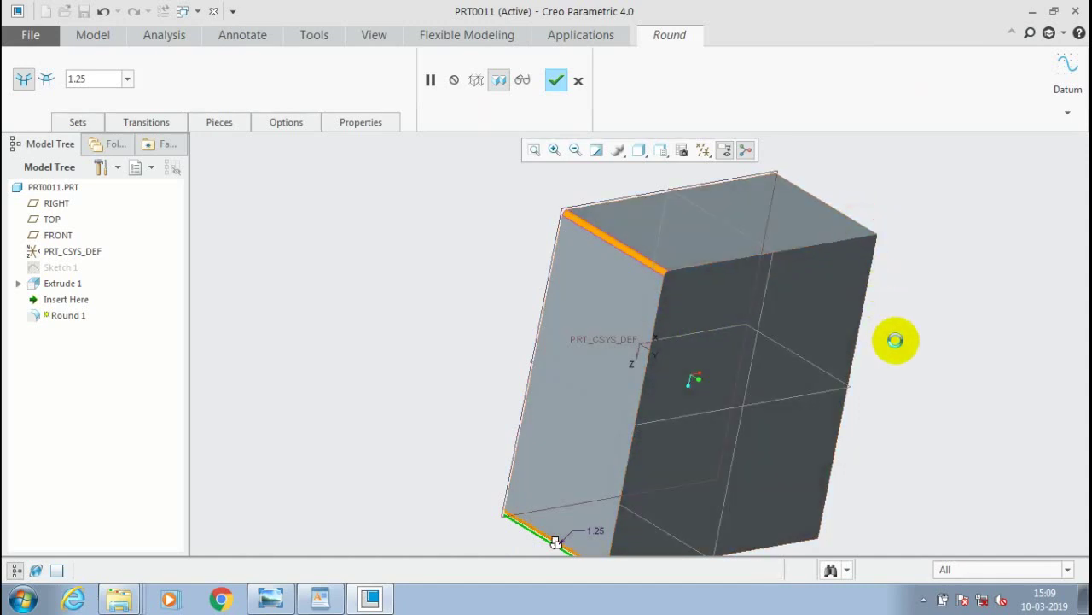
{"action": "middle_click_drag", "start_coordinate": [895, 336], "coordinate": [808, 475]}
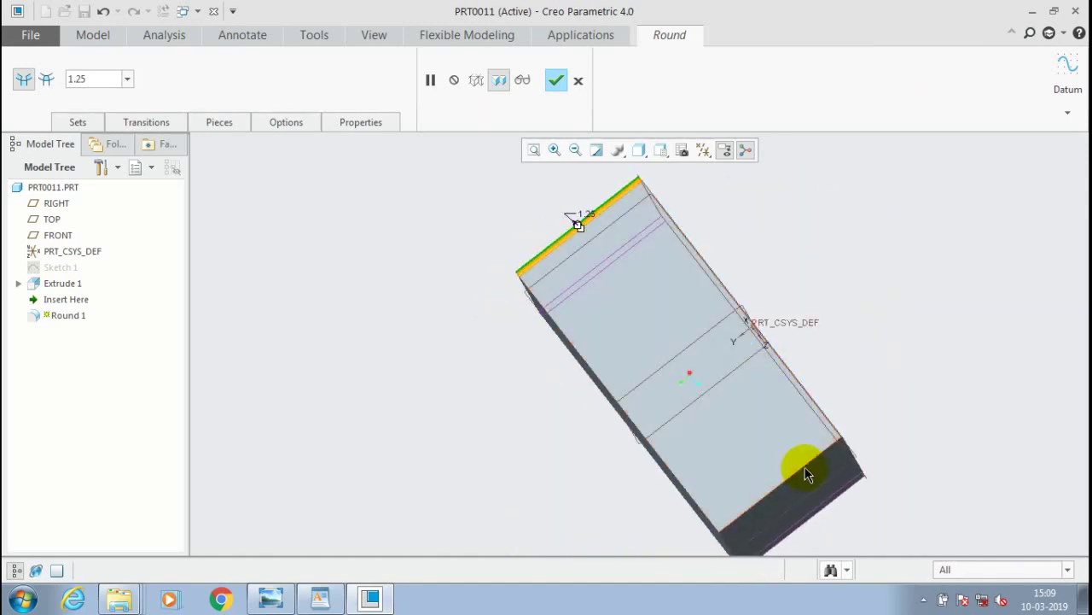
{"action": "left_click", "coordinate": [806, 467]}
Step: Try a 25 mm radius on the last selected corner edge
{"action": "left_click", "coordinate": [95, 81]}
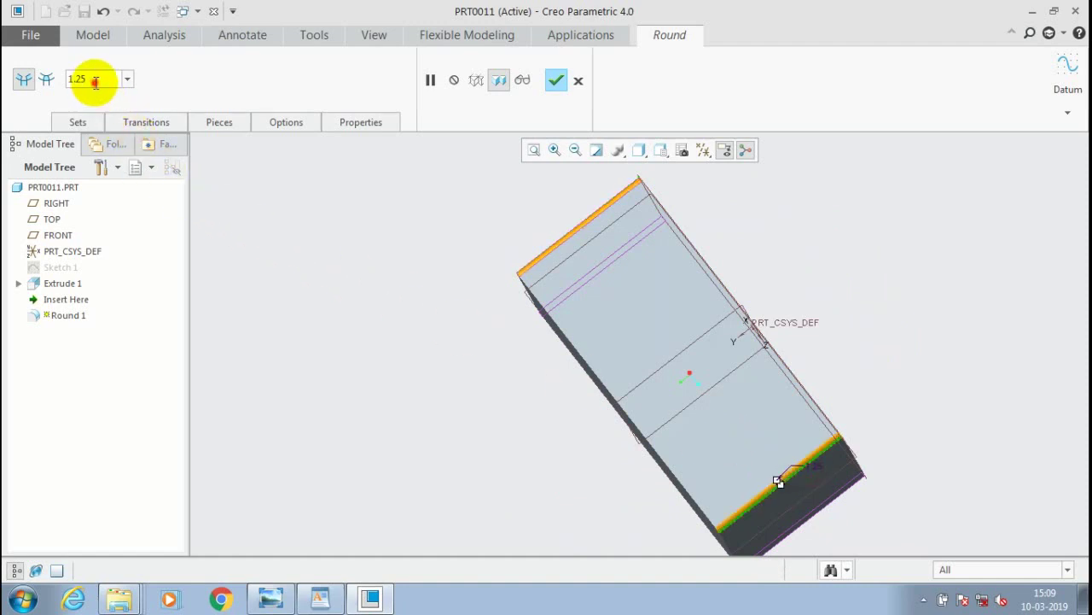
{"action": "type", "text": "25"}
{"action": "key", "text": "Return"}
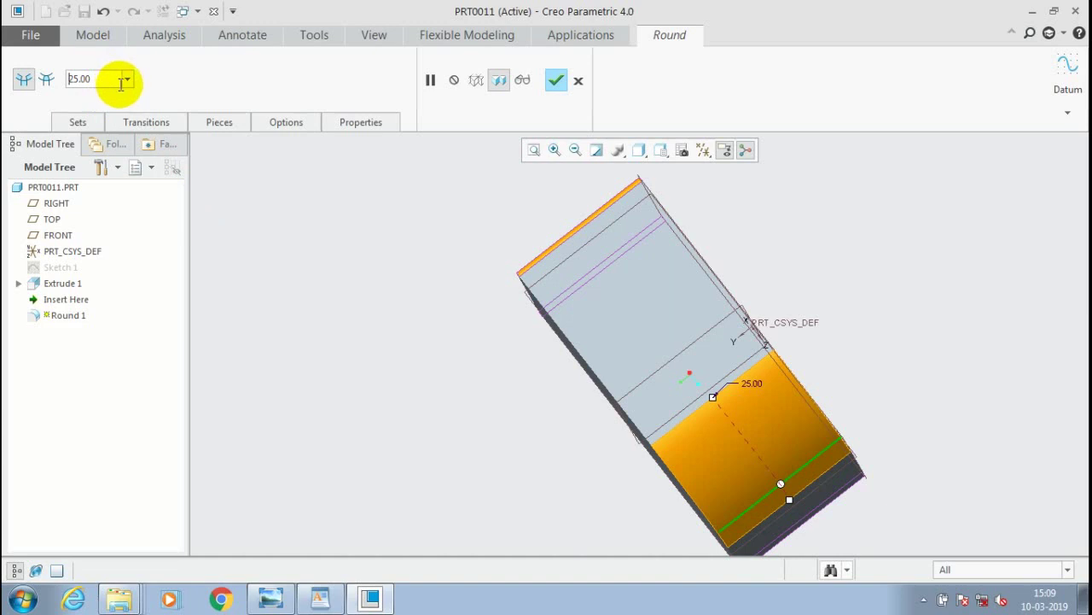
Step: Set the round radius to 12 mm for the last selected corner edge and for the neighbouring corner edge
{"action": "double_click", "coordinate": [110, 79]}
{"action": "type", "text": "12"}
{"action": "key", "text": "Return"}
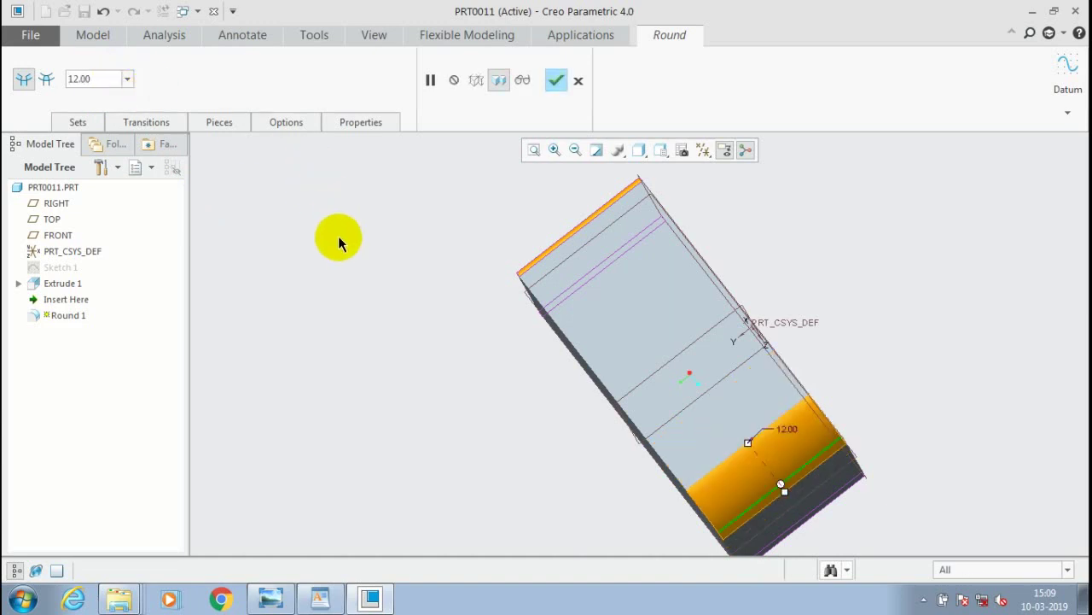
{"action": "middle_click_drag", "start_coordinate": [338, 236], "coordinate": [481, 255]}
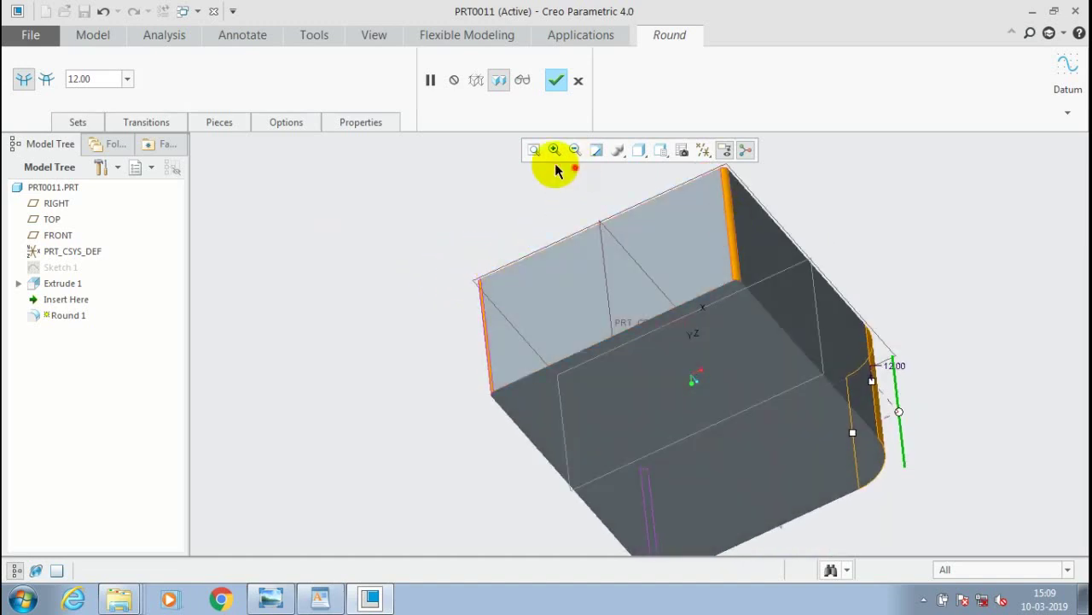
{"action": "left_click", "coordinate": [103, 85]}
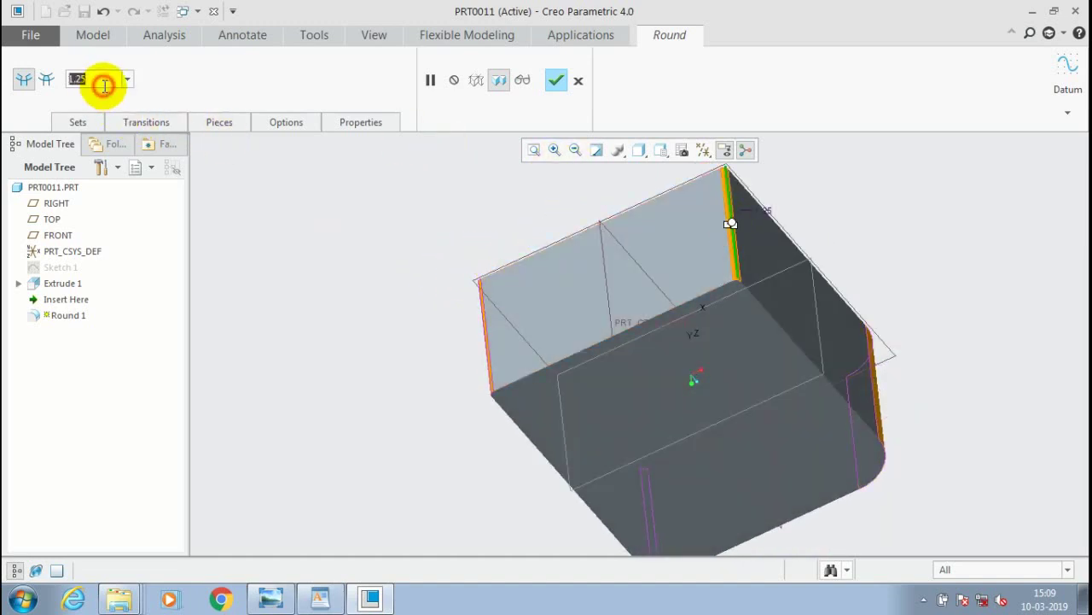
{"action": "type", "text": "1"}
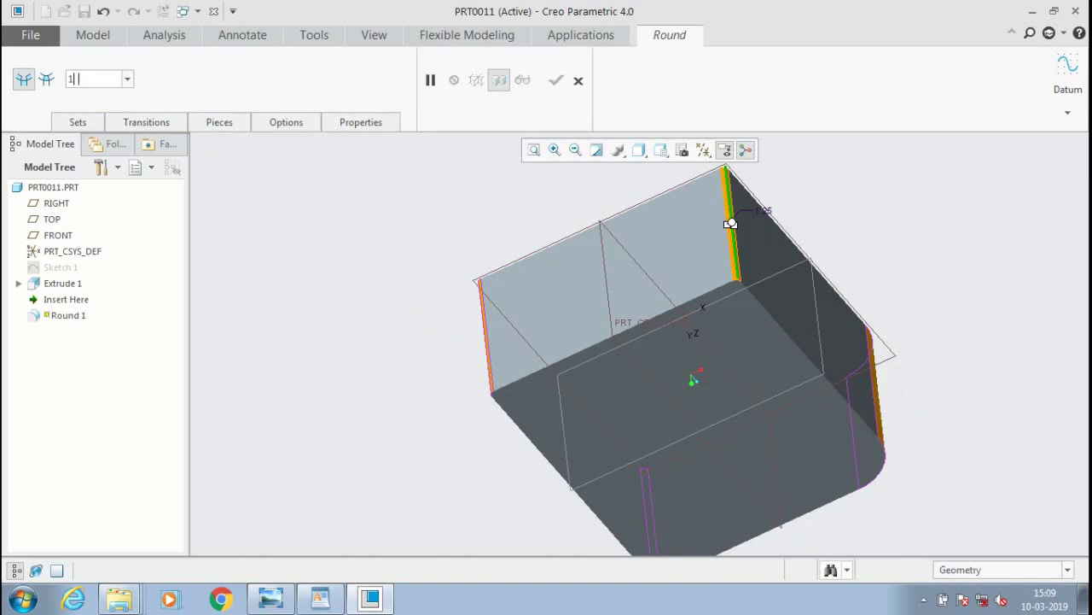
{"action": "type", "text": "2"}
{"action": "key", "text": "Return"}
Step: Set the radius of the two remaining corner rounds to 12 mm and complete the Round feature
{"action": "middle_click_drag", "start_coordinate": [227, 317], "coordinate": [524, 245]}
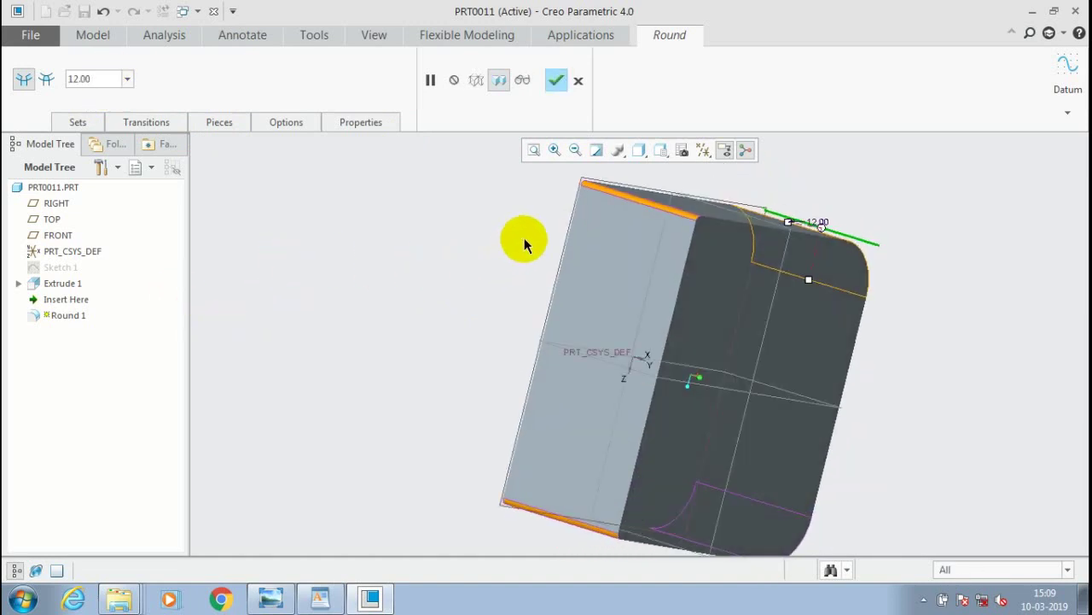
{"action": "left_click", "coordinate": [620, 199]}
{"action": "double_click", "coordinate": [110, 80]}
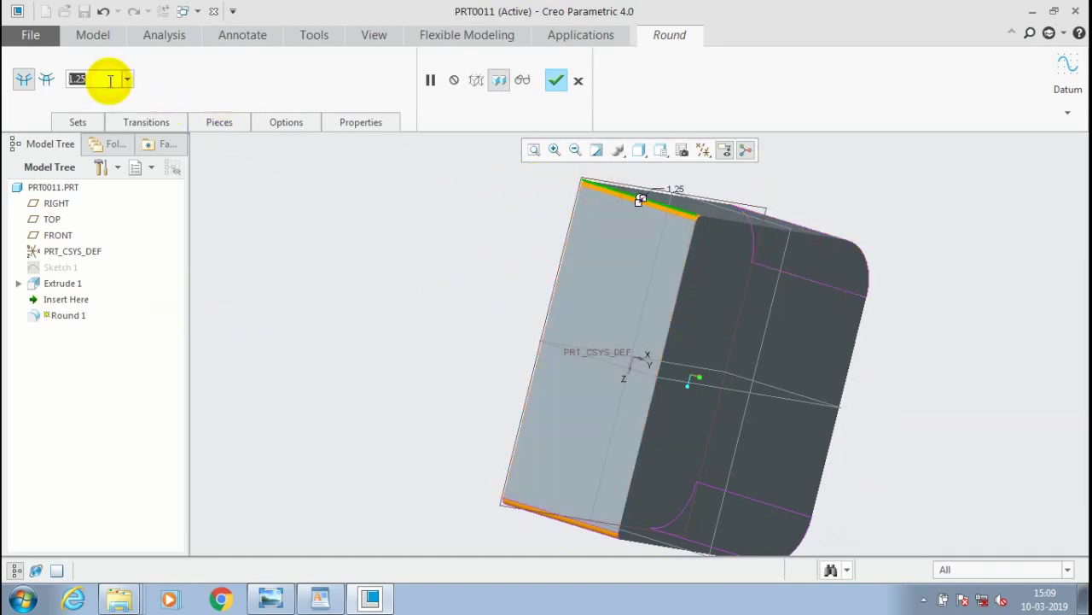
{"action": "type", "text": "12"}
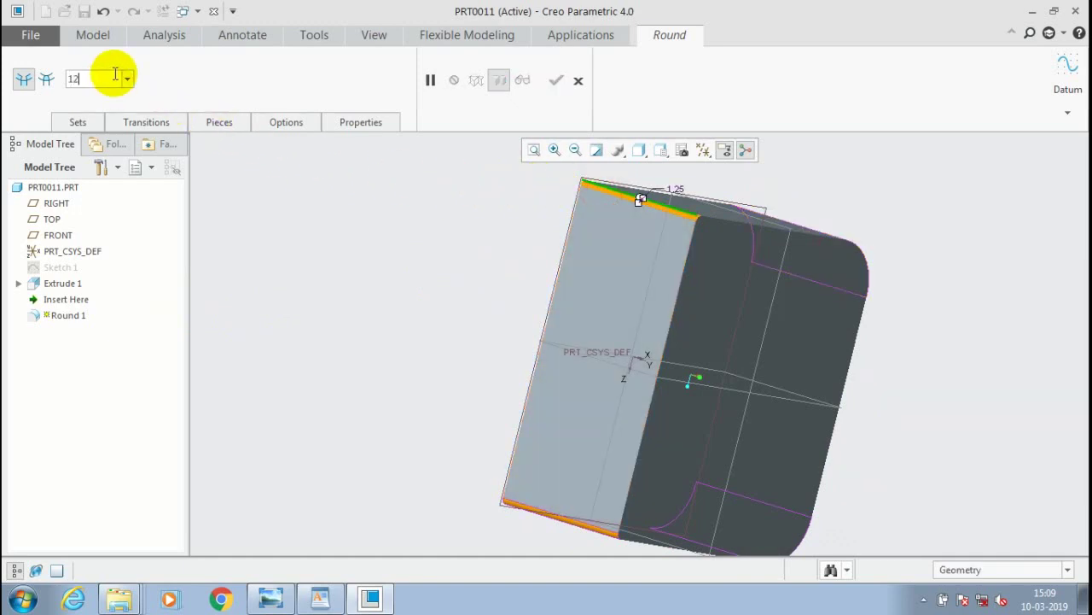
{"action": "key", "text": "Return"}
{"action": "left_click", "coordinate": [550, 521]}
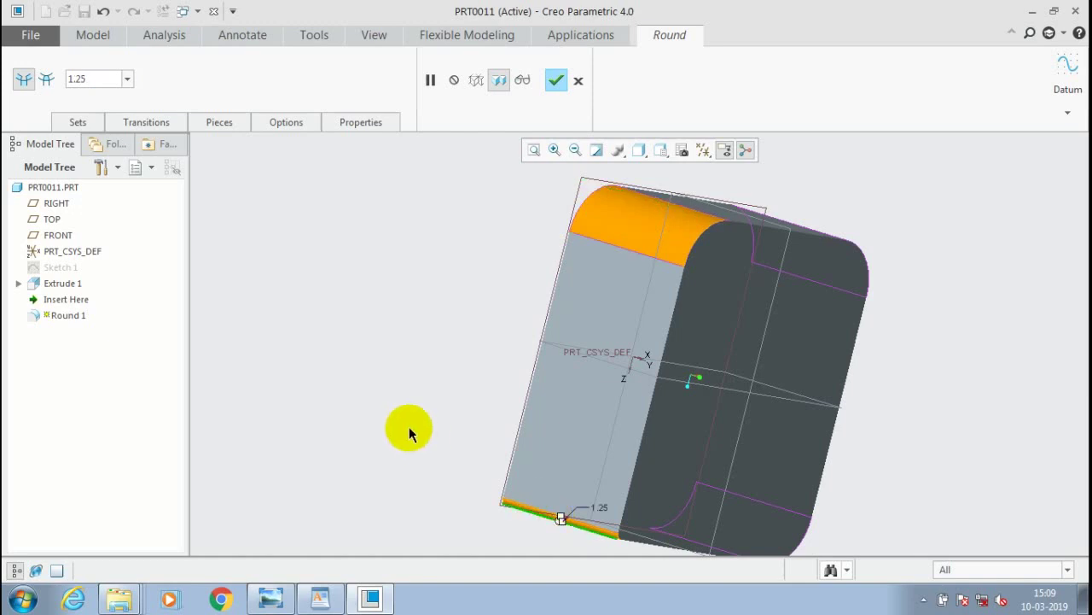
{"action": "double_click", "coordinate": [109, 80]}
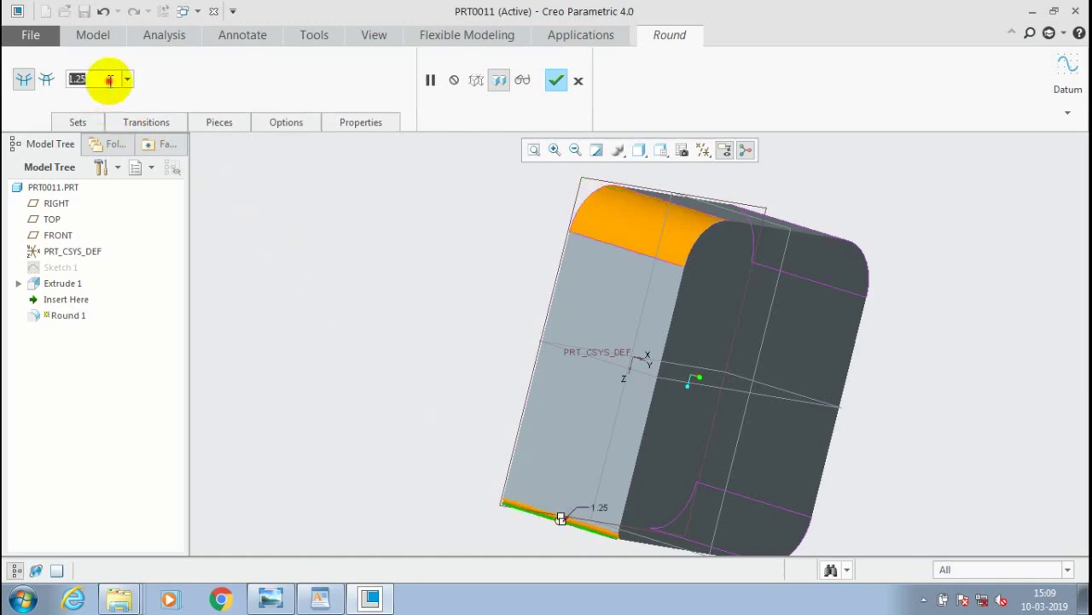
{"action": "type", "text": "12"}
{"action": "key", "text": "Return"}
{"action": "left_click", "coordinate": [555, 80]}
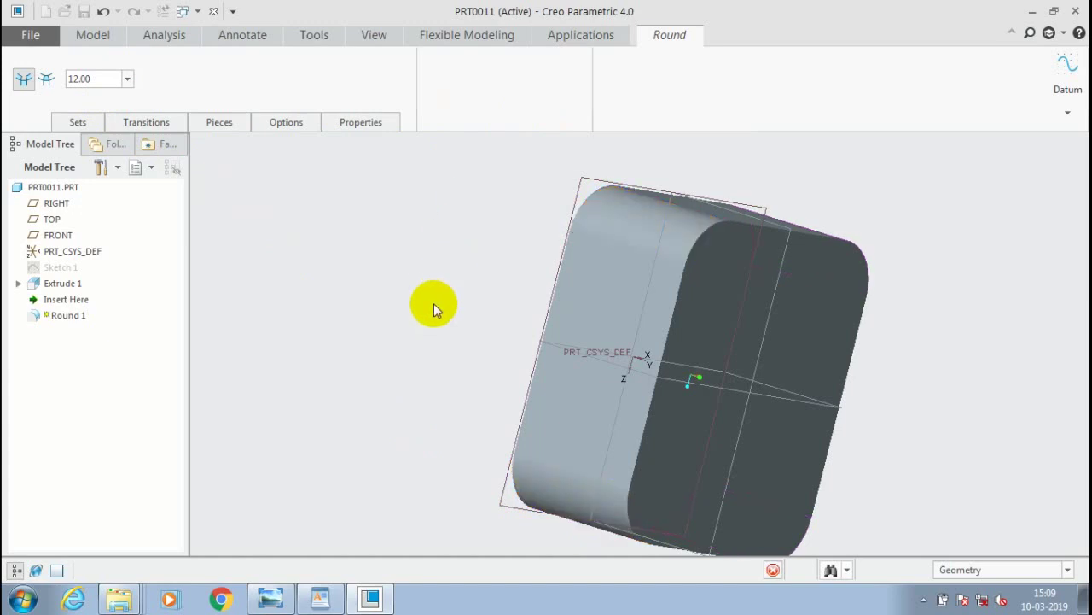
Step: Sketch two small circles on the block's large flat face, near its upper-left and lower-right corners, and finish the sketch
{"action": "left_click", "coordinate": [798, 320]}
{"action": "left_click", "coordinate": [395, 68]}
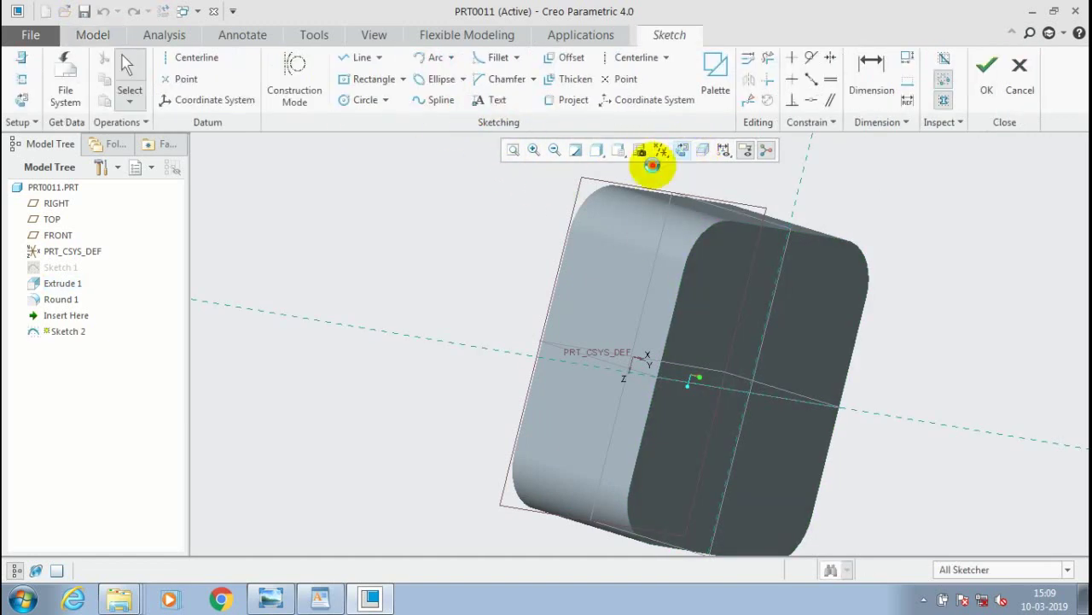
{"action": "left_click", "coordinate": [654, 158]}
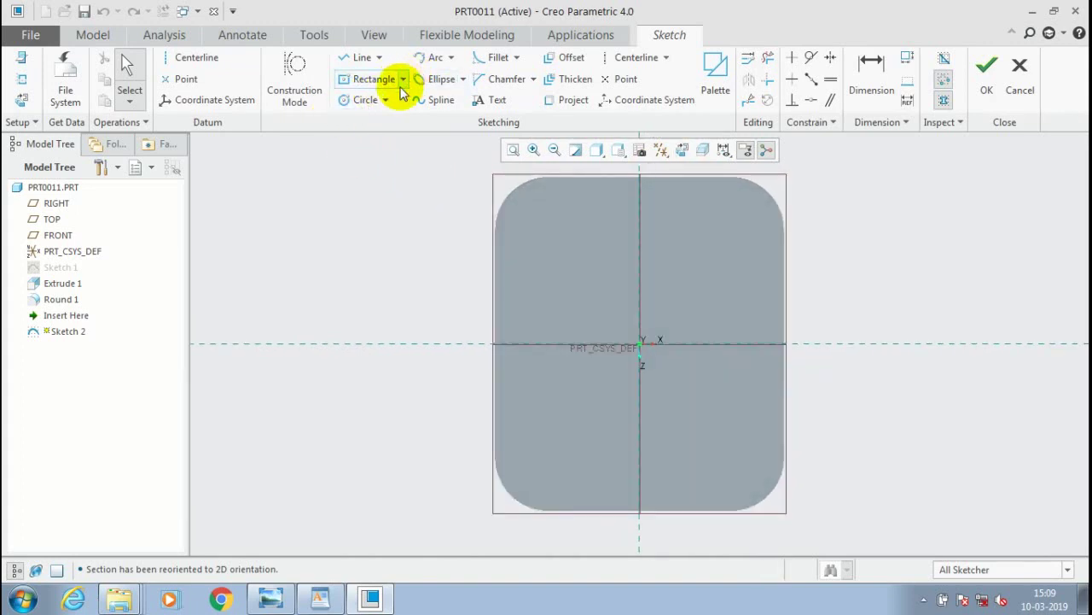
{"action": "left_click", "coordinate": [366, 100]}
{"action": "left_click", "coordinate": [575, 275]}
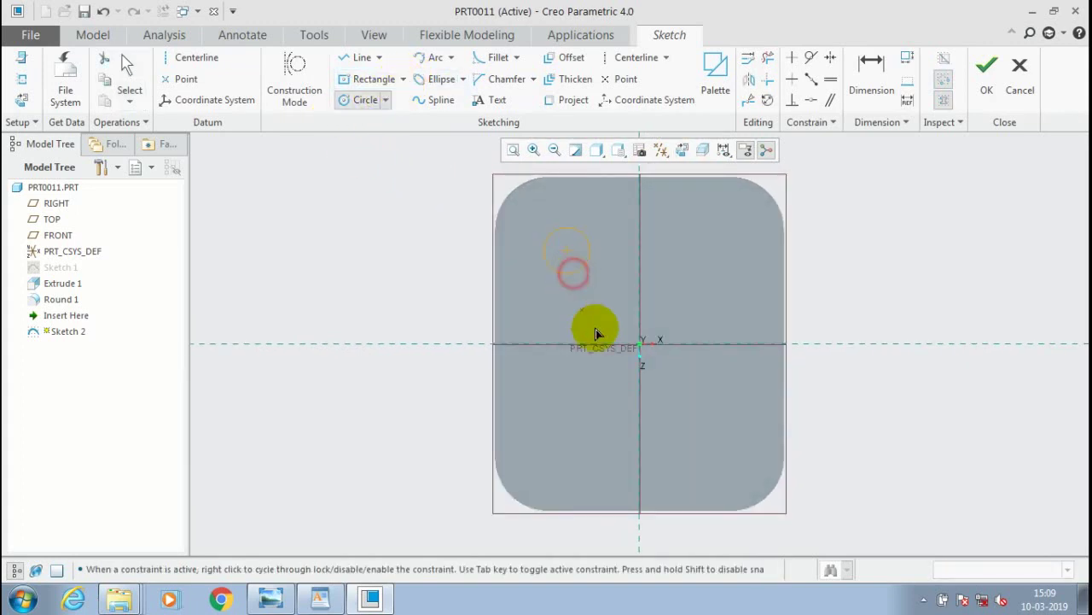
{"action": "left_click", "coordinate": [723, 447]}
{"action": "left_click", "coordinate": [747, 472]}
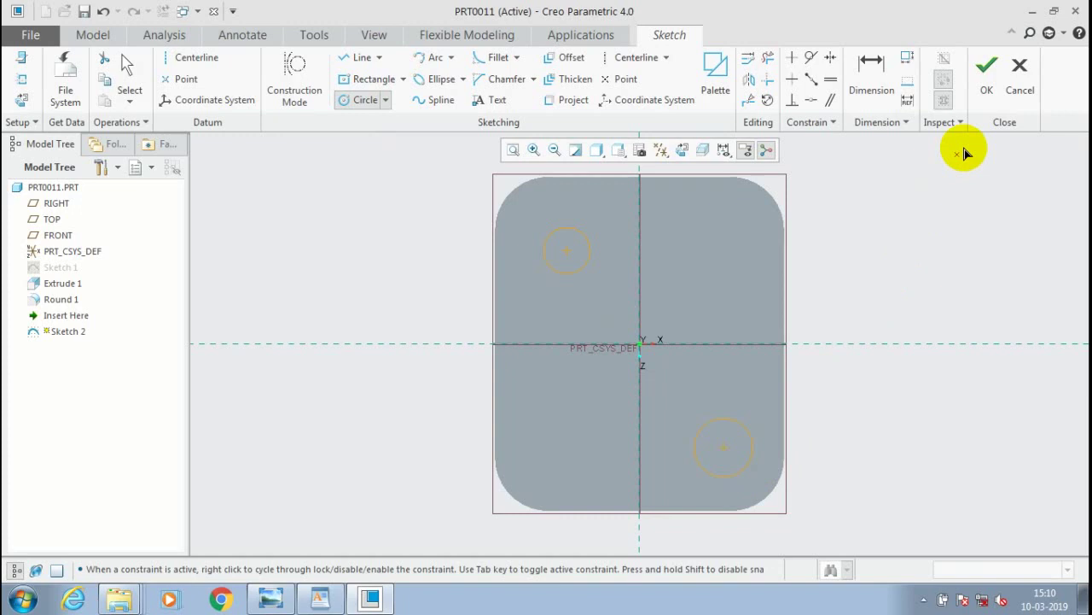
{"action": "left_click", "coordinate": [986, 75]}
Step: Extrude the two circles 15 mm outward from the face as solid pins
{"action": "left_click", "coordinate": [434, 85]}
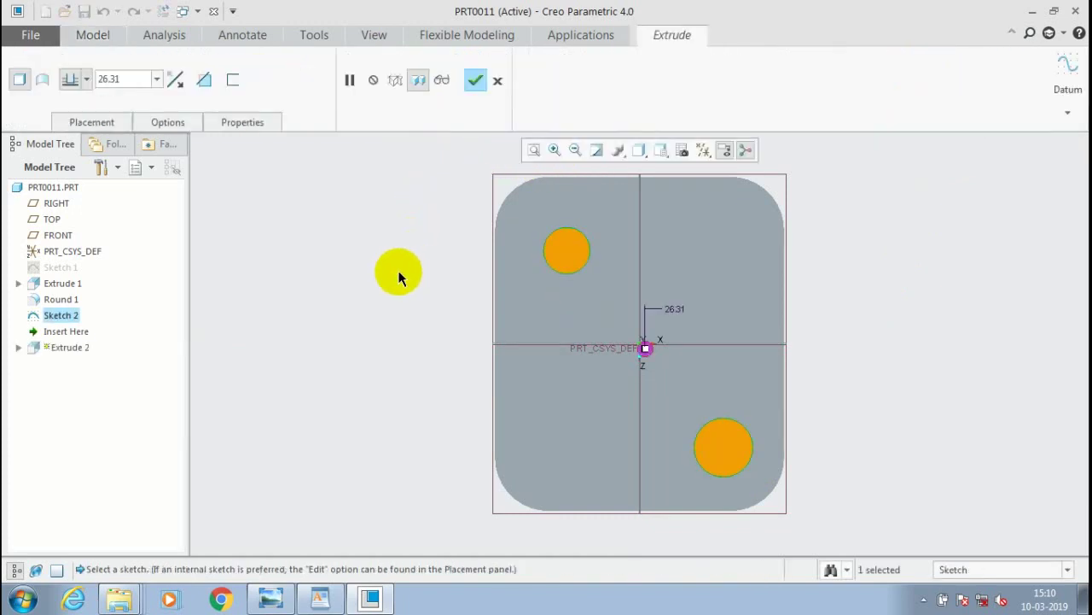
{"action": "double_click", "coordinate": [117, 80]}
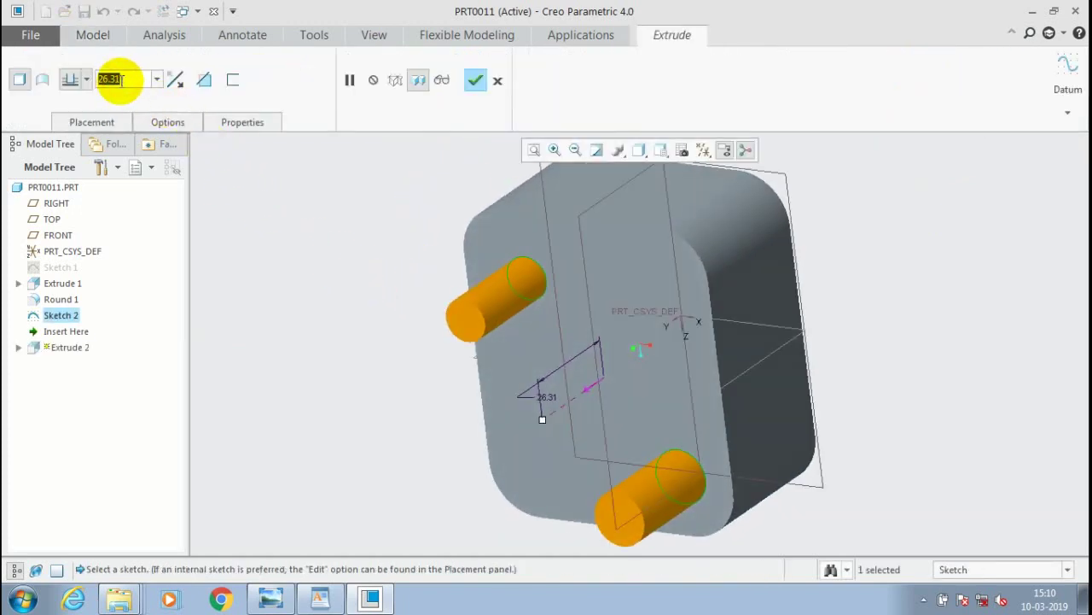
{"action": "type", "text": "15"}
{"action": "key", "text": "Return"}
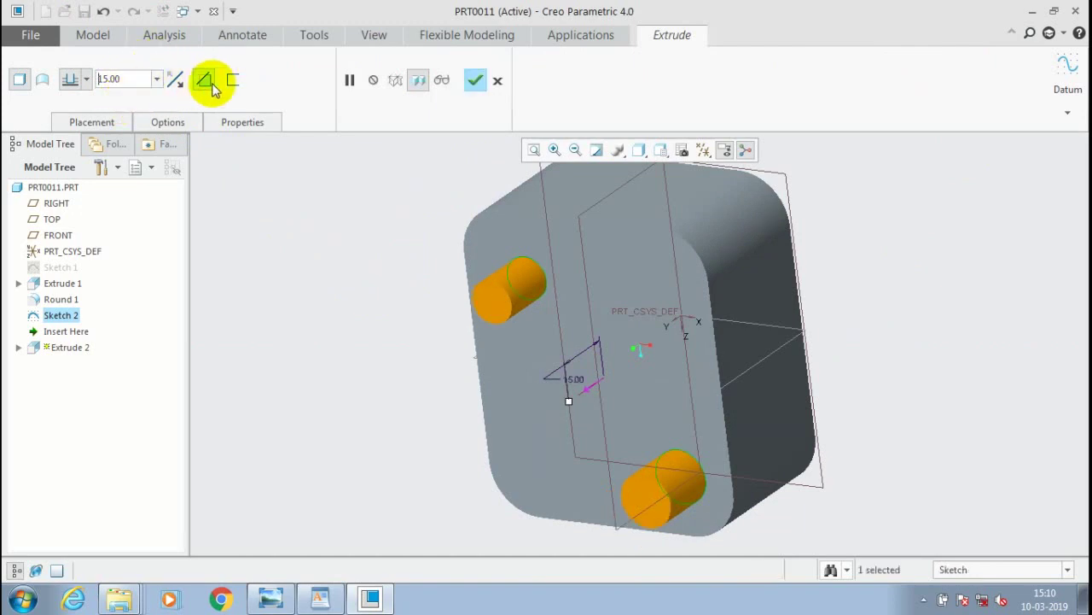
{"action": "left_click", "coordinate": [476, 80]}
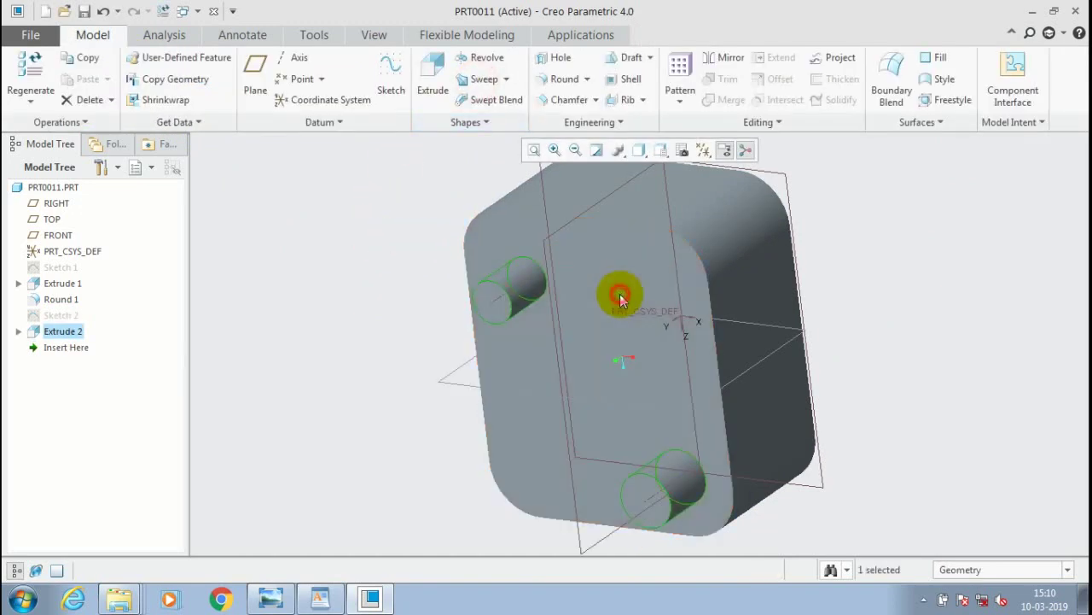
Step: Sketch a center rectangle in the upper-right quadrant of the same face, with its lower edge on the horizontal reference, and finish the sketch
{"action": "left_click", "coordinate": [621, 297]}
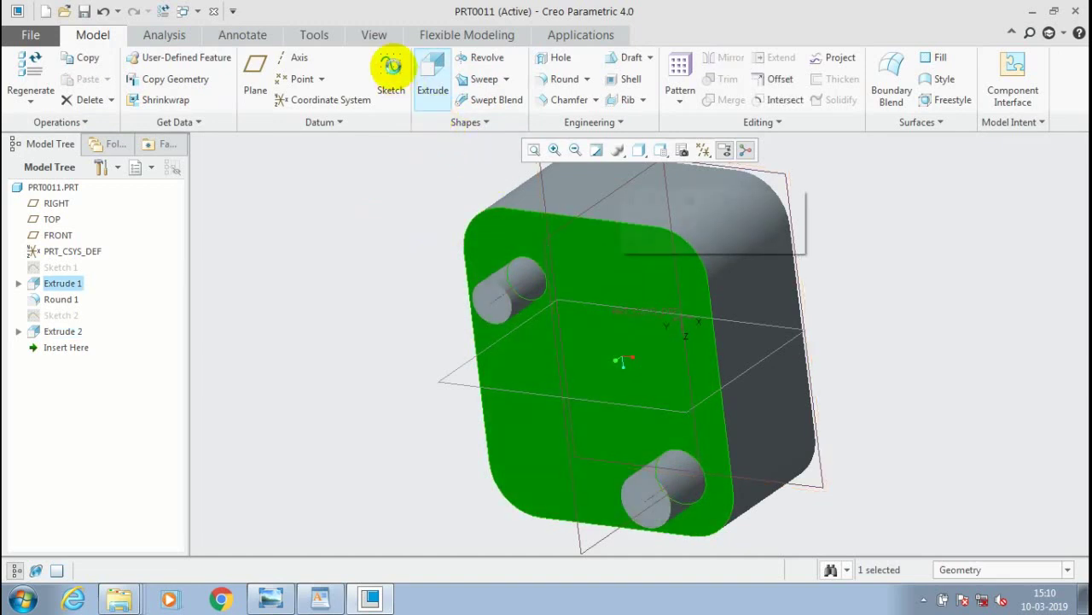
{"action": "left_click", "coordinate": [391, 66]}
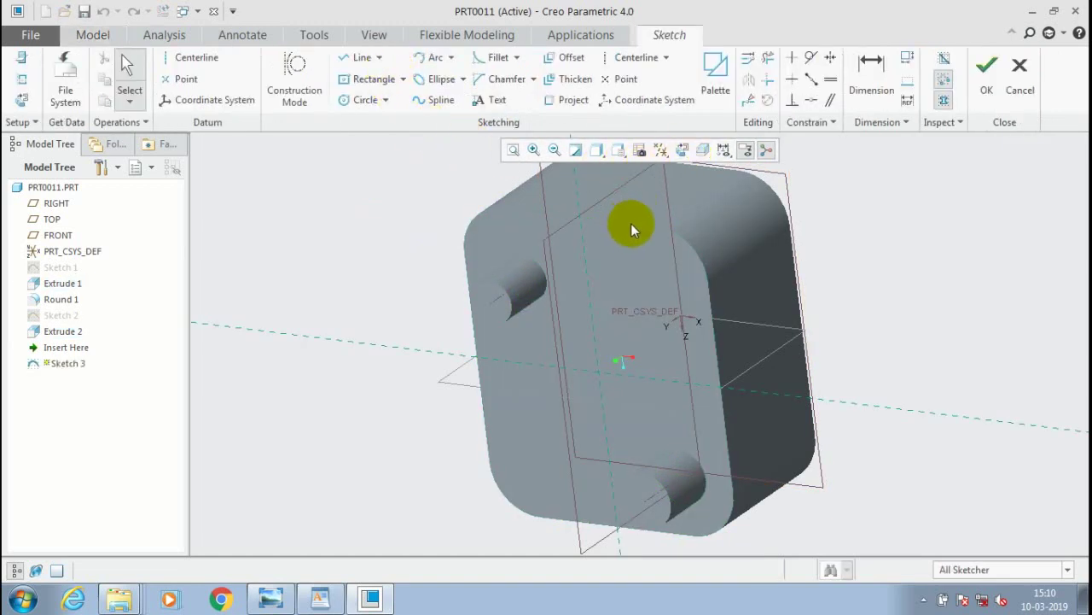
{"action": "left_click", "coordinate": [671, 150]}
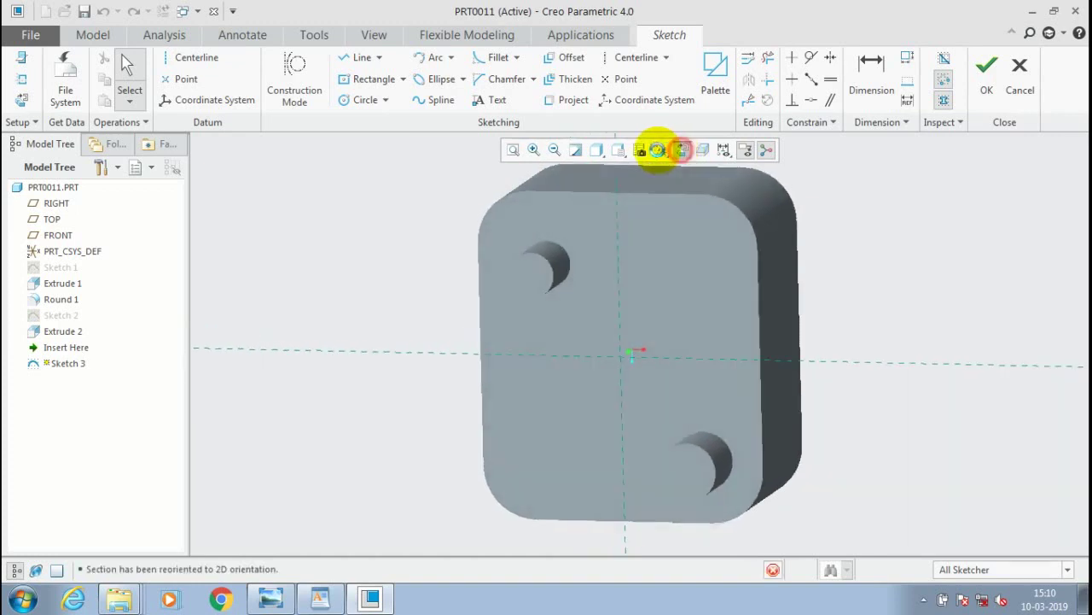
{"action": "left_click", "coordinate": [360, 80]}
{"action": "left_click", "coordinate": [701, 291]}
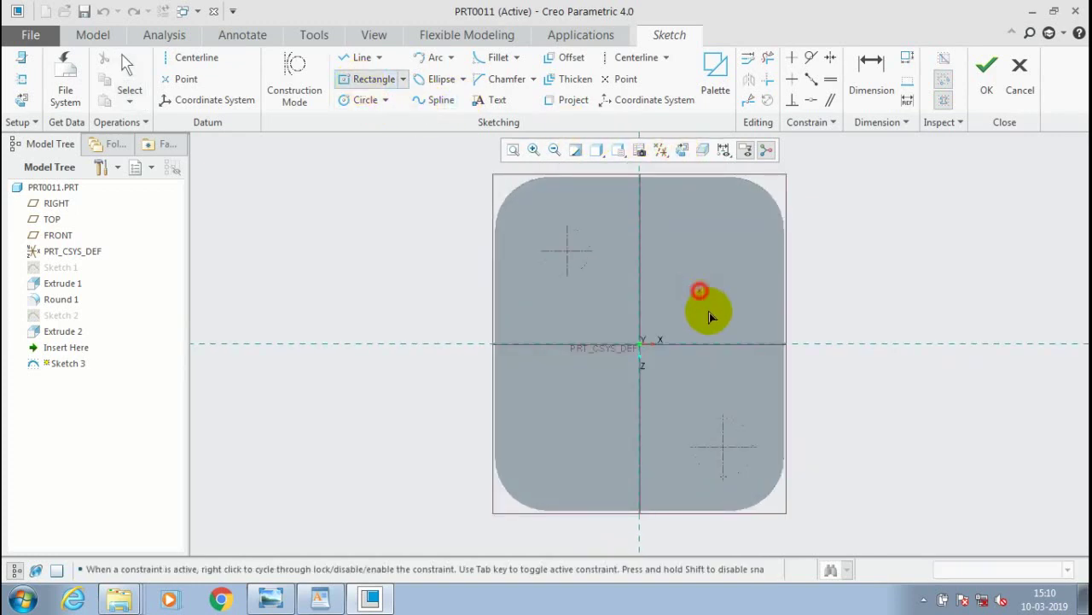
{"action": "left_click", "coordinate": [750, 342]}
{"action": "left_click", "coordinate": [982, 85]}
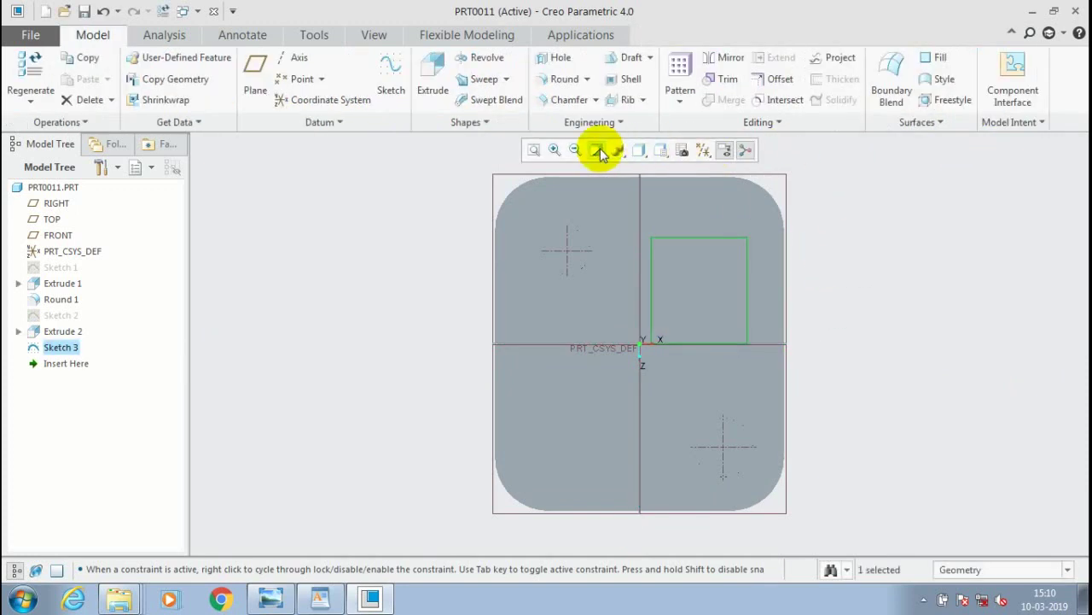
Step: Extrude the rectangle 8 mm into the block with material removed to cut a rectangular pocket
{"action": "left_click", "coordinate": [435, 94]}
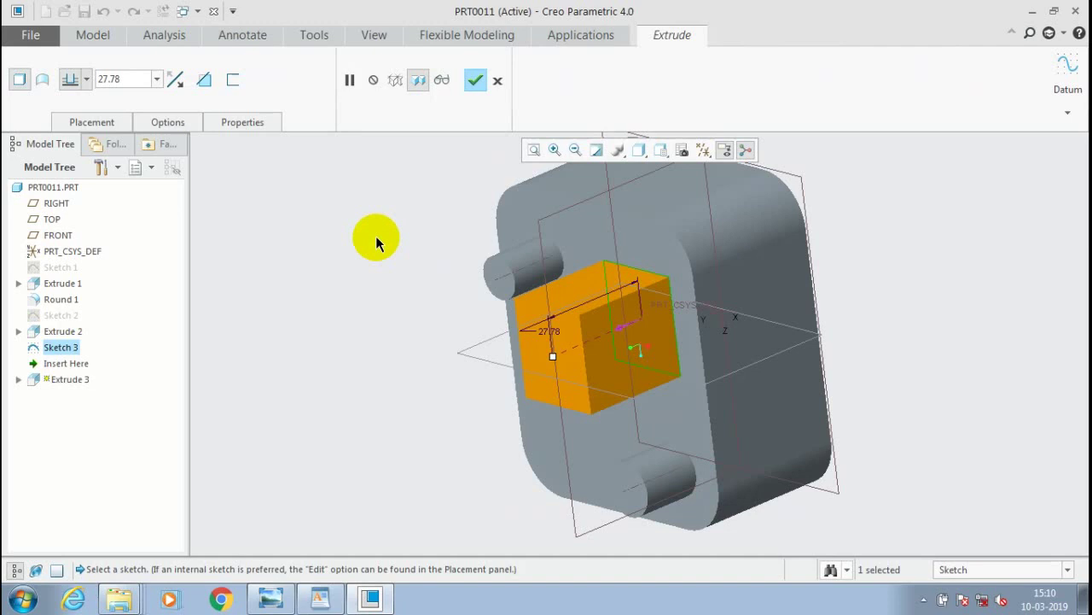
{"action": "double_click", "coordinate": [132, 76]}
{"action": "type", "text": "5"}
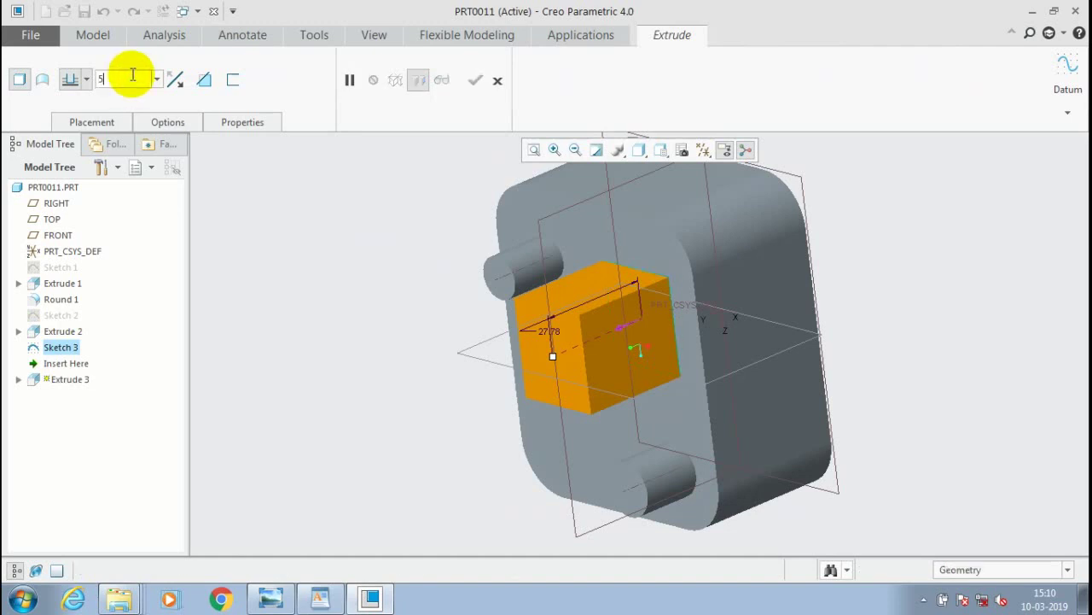
{"action": "left_click", "coordinate": [205, 81]}
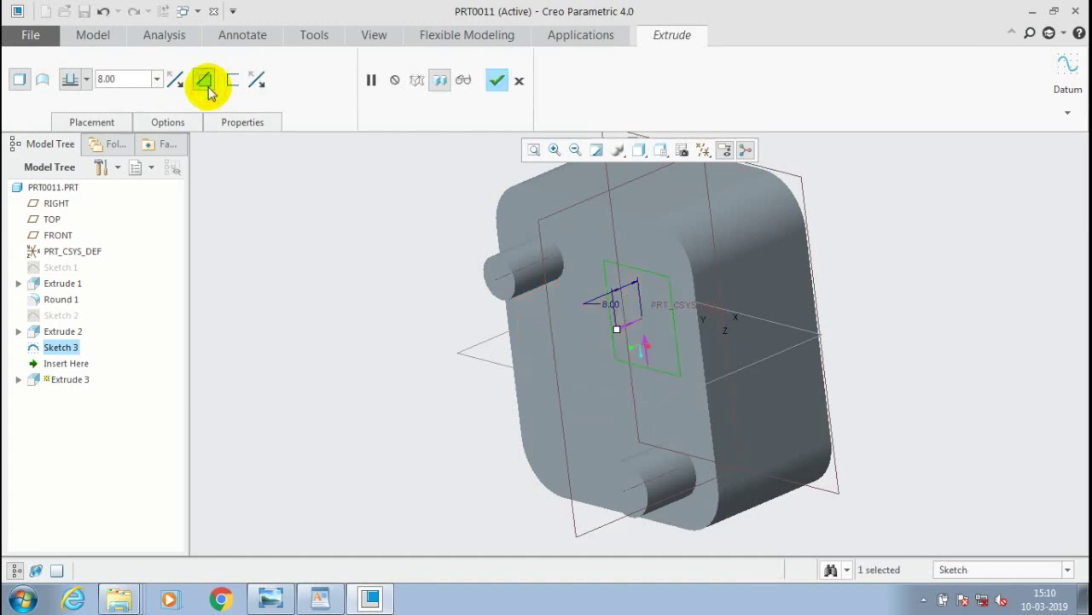
{"action": "left_click", "coordinate": [258, 80]}
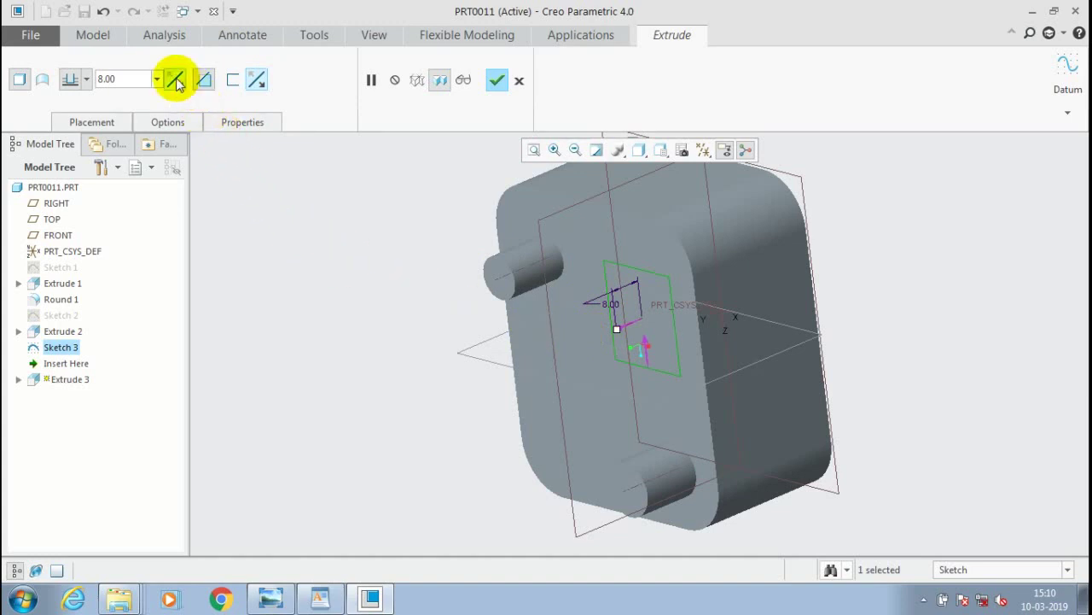
{"action": "middle_click", "coordinate": [528, 284]}
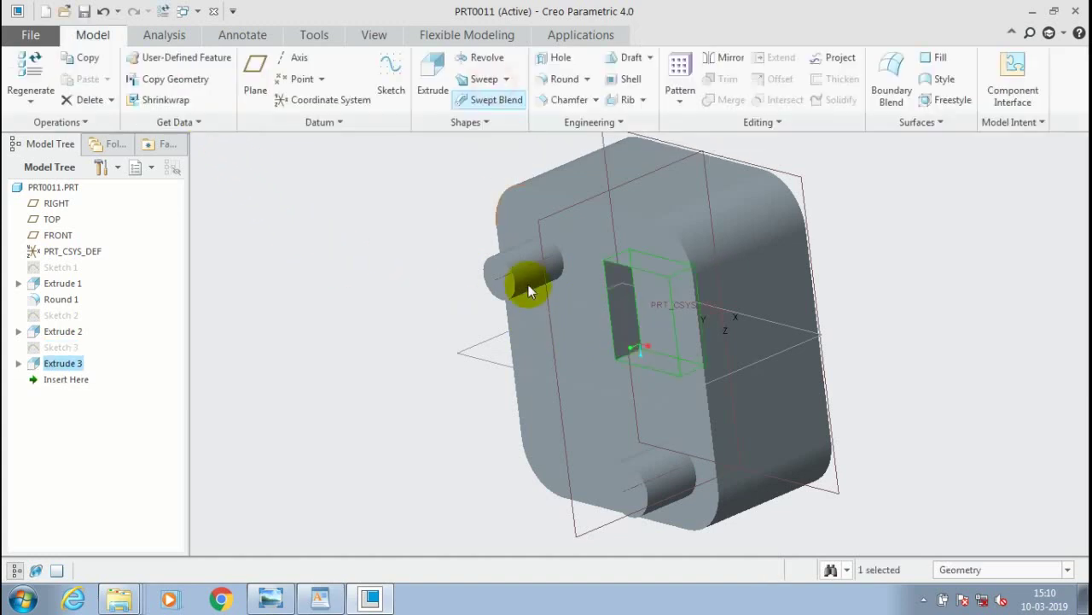
Step: Start a sketch on the block's large flat face and place an Arc racetrack palette shape in the lower-left quadrant
{"action": "left_click", "coordinate": [566, 403]}
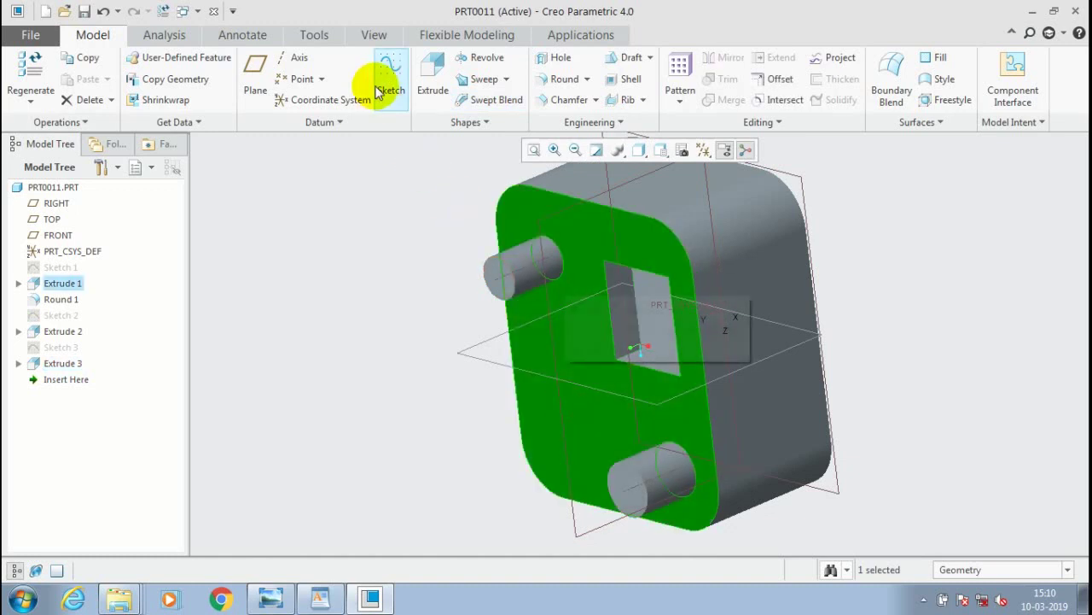
{"action": "left_click", "coordinate": [383, 91]}
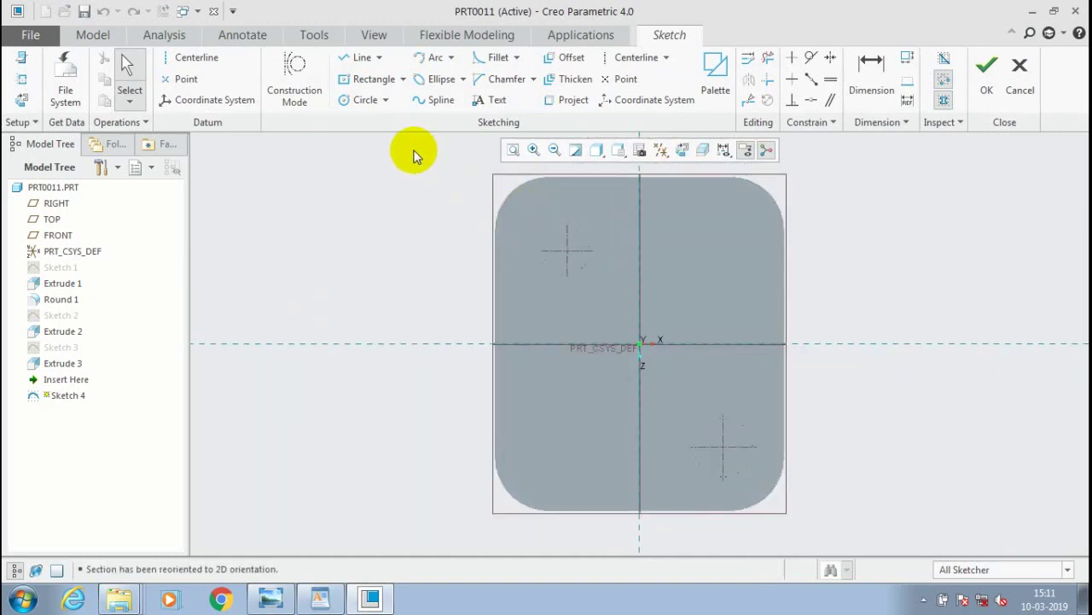
{"action": "left_click", "coordinate": [727, 89]}
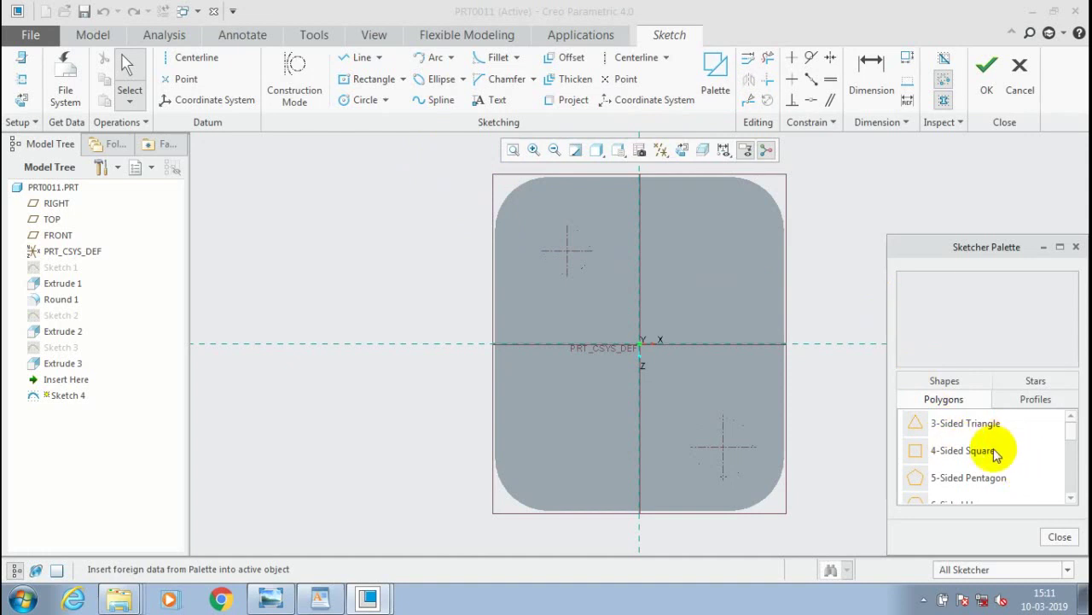
{"action": "mouse_move", "coordinate": [1073, 435]}
{"action": "left_mouse_down"}
{"action": "mouse_move", "coordinate": [1079, 488]}
{"action": "mouse_move", "coordinate": [1072, 429]}
{"action": "left_mouse_up"}
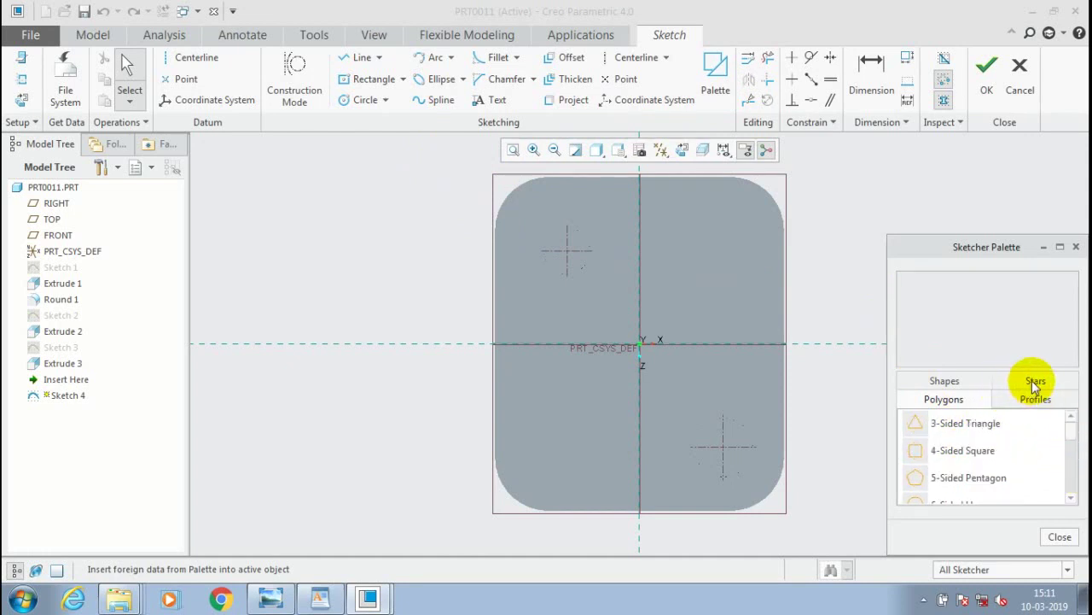
{"action": "left_click", "coordinate": [973, 385]}
{"action": "mouse_move", "coordinate": [1073, 431]}
{"action": "left_mouse_down"}
{"action": "mouse_move", "coordinate": [1072, 469]}
{"action": "mouse_move", "coordinate": [1073, 444]}
{"action": "left_mouse_up"}
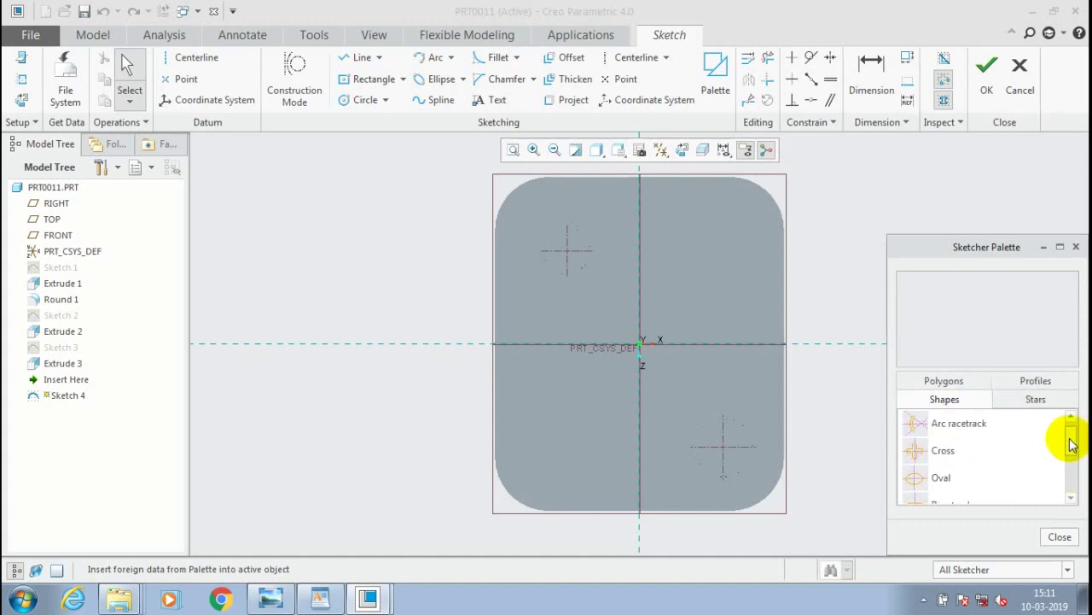
{"action": "left_click", "coordinate": [964, 425]}
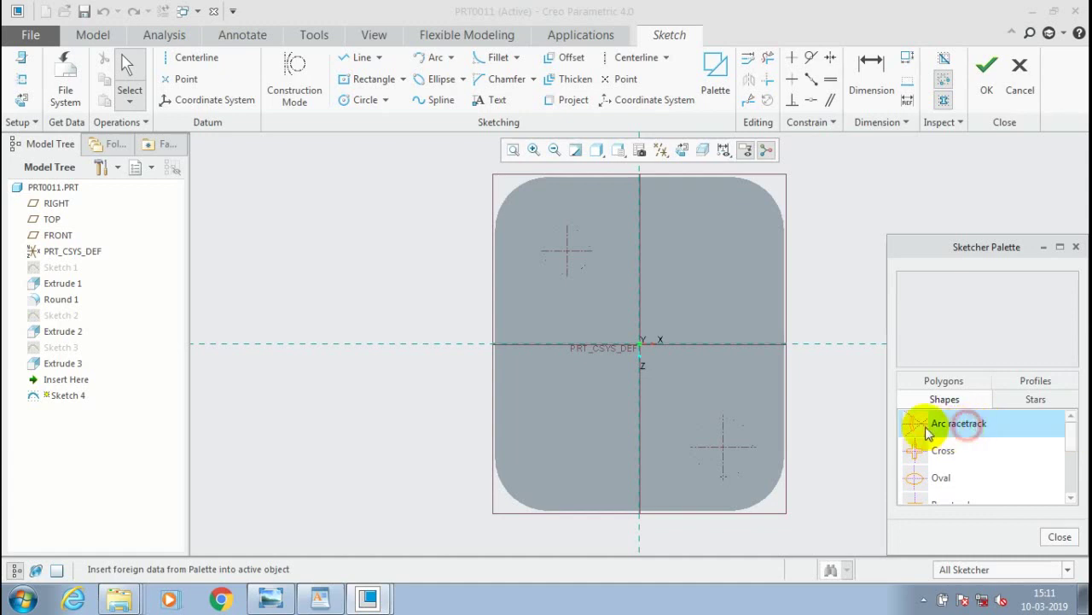
{"action": "left_click", "coordinate": [587, 416]}
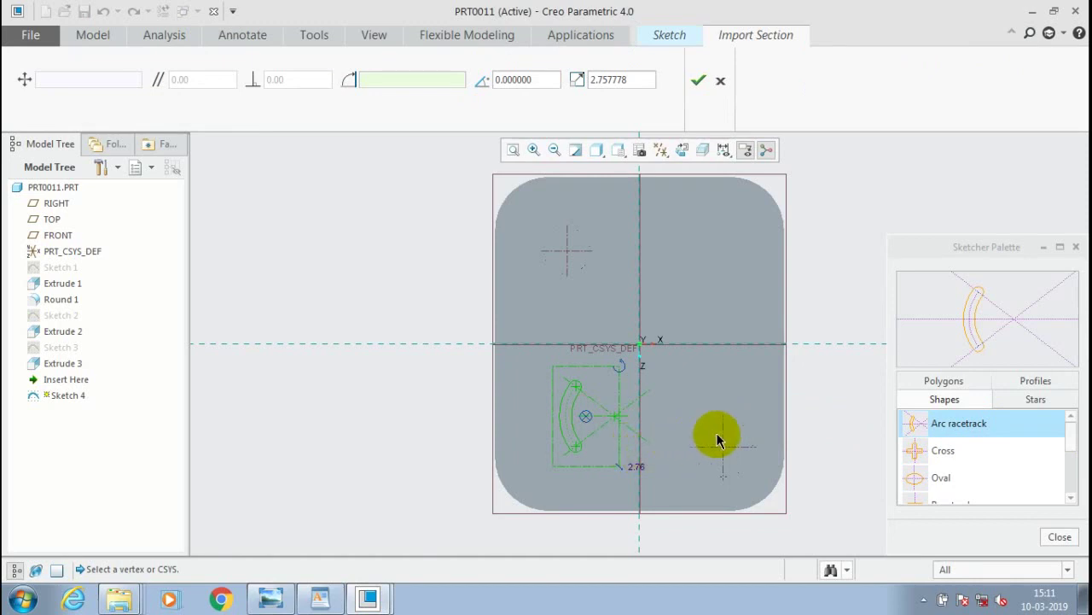
Step: Set the arc racetrack's scale to 3.5, accept its placement and finish the sketch
{"action": "left_click", "coordinate": [642, 79]}
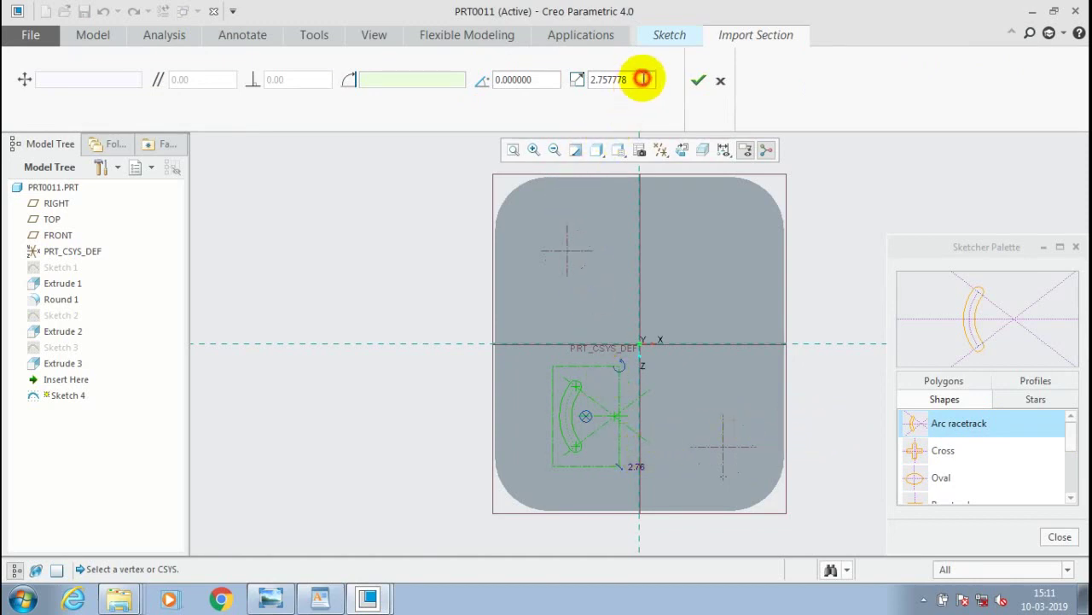
{"action": "double_click", "coordinate": [642, 78]}
{"action": "type", "text": "3.5"}
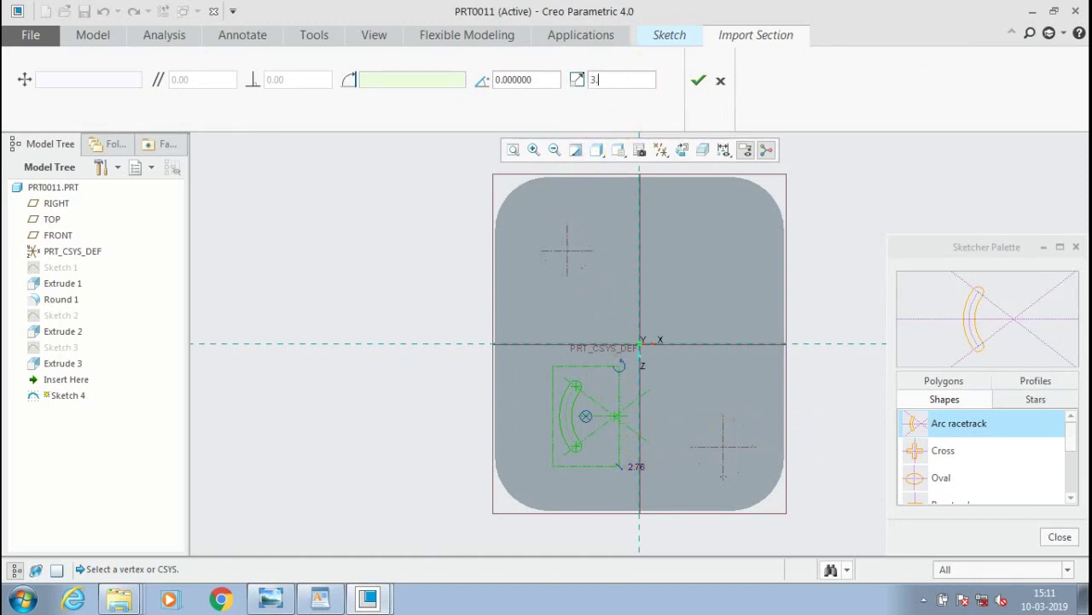
{"action": "key", "text": "Return"}
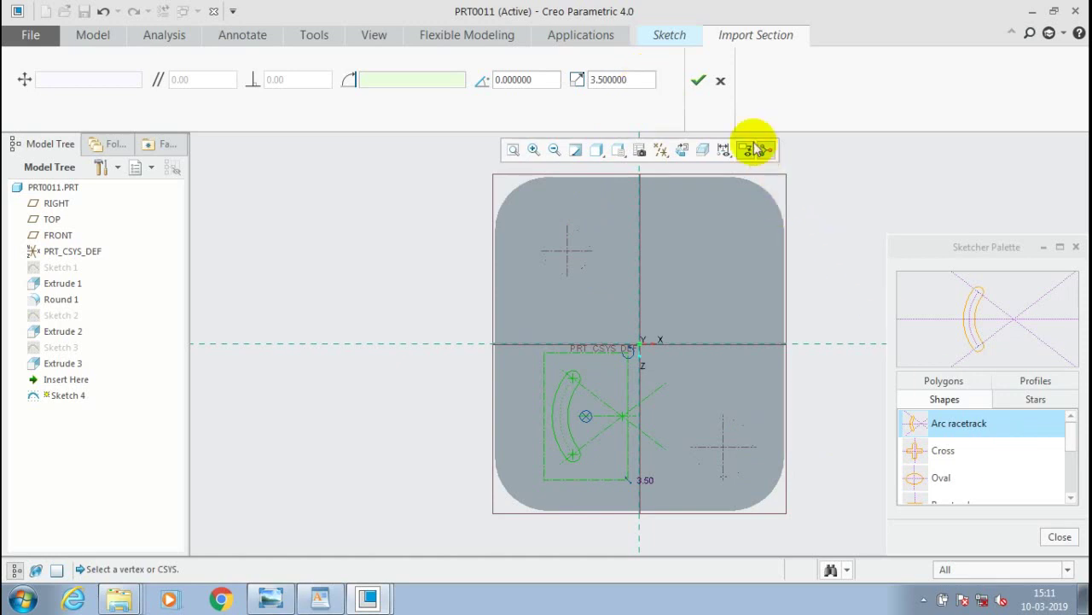
{"action": "left_click", "coordinate": [710, 86]}
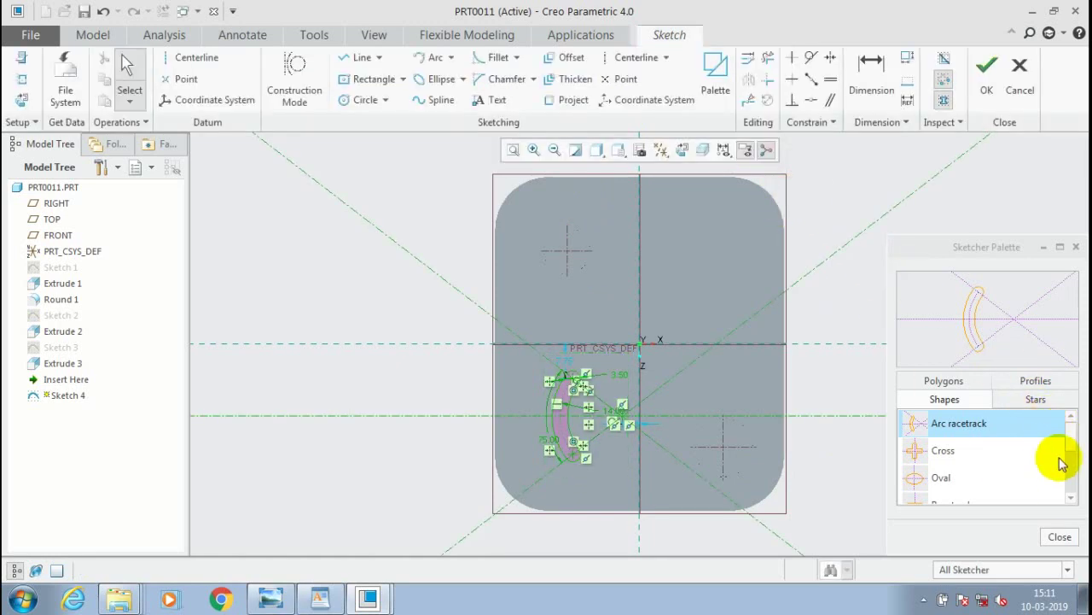
{"action": "left_click", "coordinate": [1063, 538]}
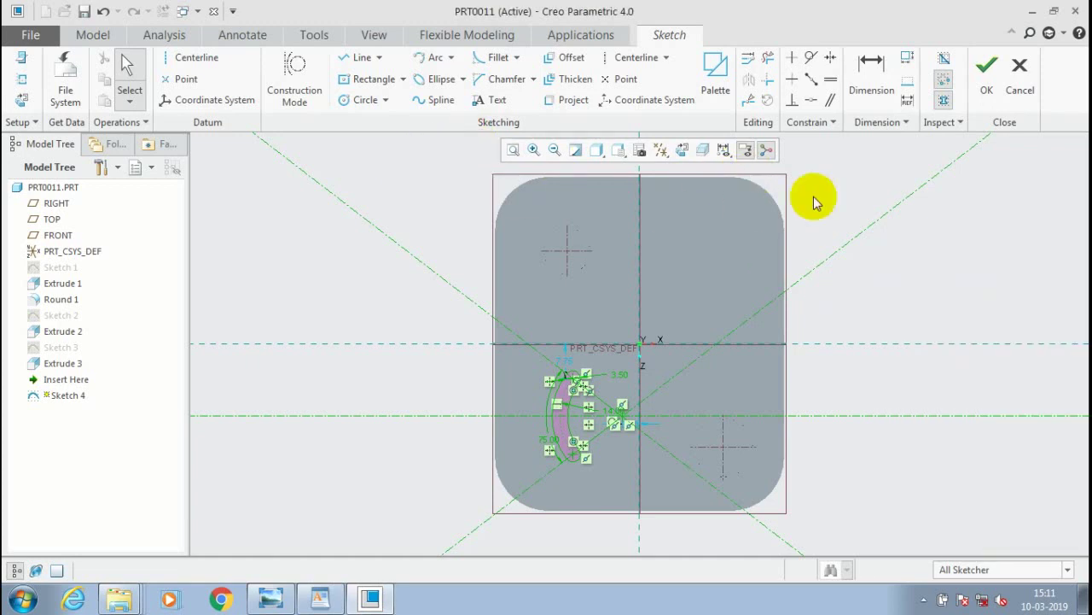
{"action": "left_click", "coordinate": [985, 74]}
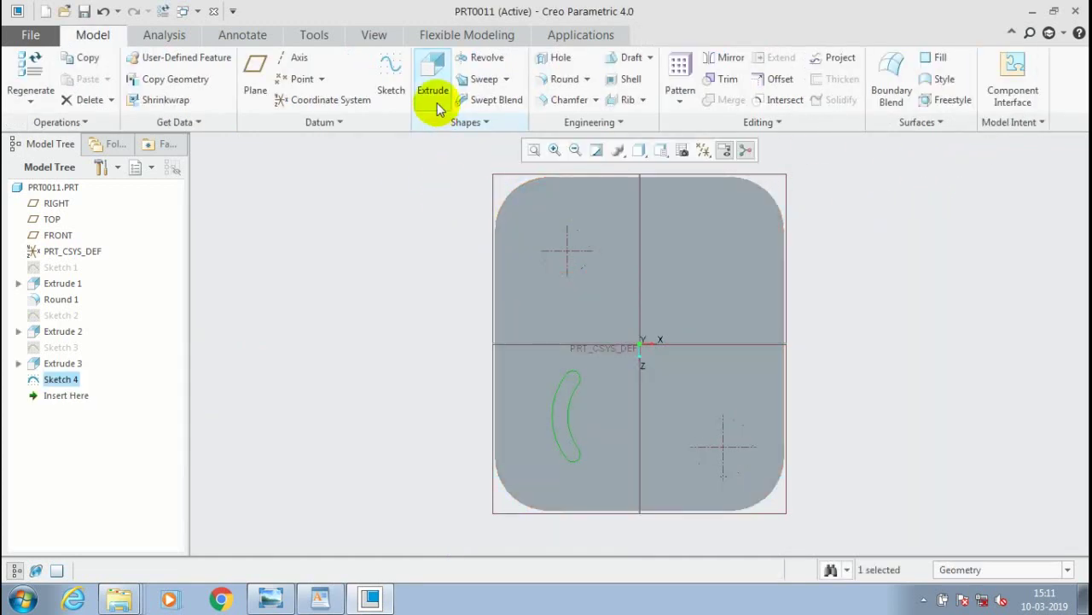
Step: Extrude the arc racetrack sketch 20 mm outward from the face as a solid curved boss
{"action": "left_click", "coordinate": [432, 85]}
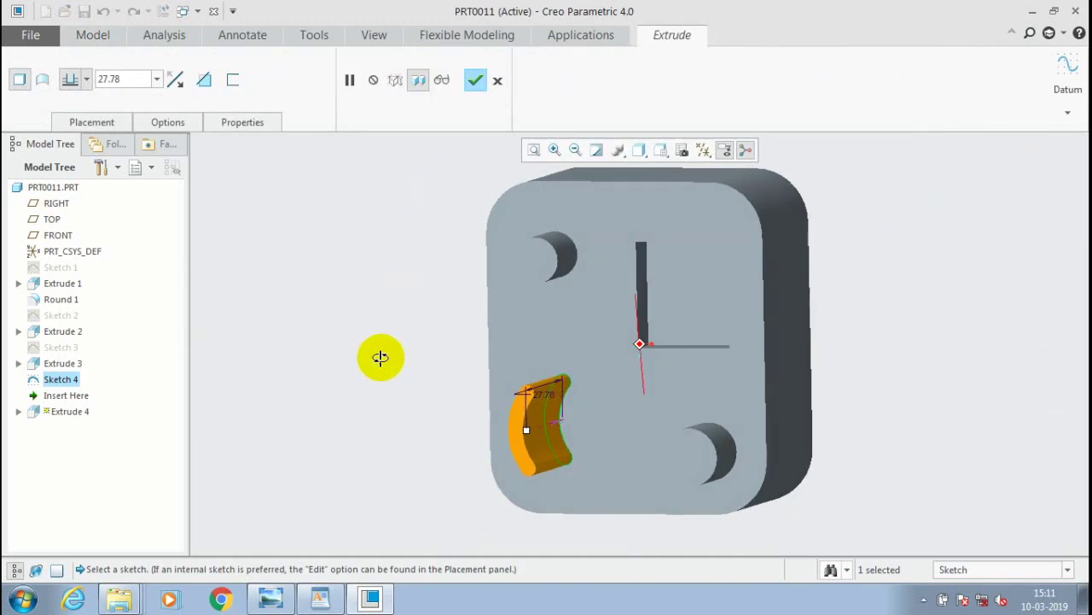
{"action": "left_click", "coordinate": [138, 80]}
{"action": "type", "text": "20"}
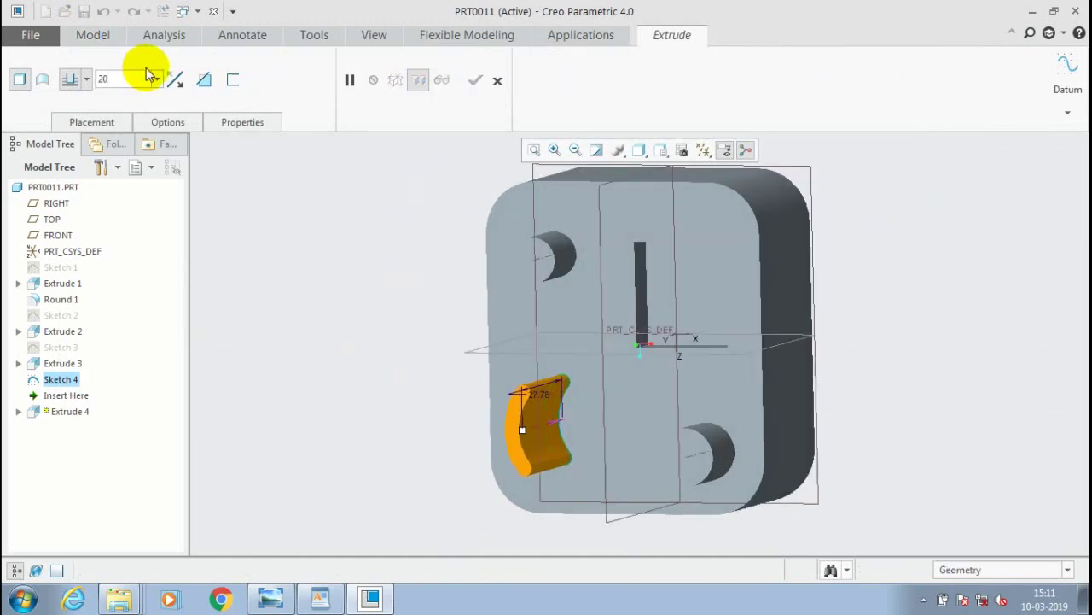
{"action": "left_click", "coordinate": [479, 84]}
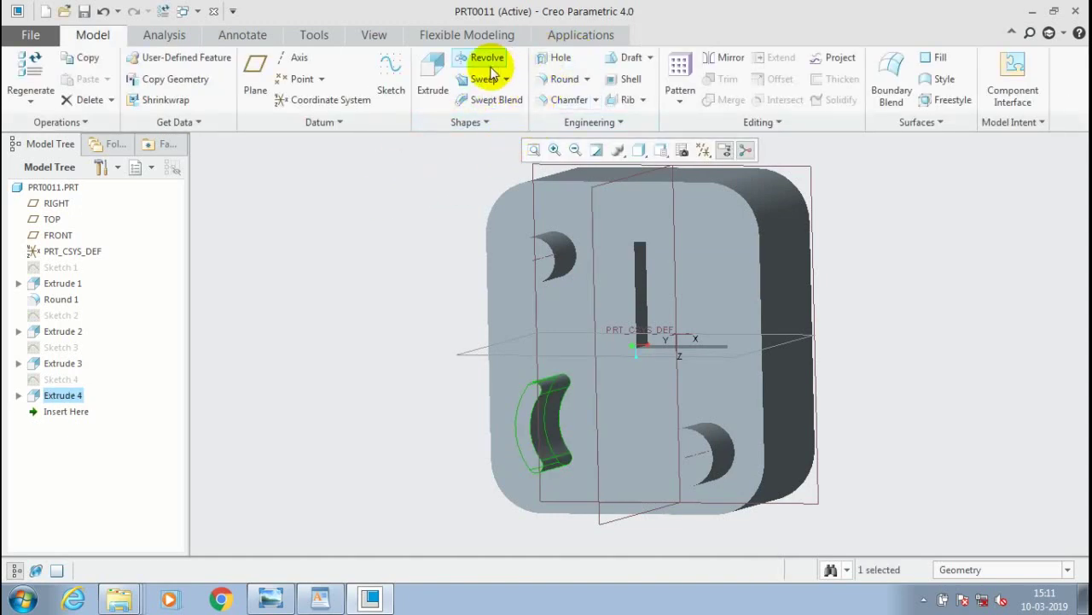
Step: Round the base edges of both pins and the curved boss with a 10 mm radius
{"action": "left_click", "coordinate": [564, 83]}
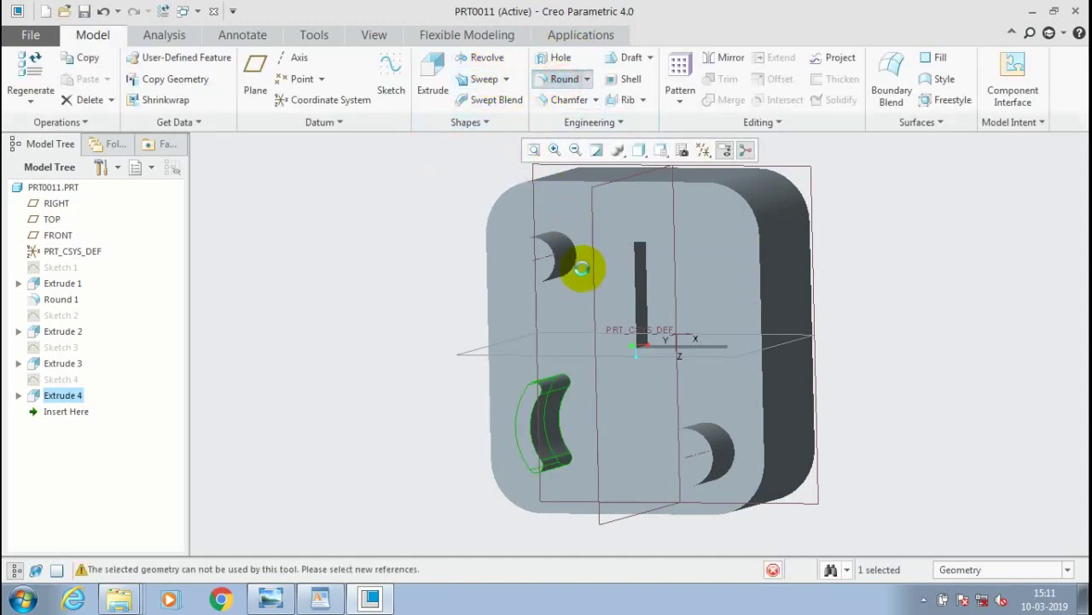
{"action": "left_click", "coordinate": [577, 271]}
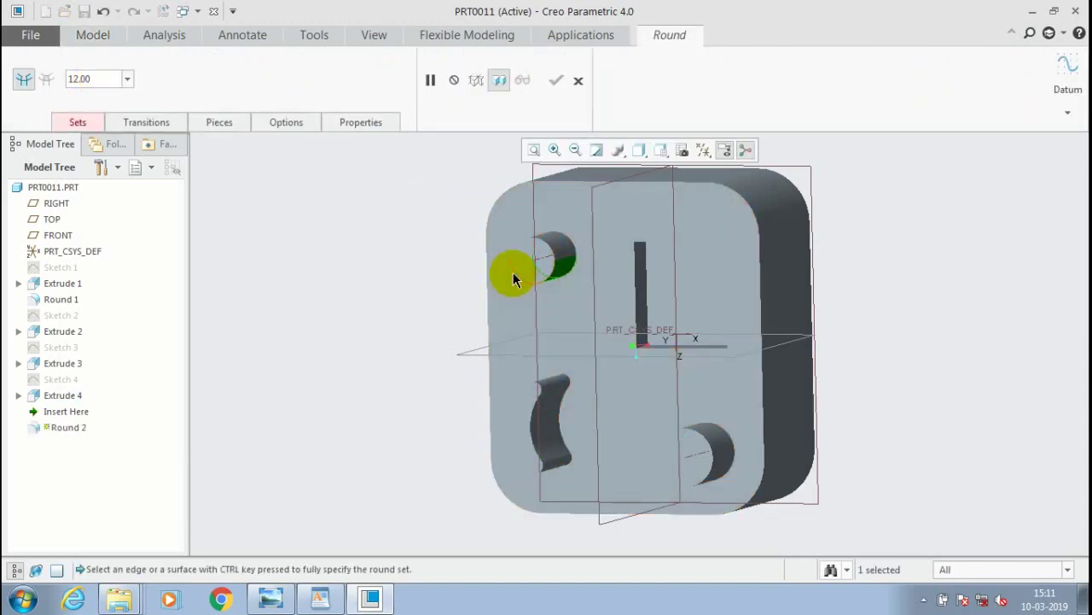
{"action": "scroll", "coordinate": [513, 271], "scroll_direction": "up", "scroll_amount": 5}
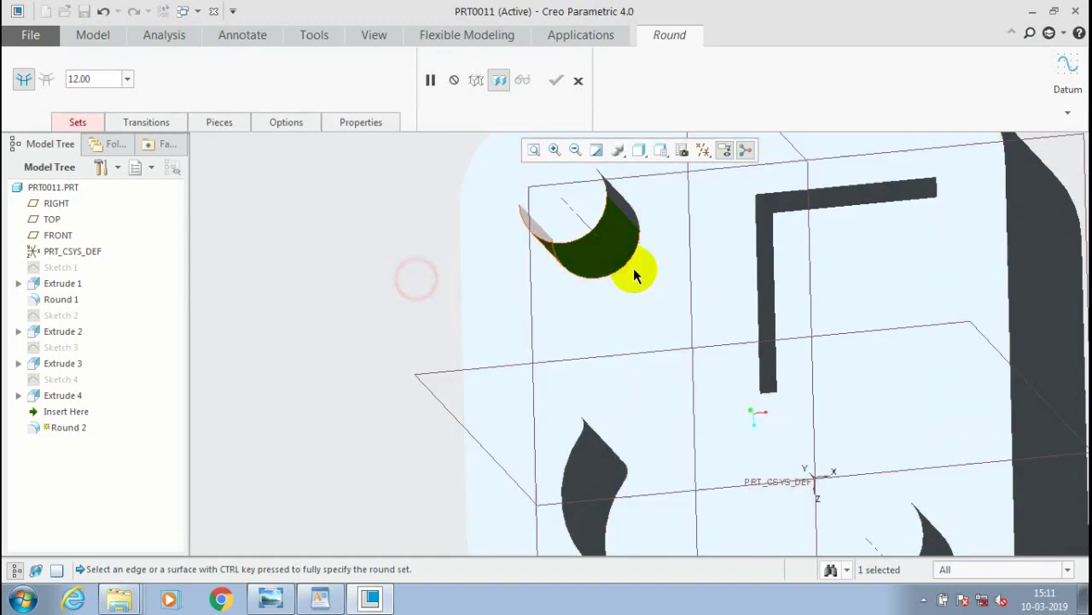
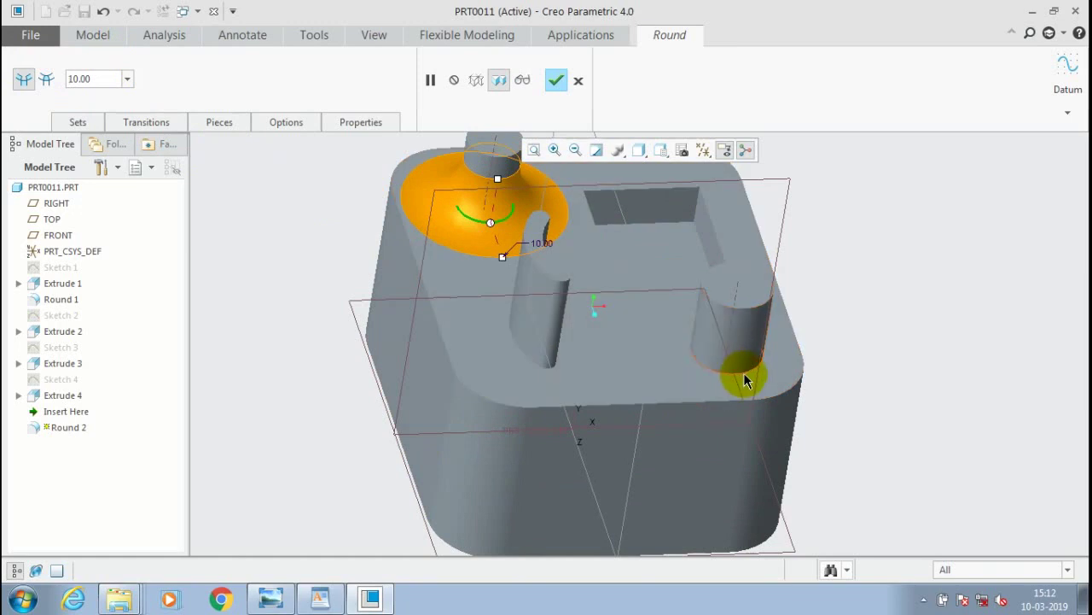
{"action": "left_click", "coordinate": [743, 373]}
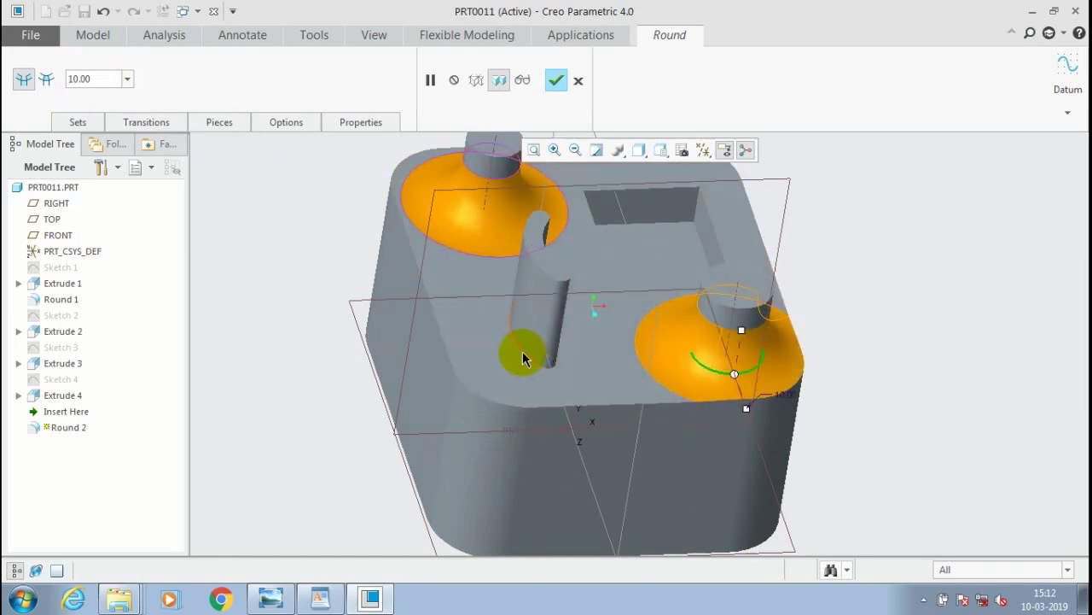
{"action": "left_click", "coordinate": [520, 351]}
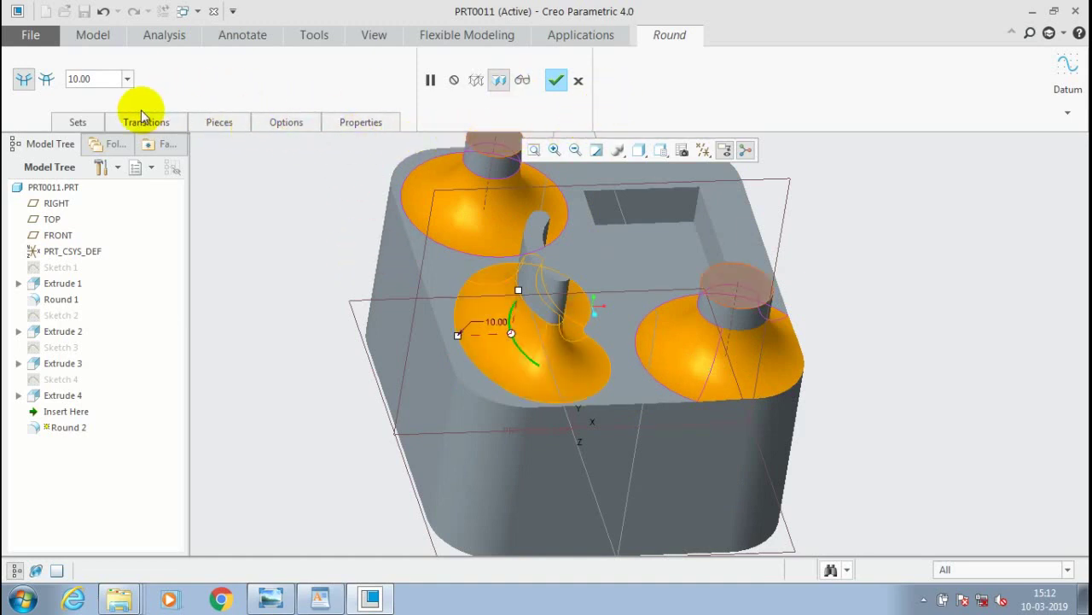
{"action": "left_click", "coordinate": [557, 80]}
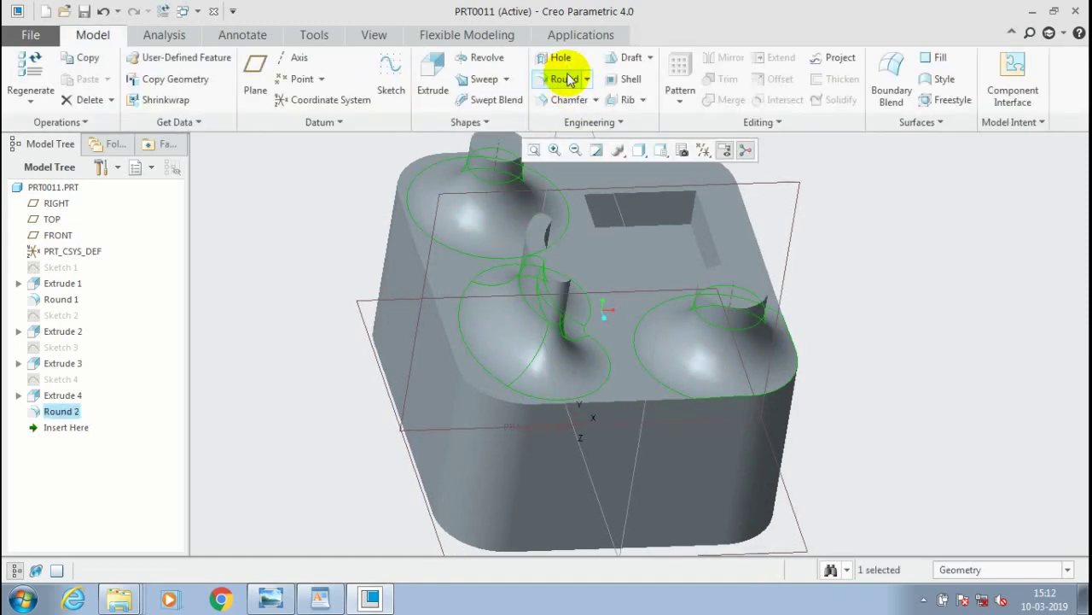
Step: Start a 1.4 mm round on the top edges of both pins and the curved boss
{"action": "left_click", "coordinate": [548, 81]}
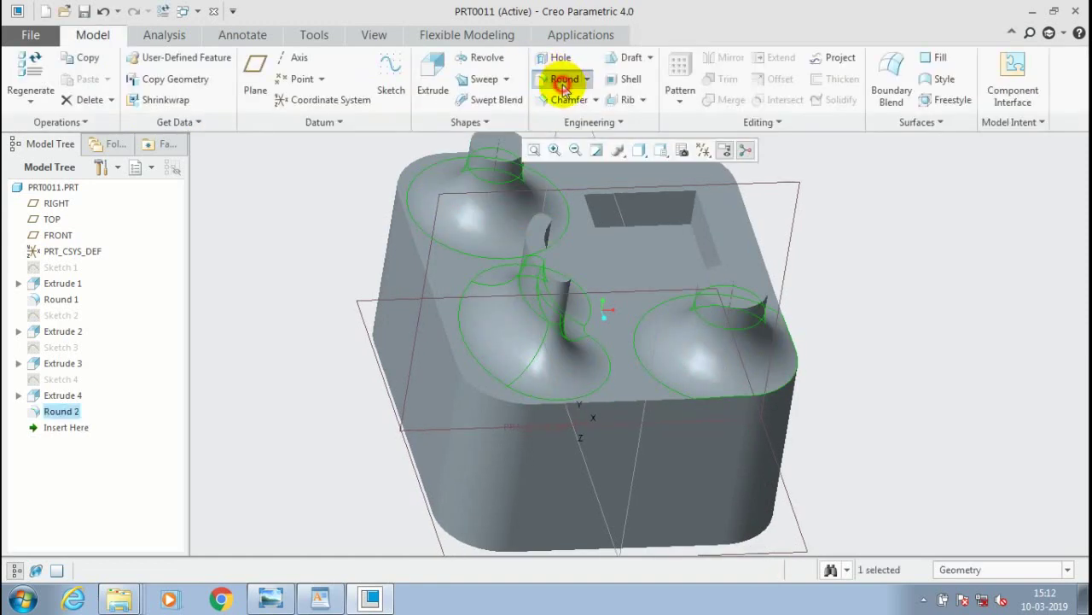
{"action": "left_click", "coordinate": [503, 161]}
{"action": "left_click", "coordinate": [547, 285]}
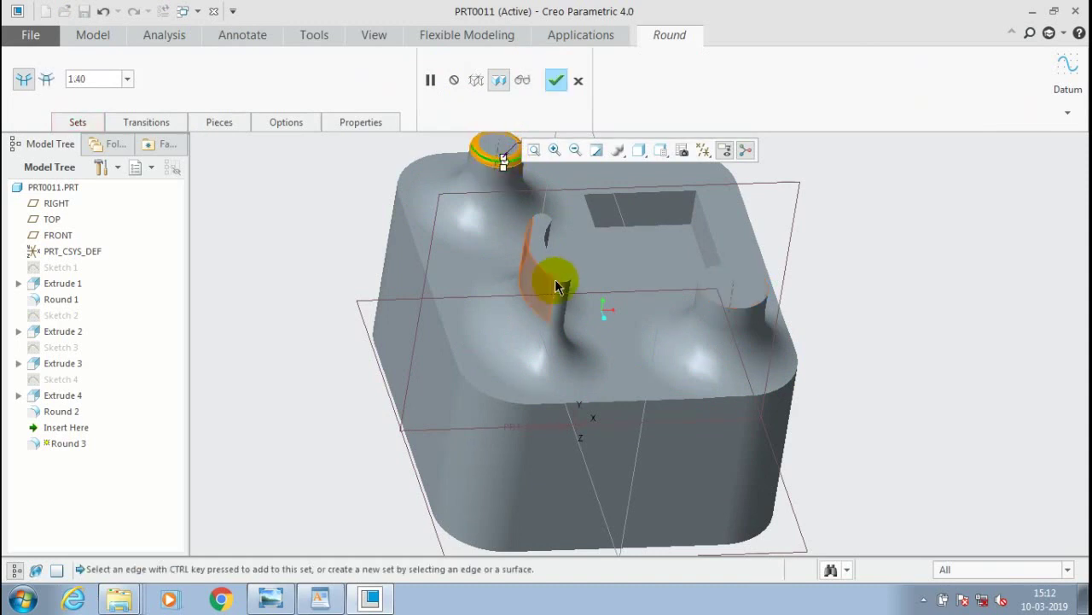
{"action": "left_click", "coordinate": [546, 273]}
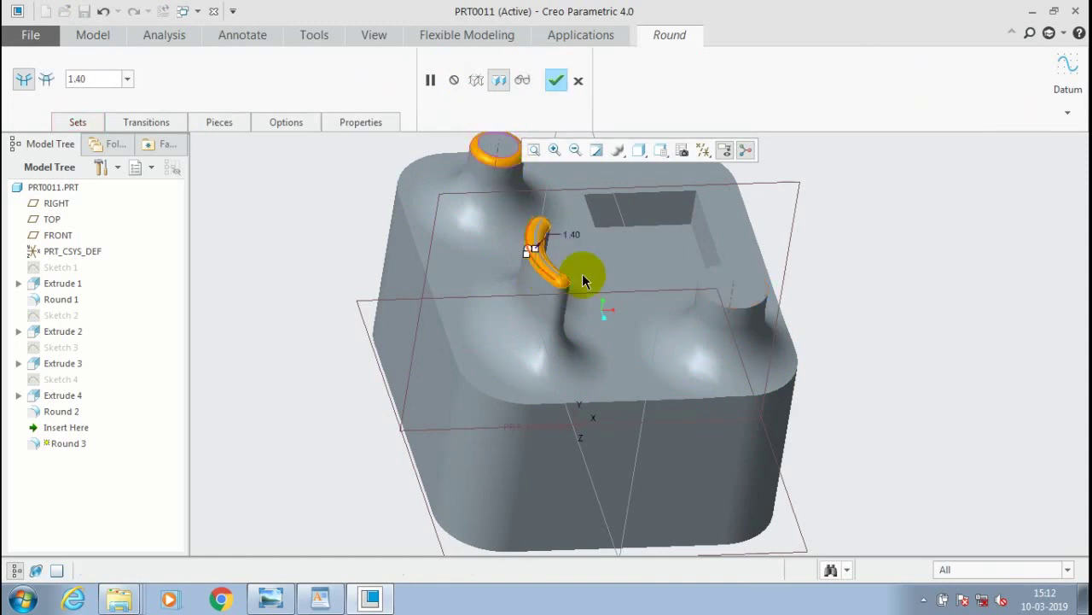
{"action": "left_click", "coordinate": [743, 303]}
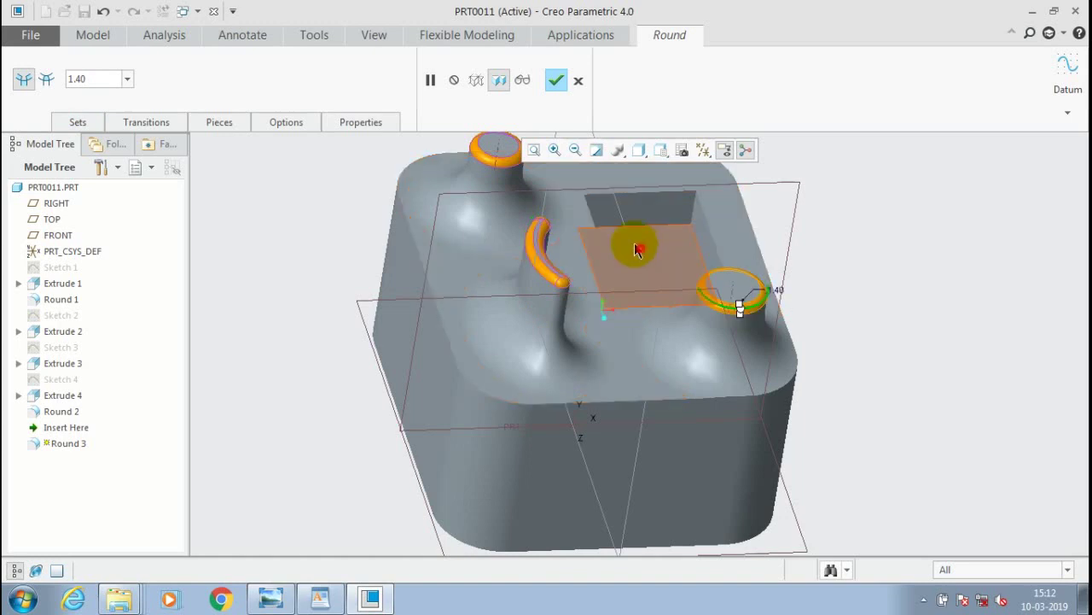
Step: Add the four rim edges of the rectangular pocket to the 1.4 mm round
{"action": "middle_click_drag", "start_coordinate": [659, 224], "coordinate": [606, 216]}
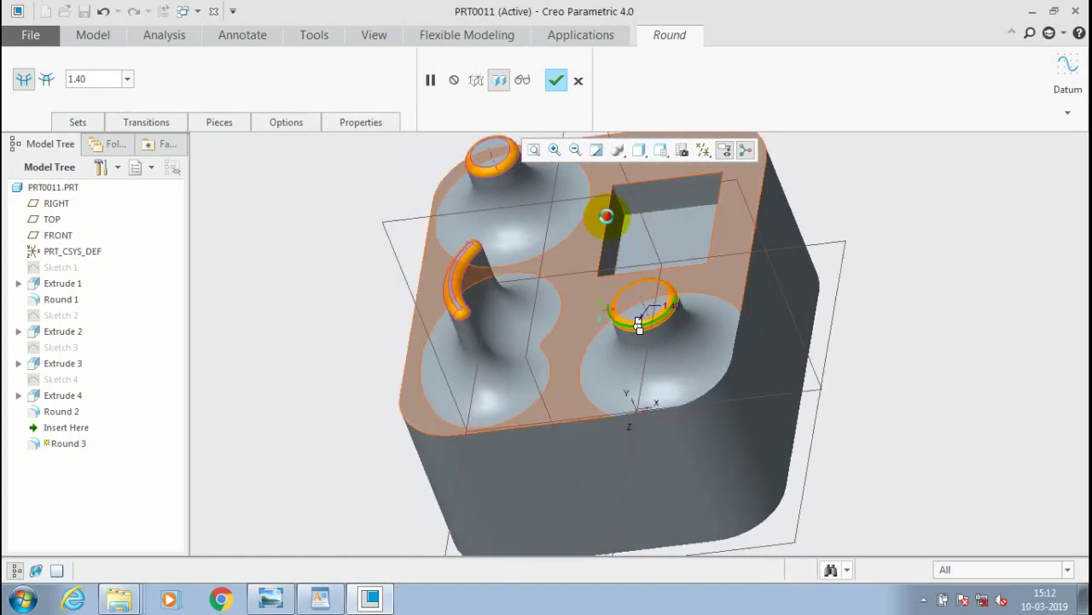
{"action": "left_click", "coordinate": [603, 231]}
{"action": "left_click", "coordinate": [636, 181], "text": "ctrl"}
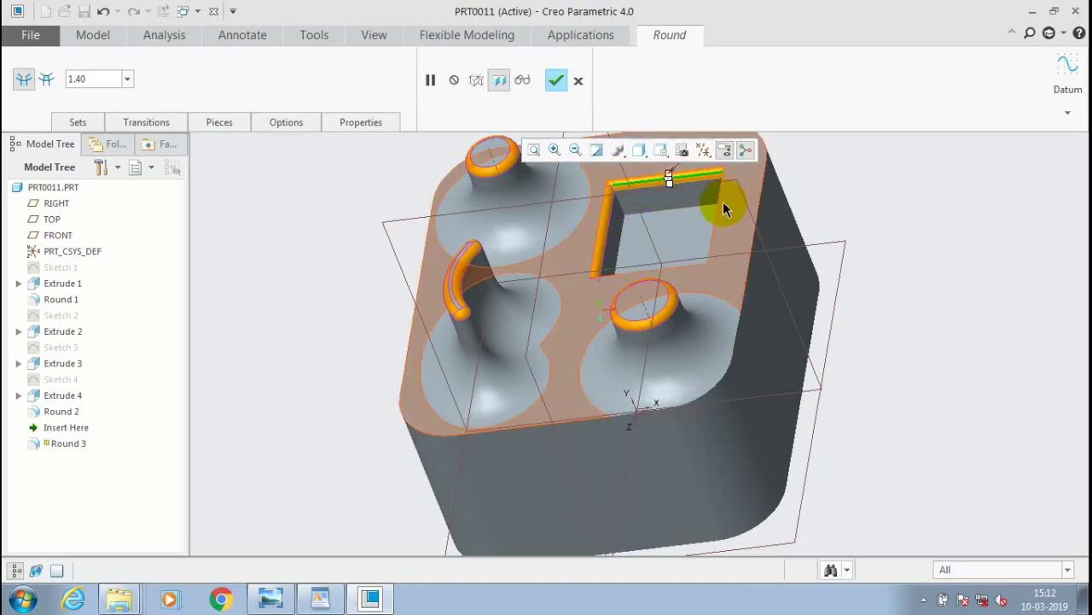
{"action": "left_click", "coordinate": [693, 263], "text": "ctrl"}
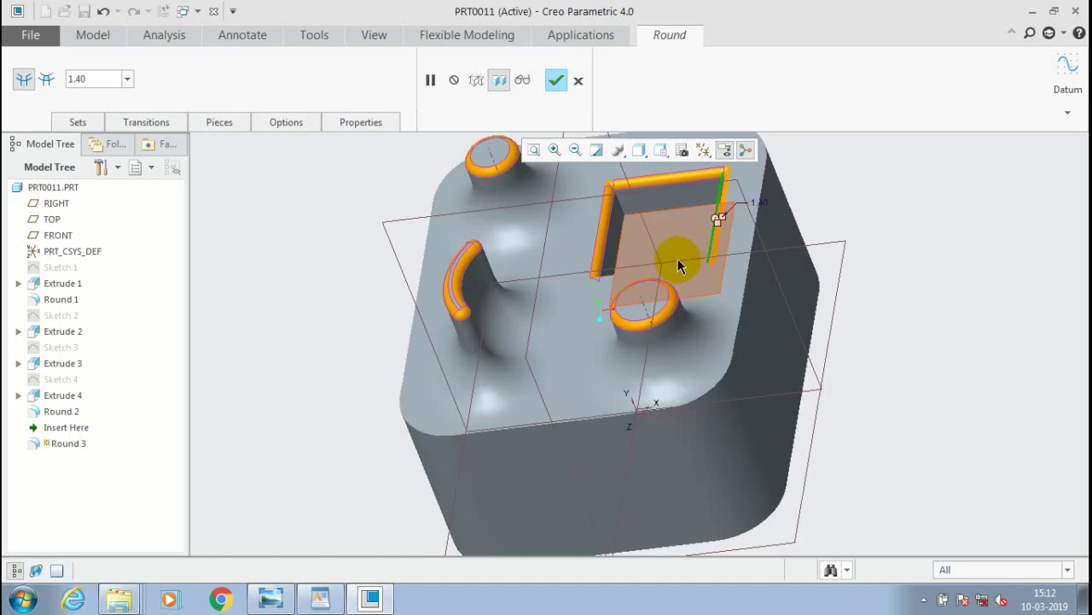
{"action": "middle_click_drag", "start_coordinate": [678, 258], "coordinate": [611, 289]}
{"action": "left_click", "coordinate": [609, 287], "text": "ctrl"}
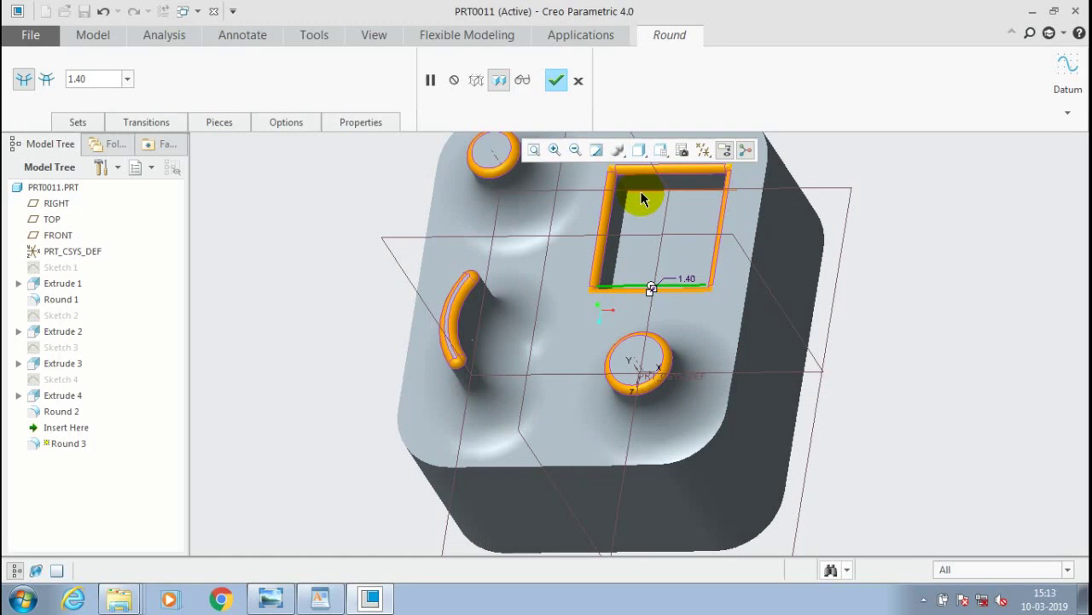
Step: Add the four floor edges inside the rectangular pocket to the 1.4 mm round
{"action": "left_click", "coordinate": [638, 195]}
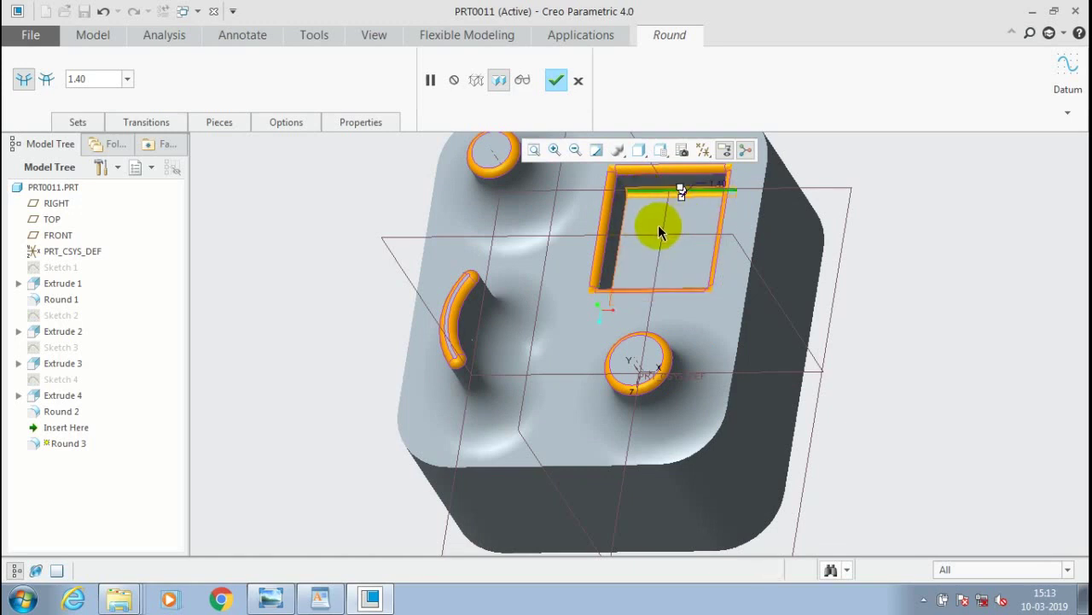
{"action": "left_click", "coordinate": [643, 235]}
{"action": "middle_click_drag", "start_coordinate": [642, 235], "coordinate": [710, 242]}
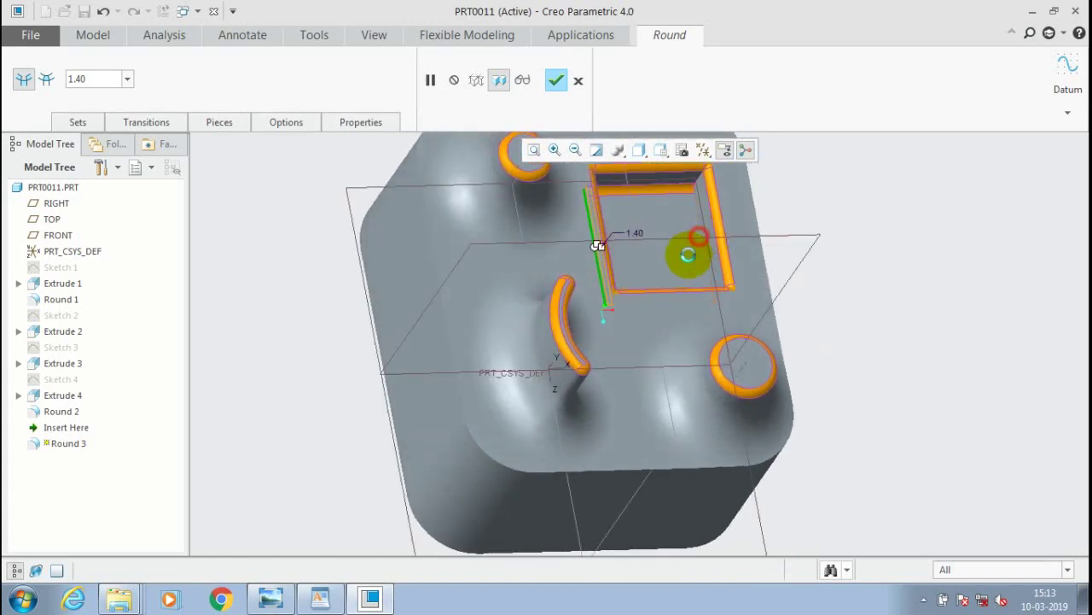
{"action": "left_click", "coordinate": [705, 240]}
{"action": "middle_click_drag", "start_coordinate": [672, 265], "coordinate": [668, 308]}
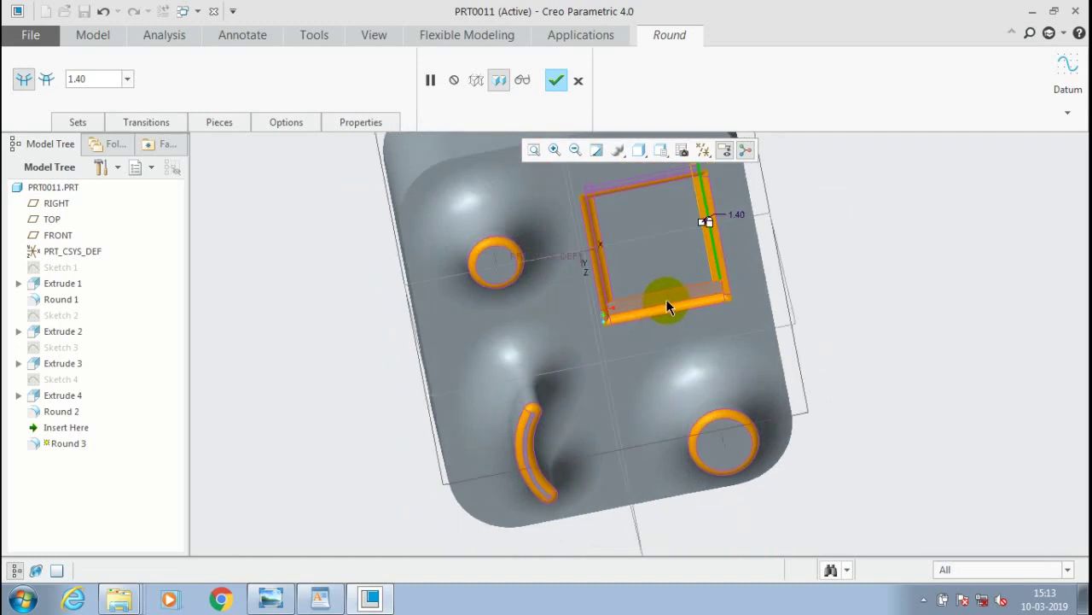
{"action": "left_click", "coordinate": [669, 301]}
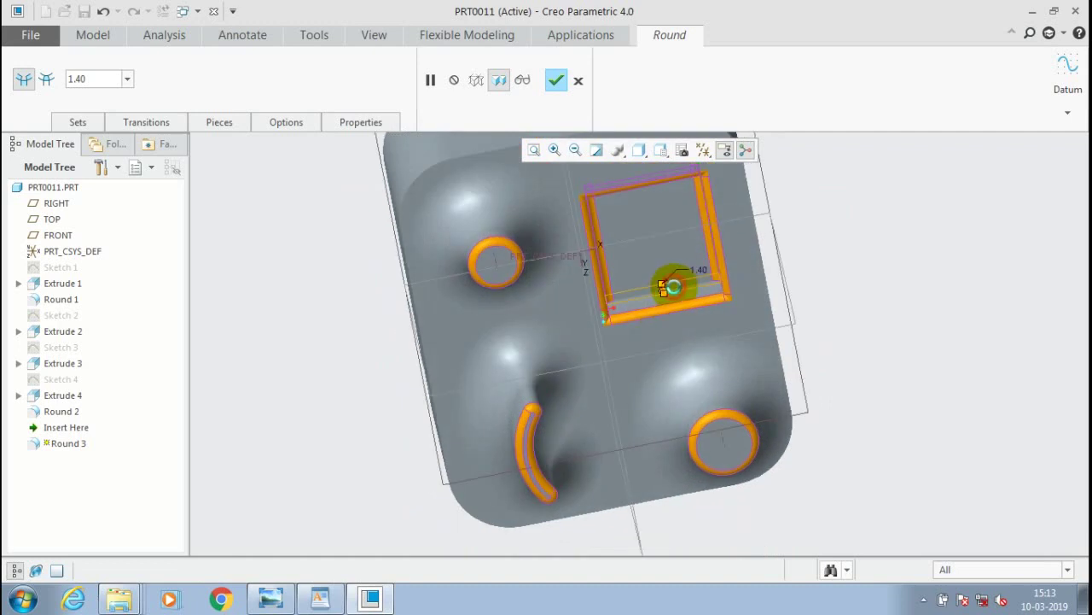
Step: Finish the 1.4 mm round and round the block's outer top perimeter edge with a 4 mm radius
{"action": "left_click", "coordinate": [556, 80]}
{"action": "middle_click_drag", "start_coordinate": [816, 331], "coordinate": [792, 244]}
{"action": "left_click", "coordinate": [565, 80]}
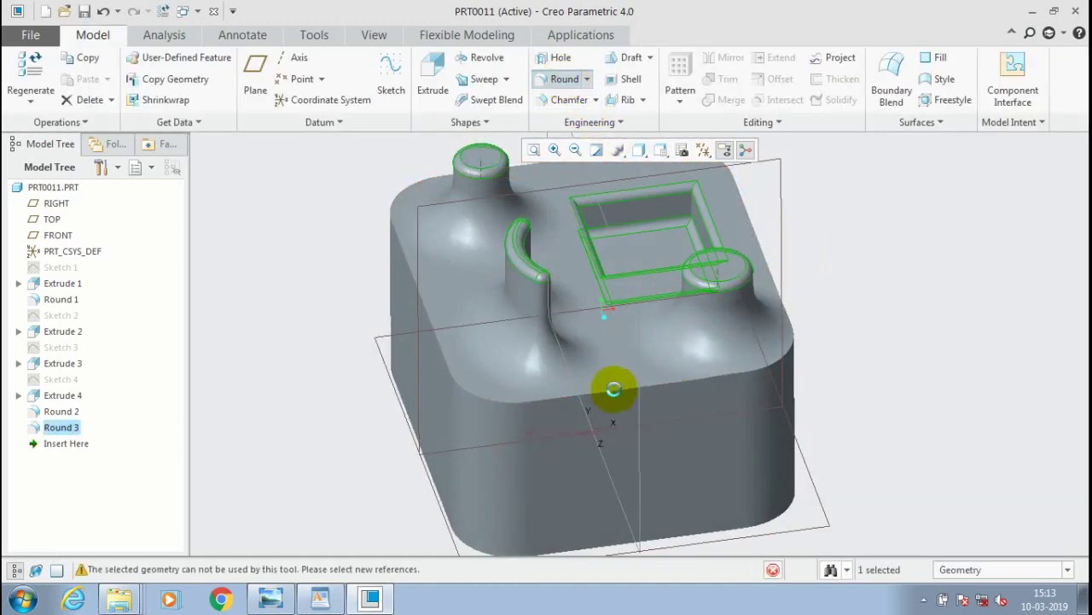
{"action": "left_click", "coordinate": [611, 389]}
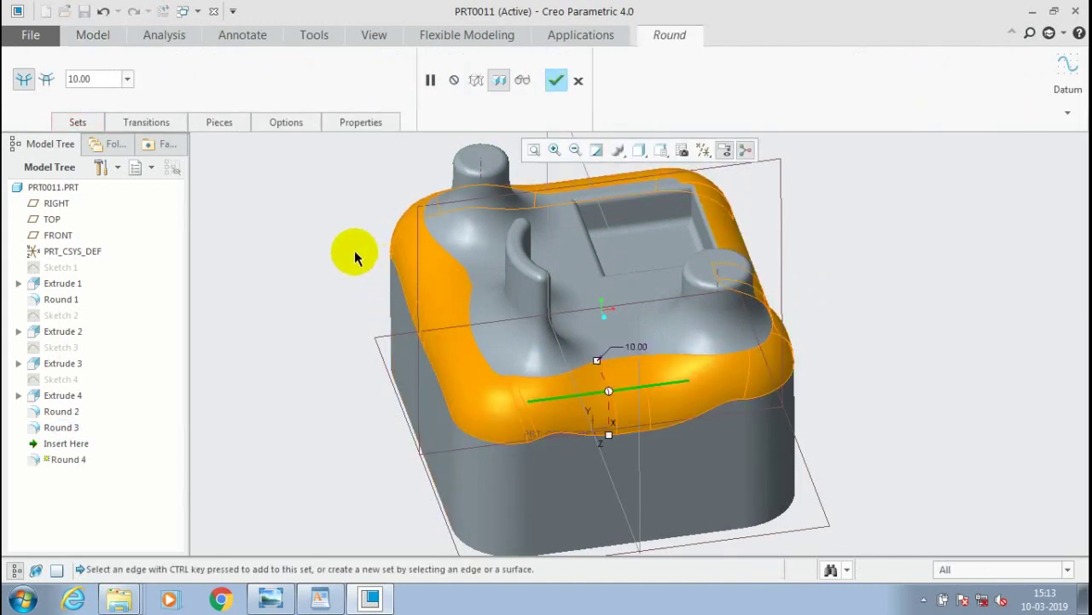
{"action": "double_click", "coordinate": [106, 80]}
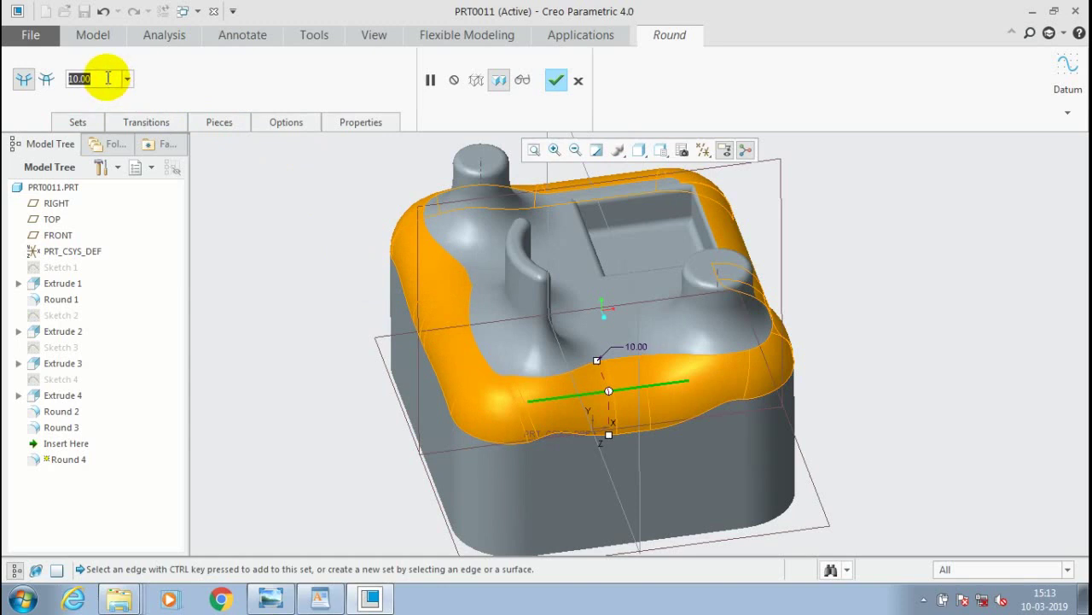
{"action": "type", "text": "4"}
{"action": "key", "text": "Return"}
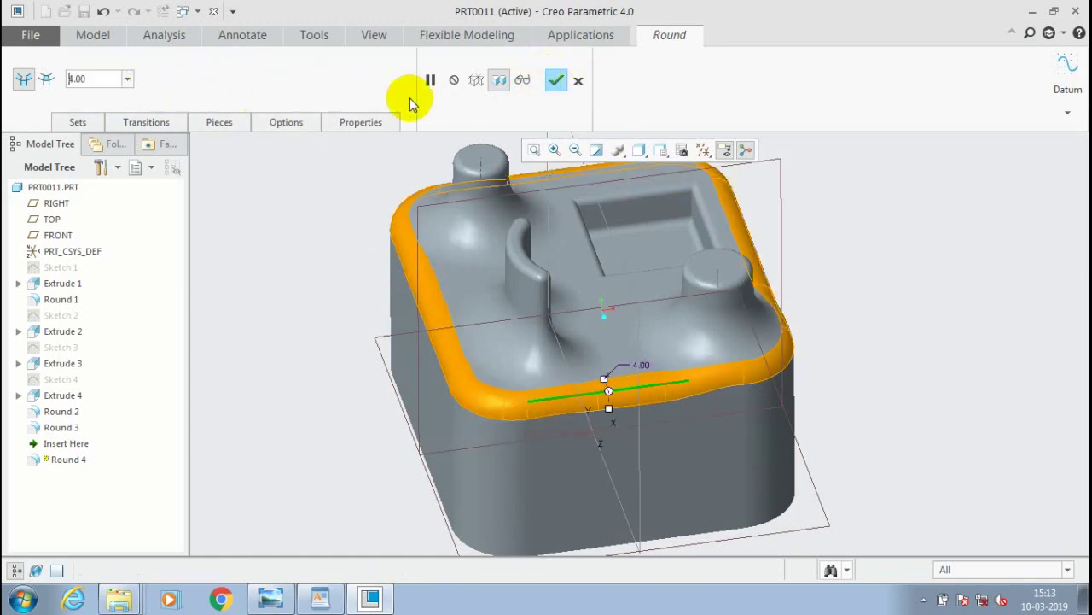
{"action": "left_click", "coordinate": [476, 79]}
{"action": "middle_click", "coordinate": [889, 247]}
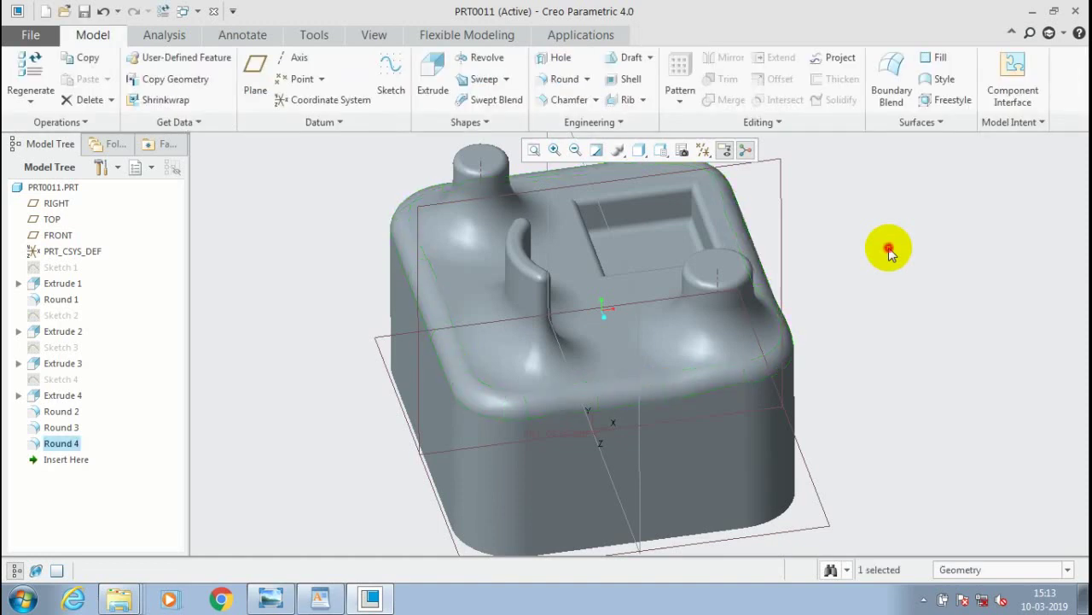
Step: Turn off the display of all datum axes, points, coordinate systems and planes
{"action": "key", "text": "ctrl+d"}
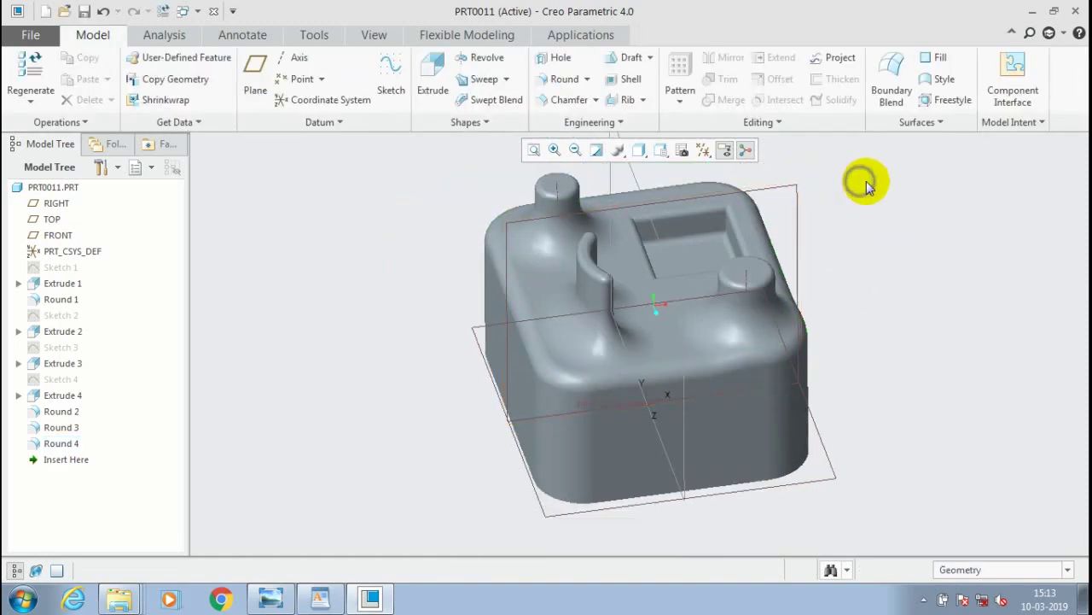
{"action": "left_click", "coordinate": [705, 151]}
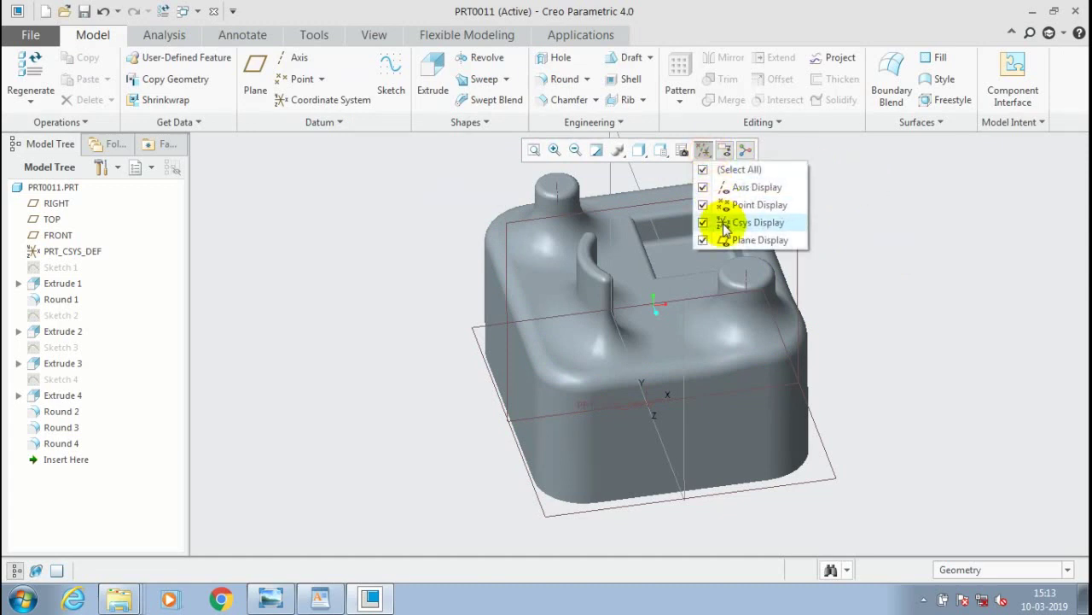
{"action": "left_click", "coordinate": [704, 171]}
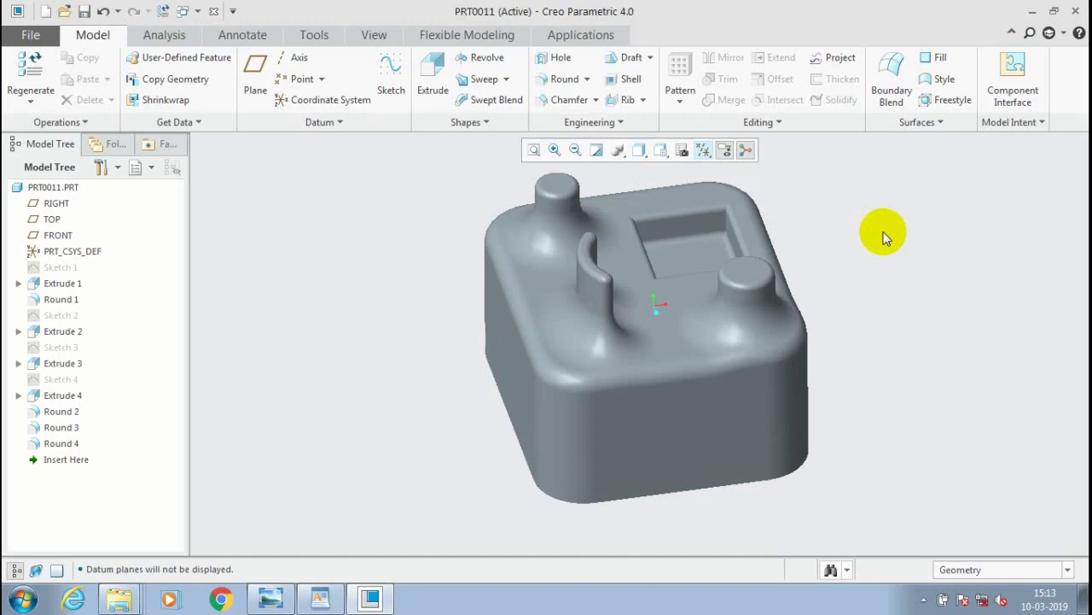
{"action": "scroll", "coordinate": [902, 183], "scroll_direction": "up", "scroll_amount": 2}
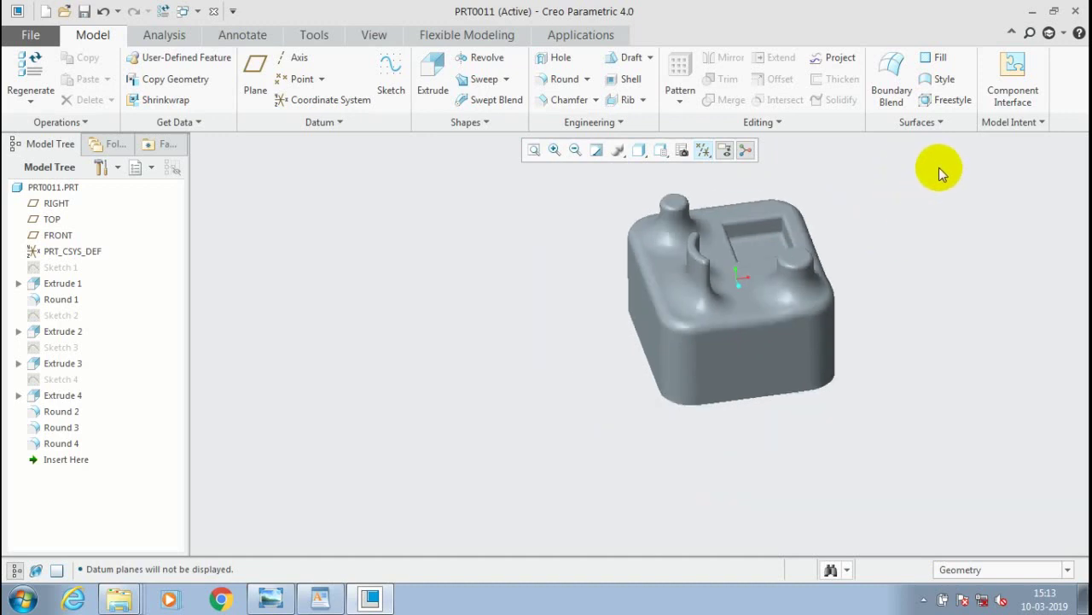
{"action": "scroll", "coordinate": [909, 177], "scroll_direction": "down", "scroll_amount": 3}
{"action": "scroll", "coordinate": [911, 197], "scroll_direction": "up", "scroll_amount": 2}
Step: Select the whole part and apply a gold-coloured metal appearance from the std-metals.dmt library
{"action": "left_click", "coordinate": [909, 196]}
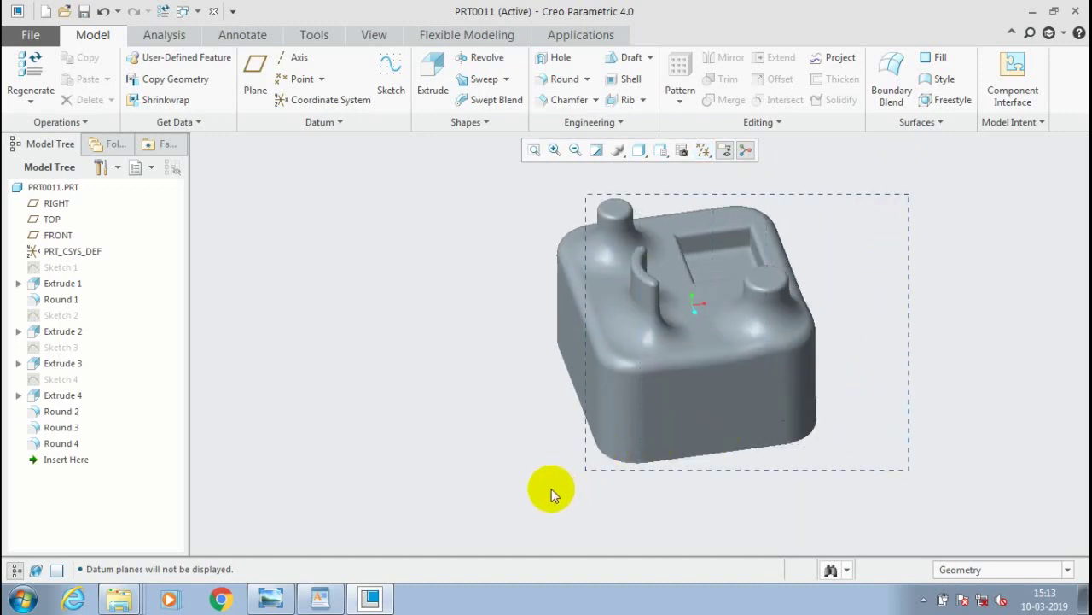
{"action": "left_click_drag", "start_coordinate": [551, 488], "coordinate": [558, 484]}
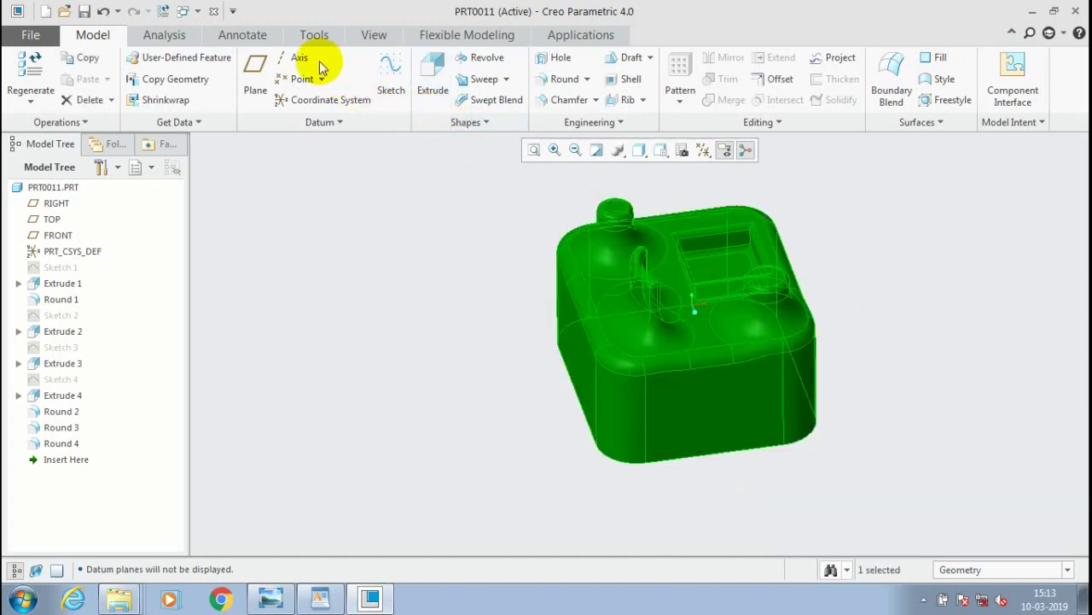
{"action": "left_click", "coordinate": [373, 38]}
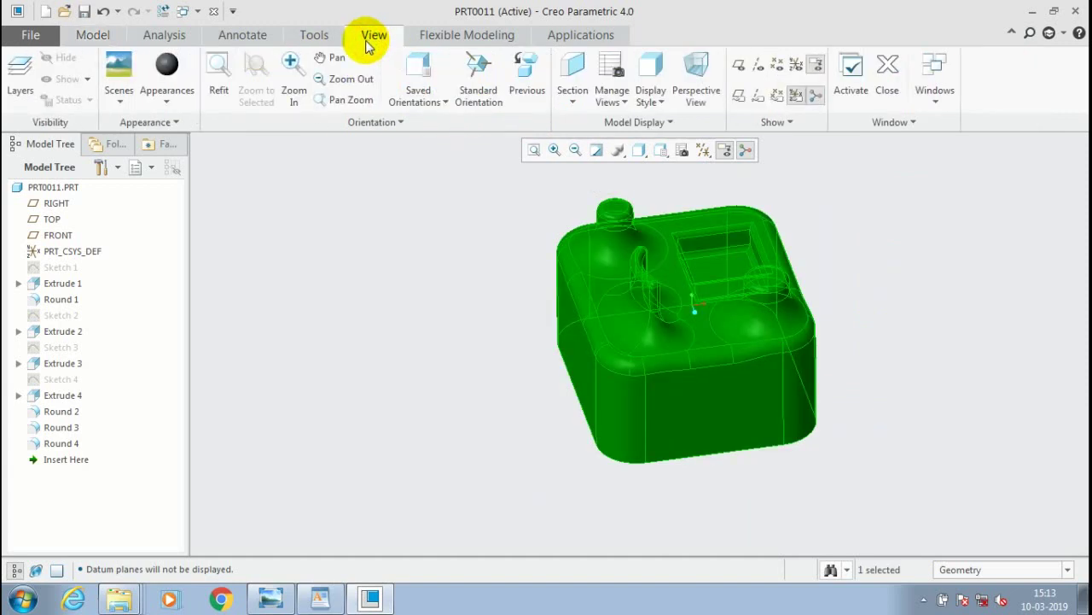
{"action": "left_click", "coordinate": [166, 86]}
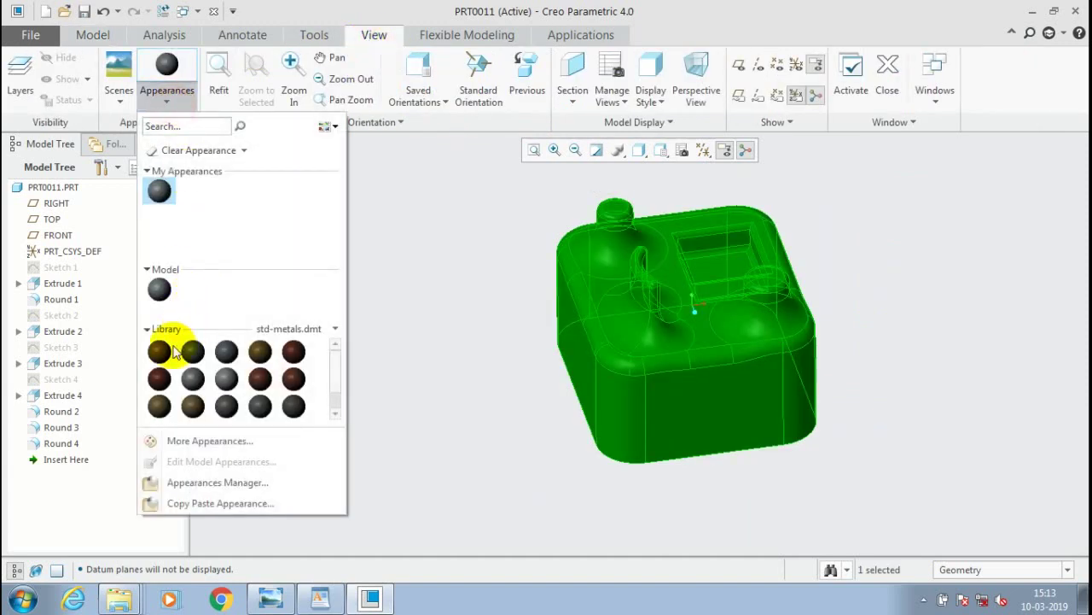
{"action": "left_click", "coordinate": [159, 410]}
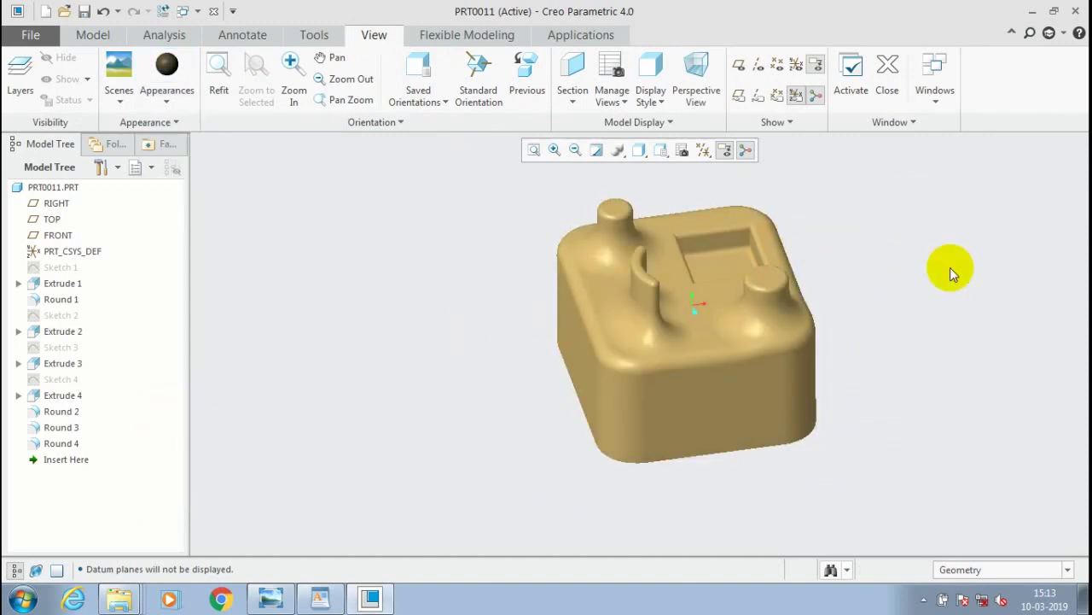
{"action": "scroll", "coordinate": [950, 268], "scroll_direction": "up", "scroll_amount": 3}
{"action": "scroll", "coordinate": [950, 267], "scroll_direction": "down", "scroll_amount": 4}
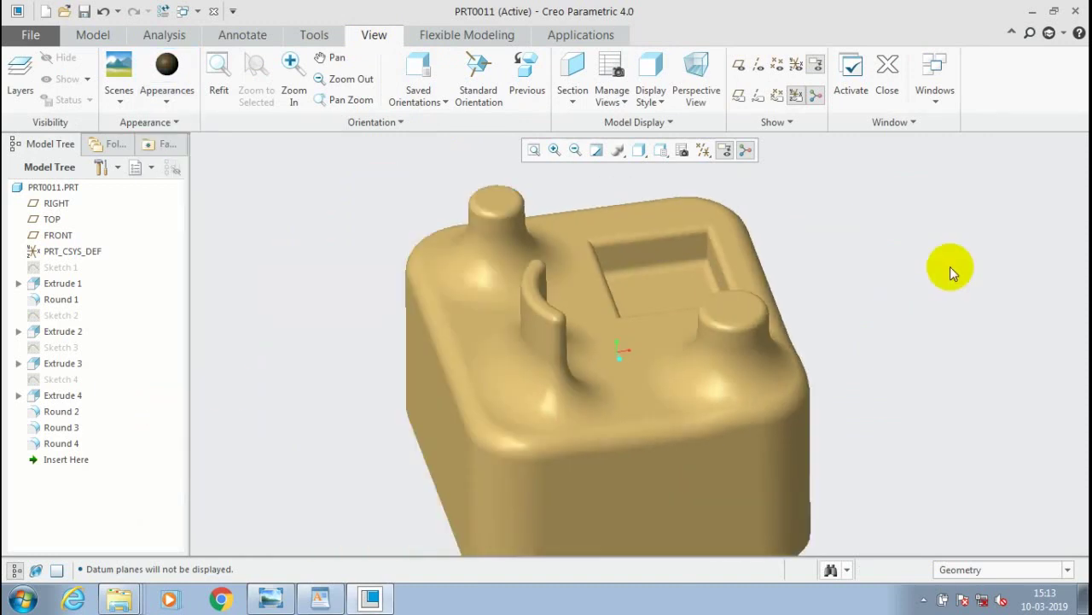
{"action": "scroll", "coordinate": [950, 268], "scroll_direction": "up", "scroll_amount": 1}
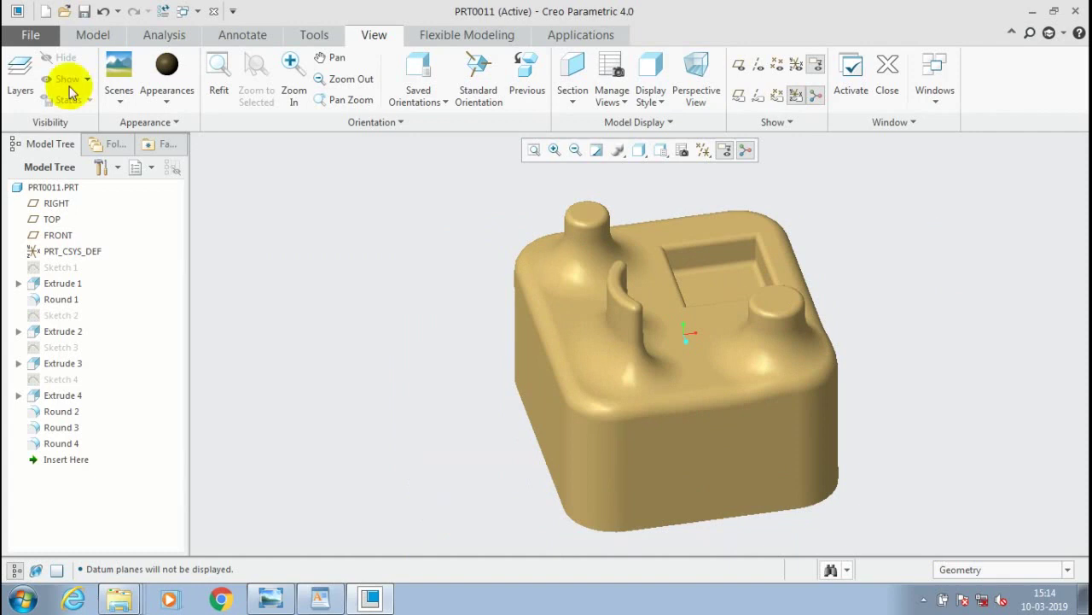
{"action": "left_click", "coordinate": [31, 32]}
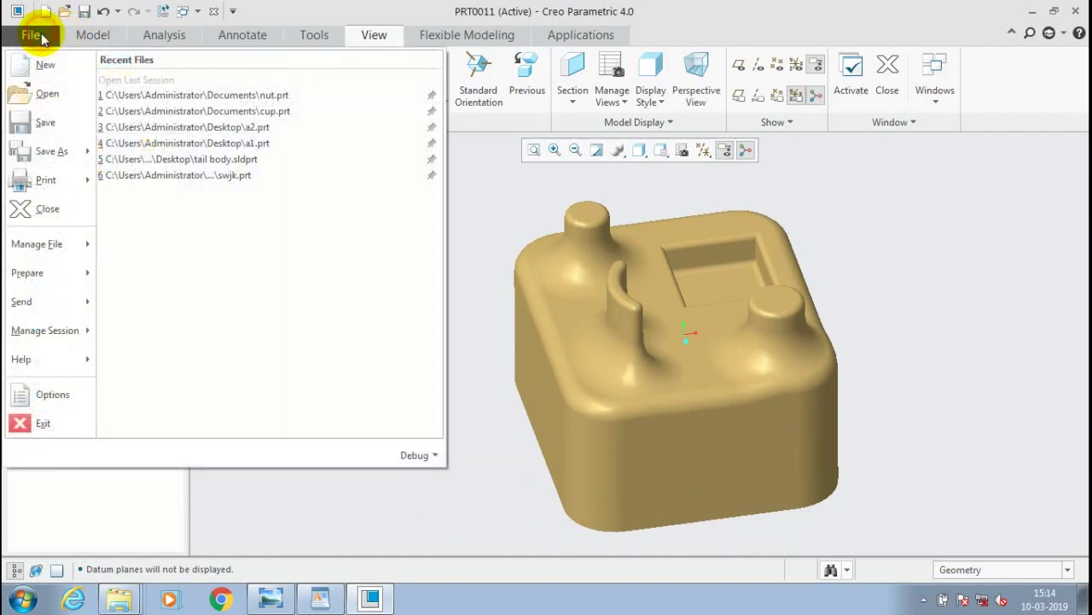
{"action": "left_click", "coordinate": [45, 128]}
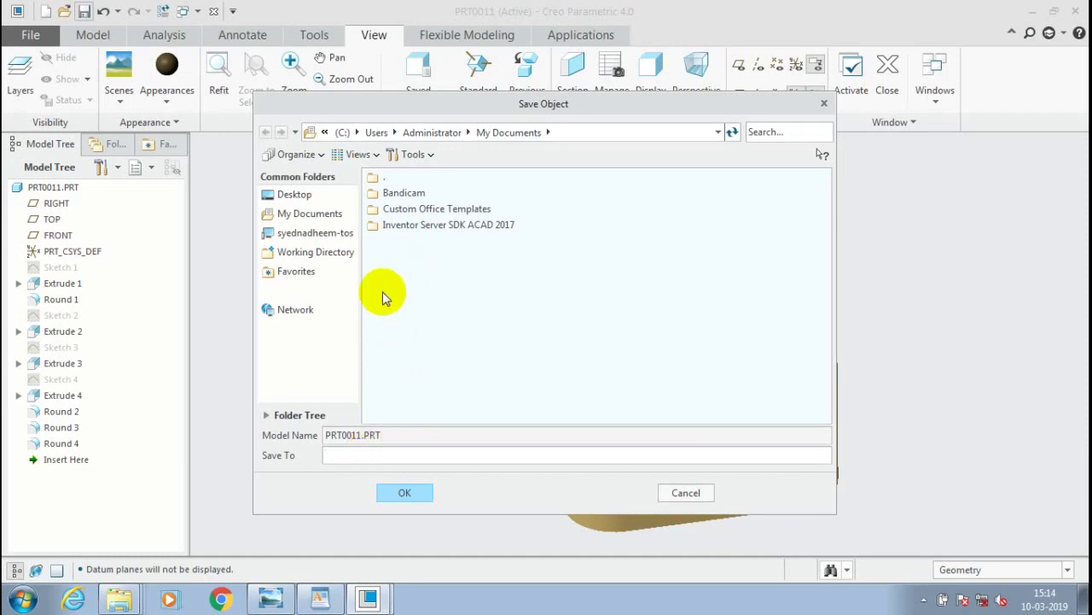
{"action": "left_click", "coordinate": [824, 103]}
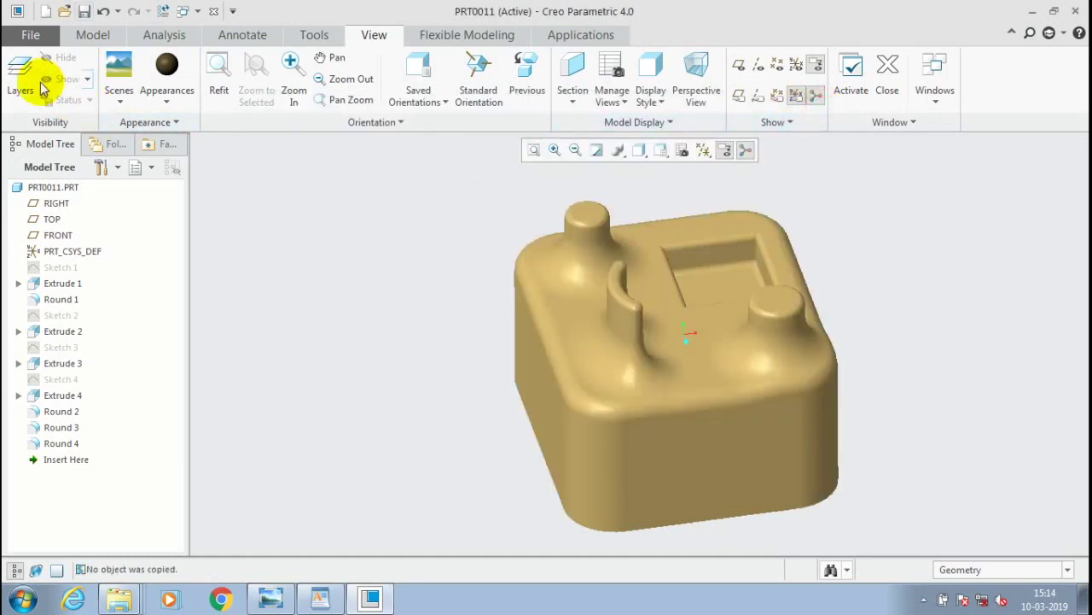
Step: Save a copy of the part as FORMTOOL in My Documents
{"action": "left_click", "coordinate": [32, 39]}
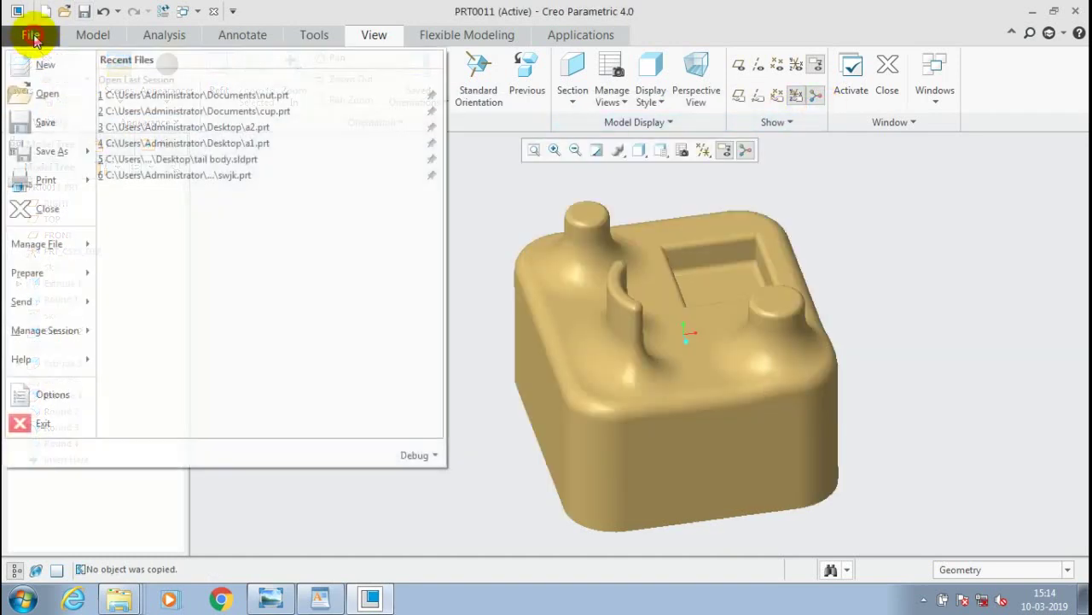
{"action": "left_click", "coordinate": [47, 153]}
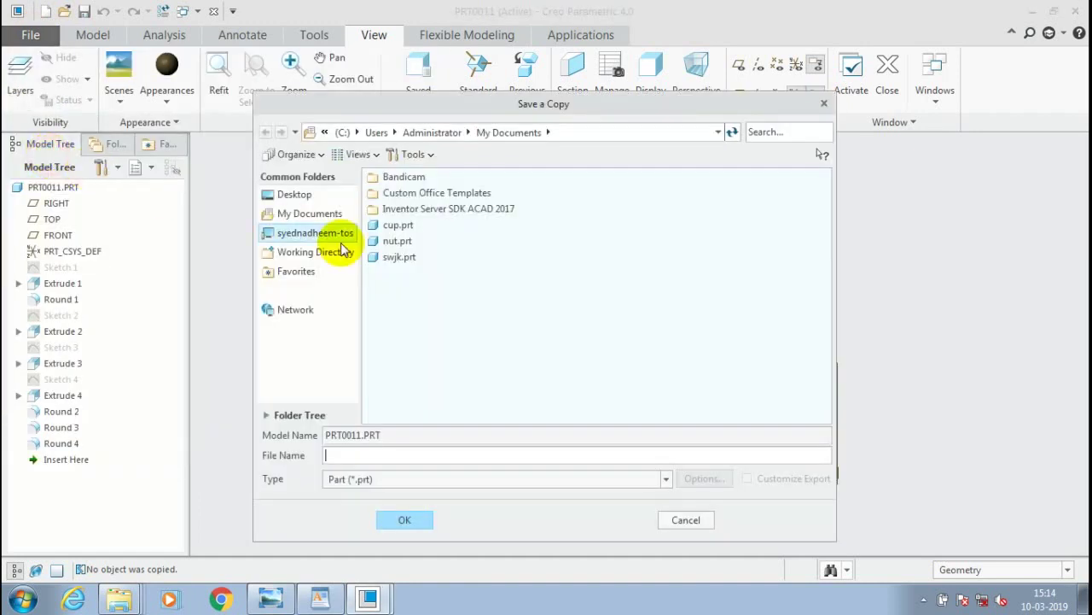
{"action": "left_click", "coordinate": [355, 455]}
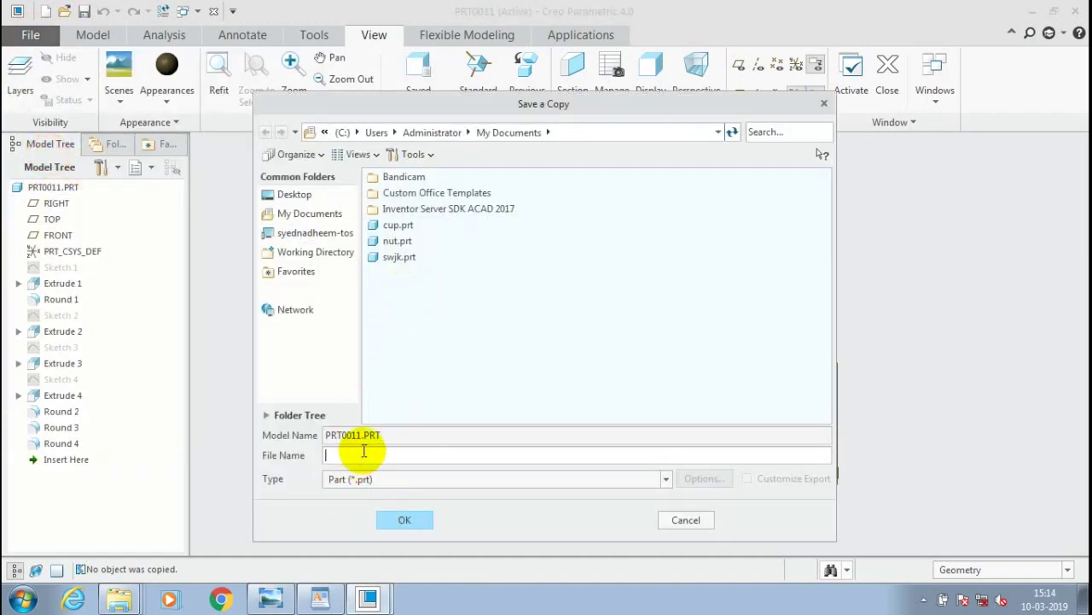
{"action": "type", "text": "FORM "}
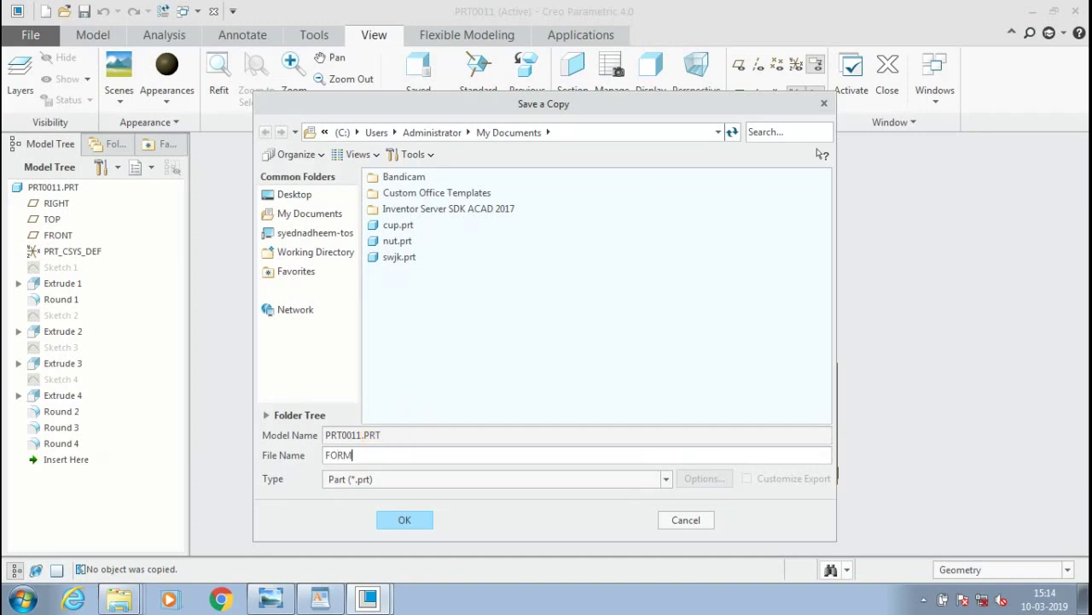
{"action": "type", "text": "TOOL"}
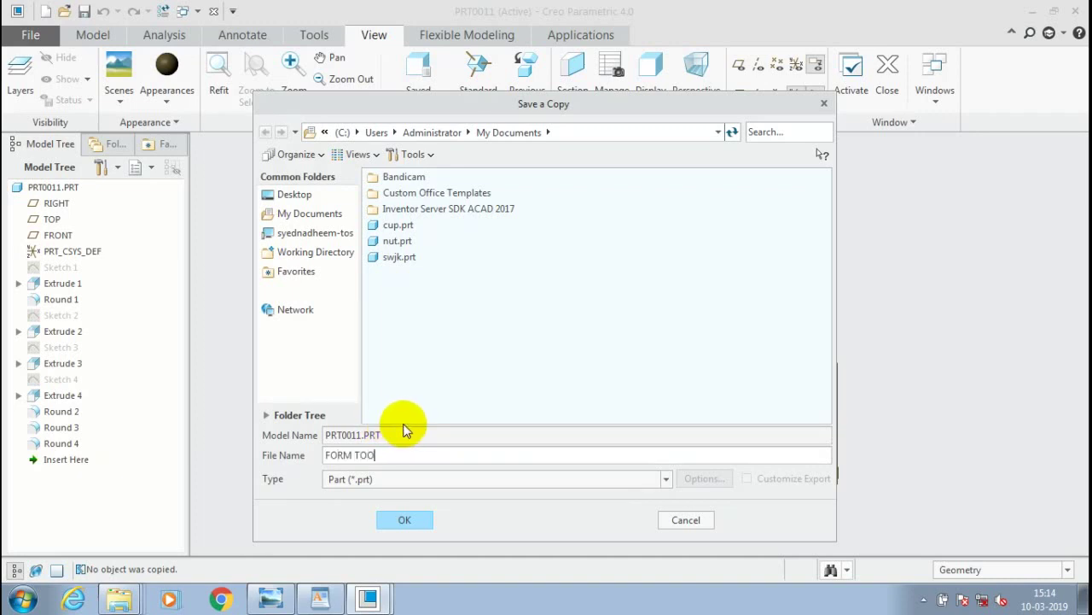
{"action": "left_click", "coordinate": [401, 521]}
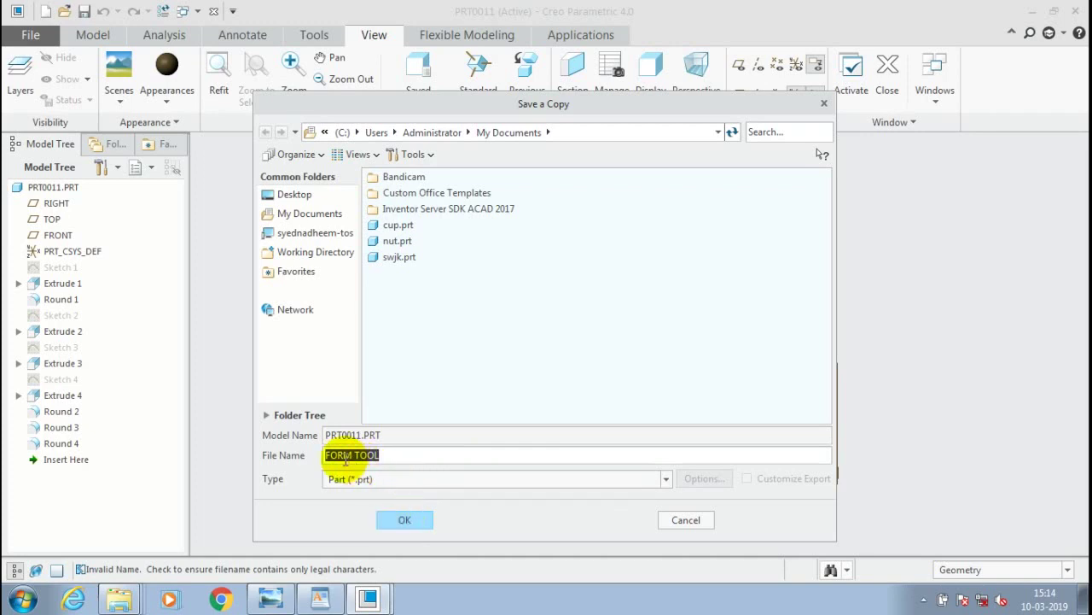
{"action": "left_click", "coordinate": [355, 456]}
{"action": "left_click", "coordinate": [401, 520]}
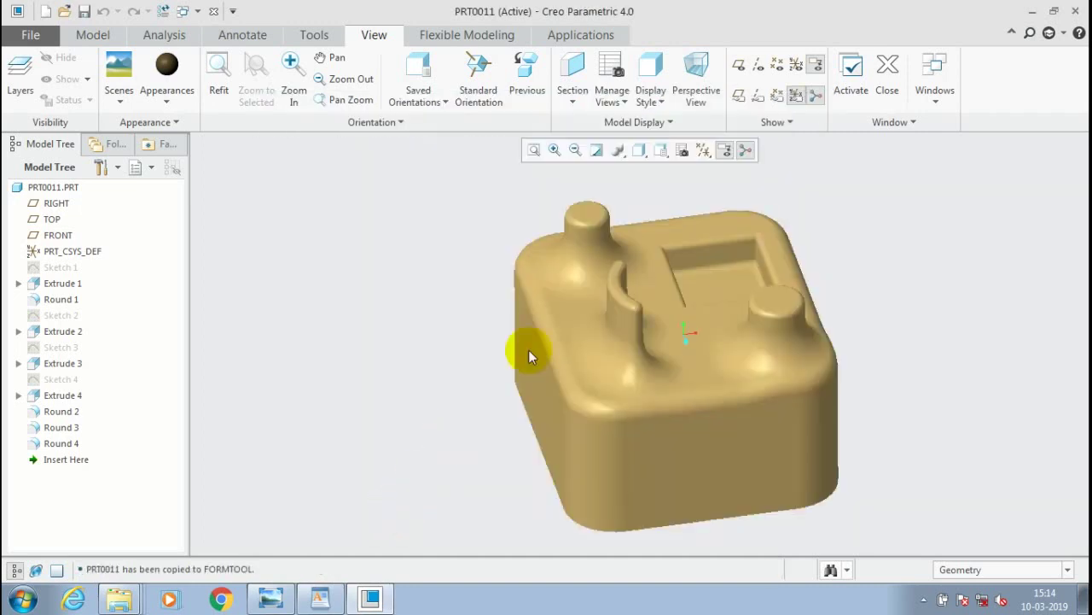
{"action": "left_click", "coordinate": [964, 260]}
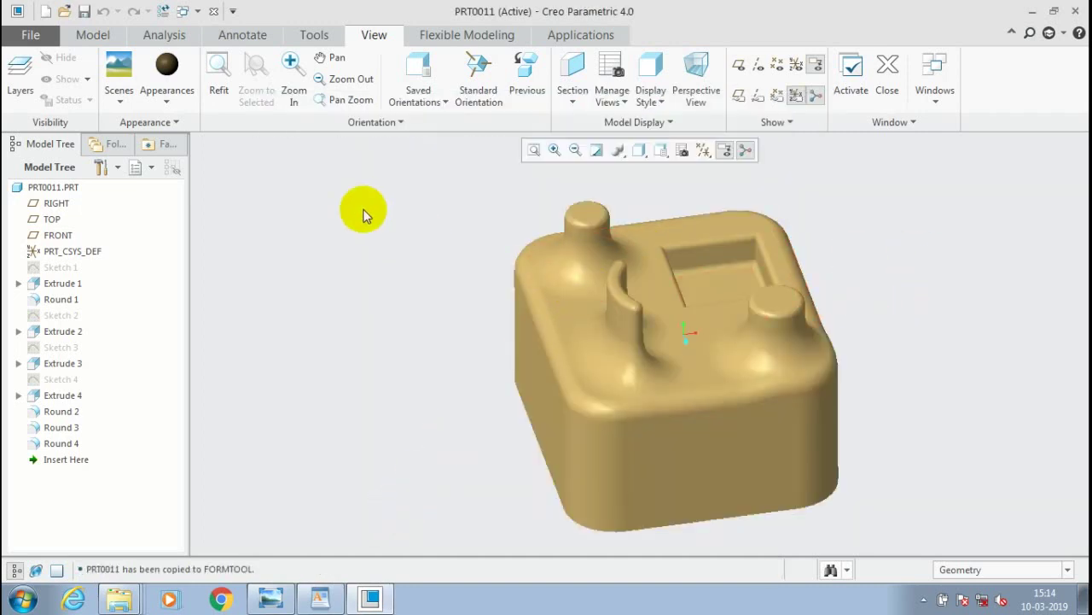
Step: Create a new sheetmetal part from the mmns_part_sheetmetal template instead of the default template
{"action": "left_click", "coordinate": [30, 34]}
{"action": "left_click", "coordinate": [43, 89]}
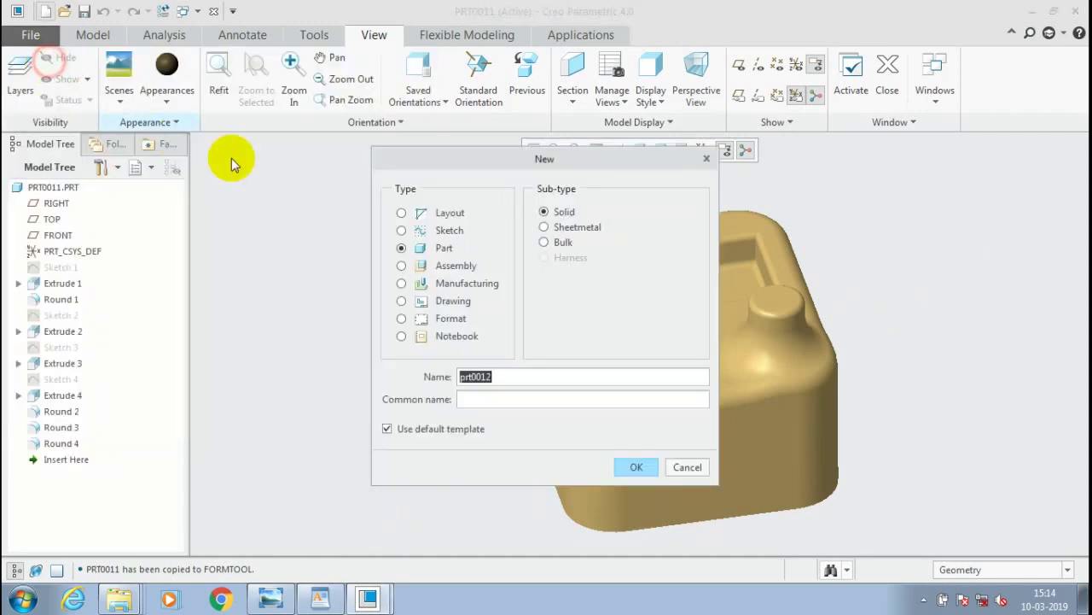
{"action": "left_click", "coordinate": [557, 226]}
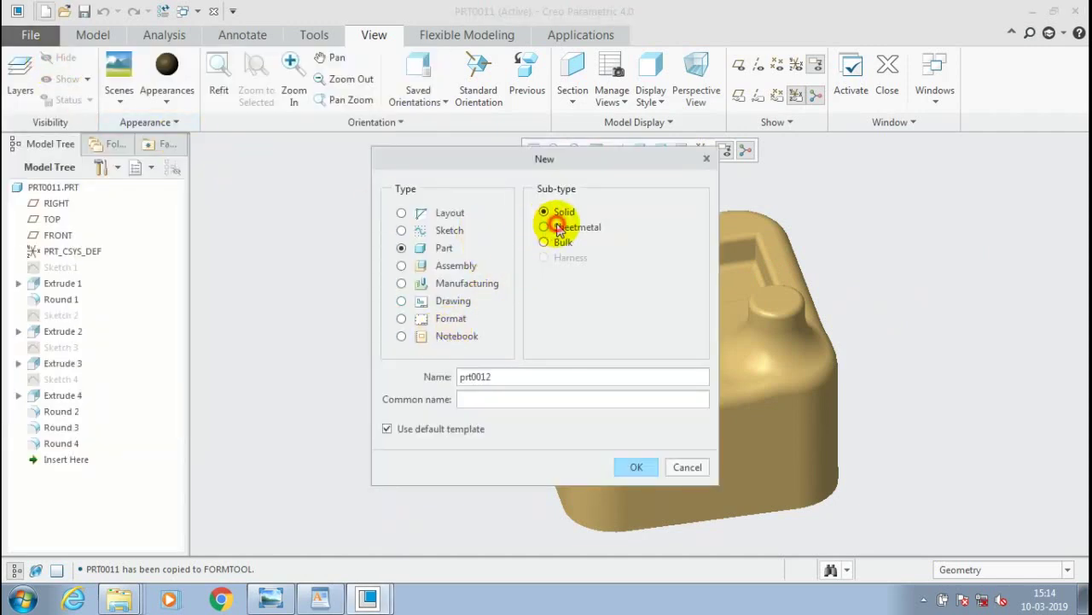
{"action": "left_click", "coordinate": [387, 429]}
{"action": "left_click", "coordinate": [636, 468]}
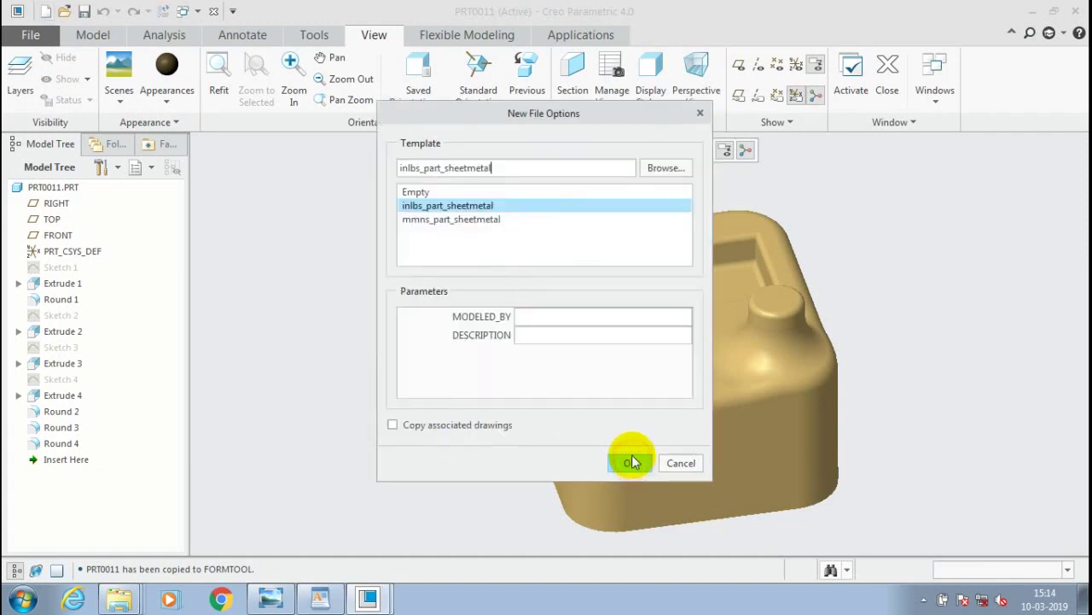
{"action": "left_click", "coordinate": [481, 220]}
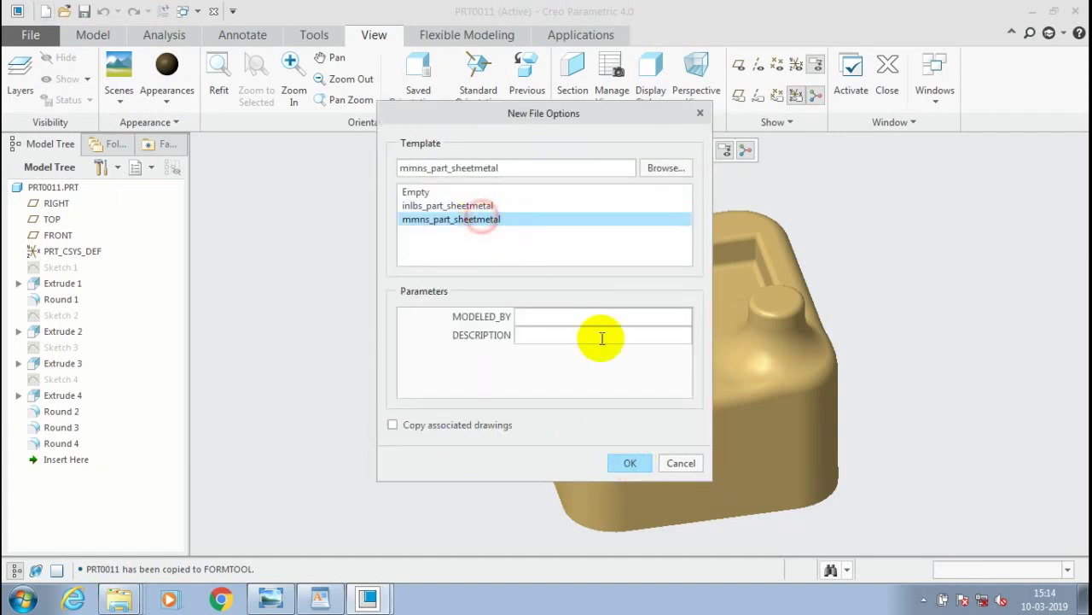
{"action": "left_click", "coordinate": [628, 445]}
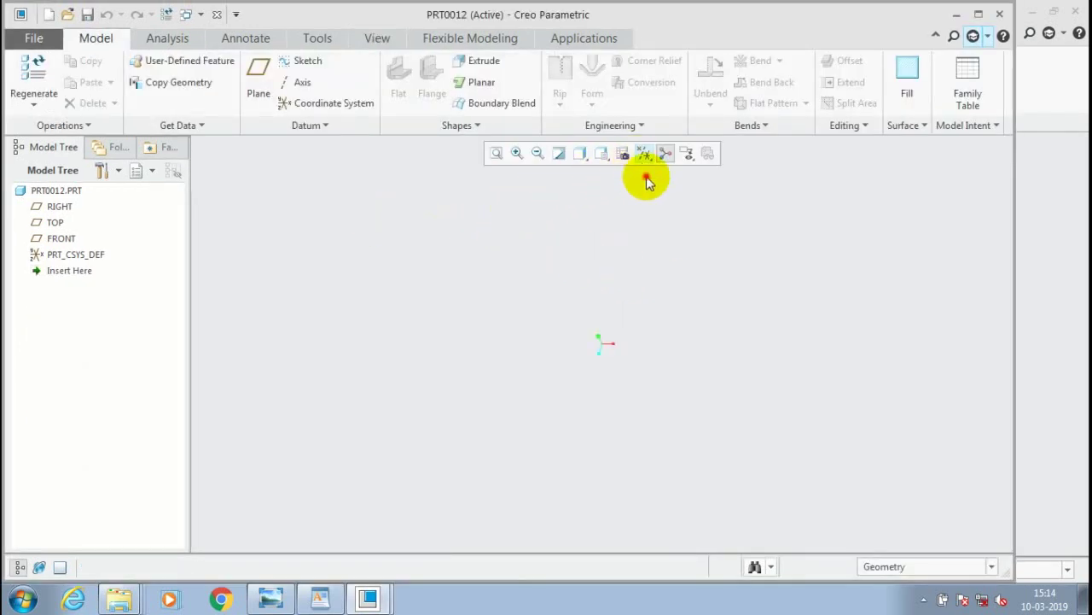
Step: Show all datum features, then begin a Planar wall with an internal sketch on the TOP plane, viewed square-on
{"action": "left_click", "coordinate": [646, 180]}
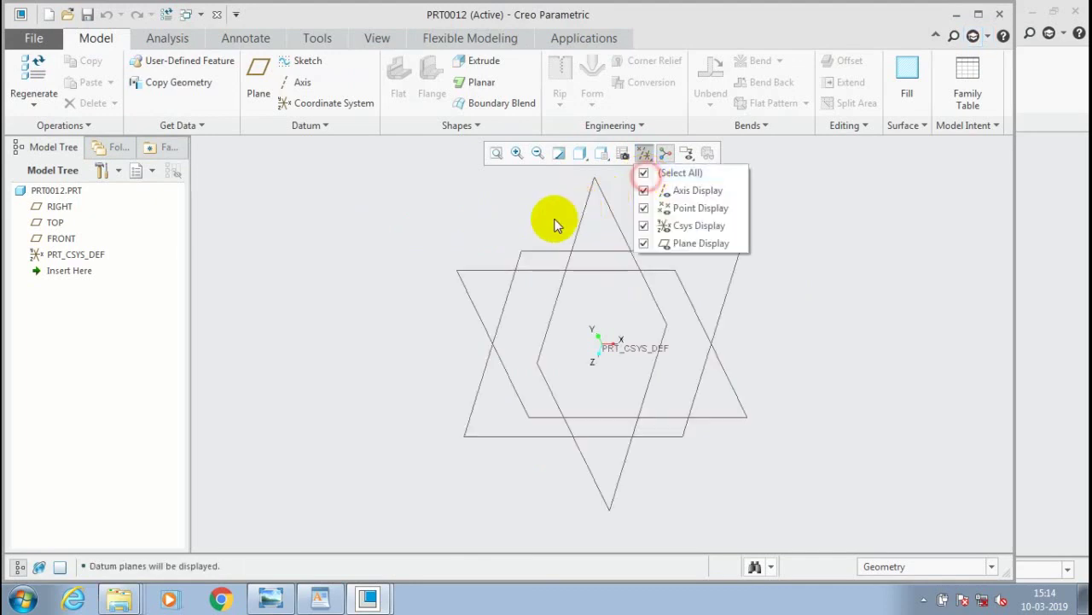
{"action": "left_click", "coordinate": [460, 84]}
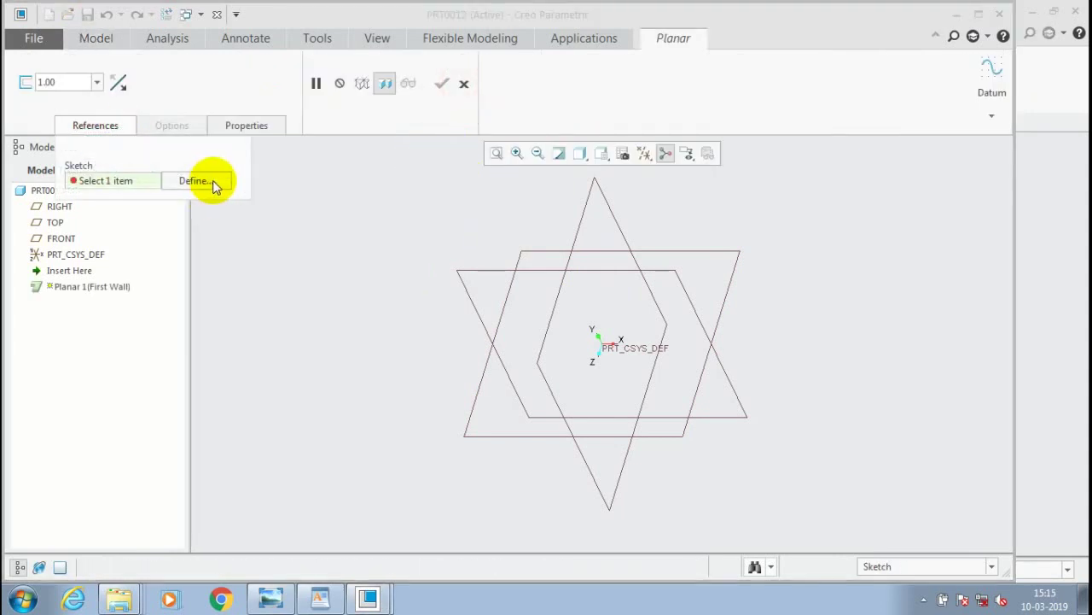
{"action": "left_click", "coordinate": [211, 181]}
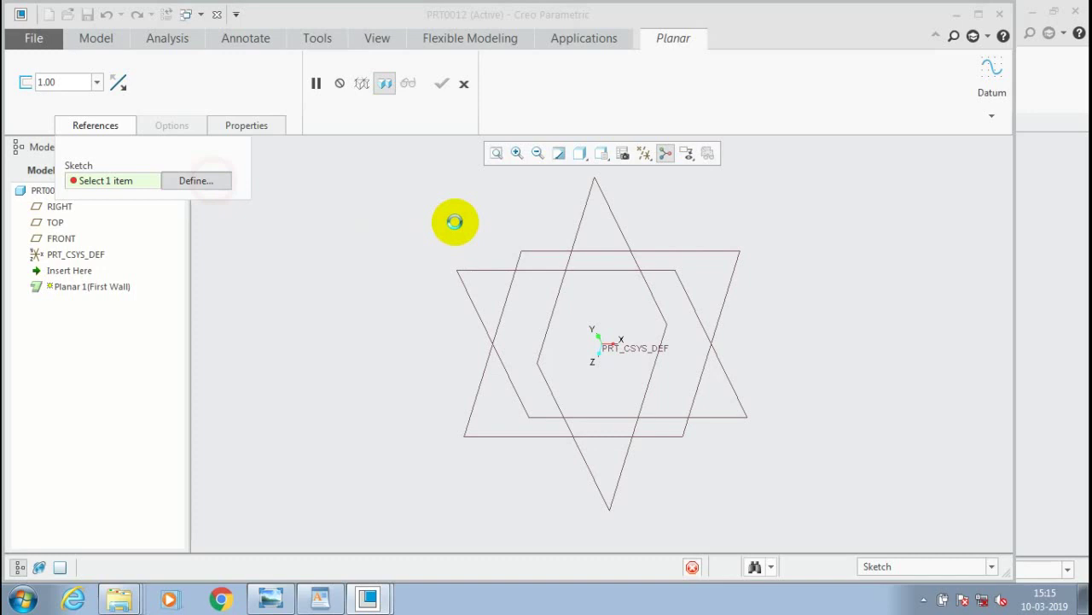
{"action": "left_click", "coordinate": [990, 366]}
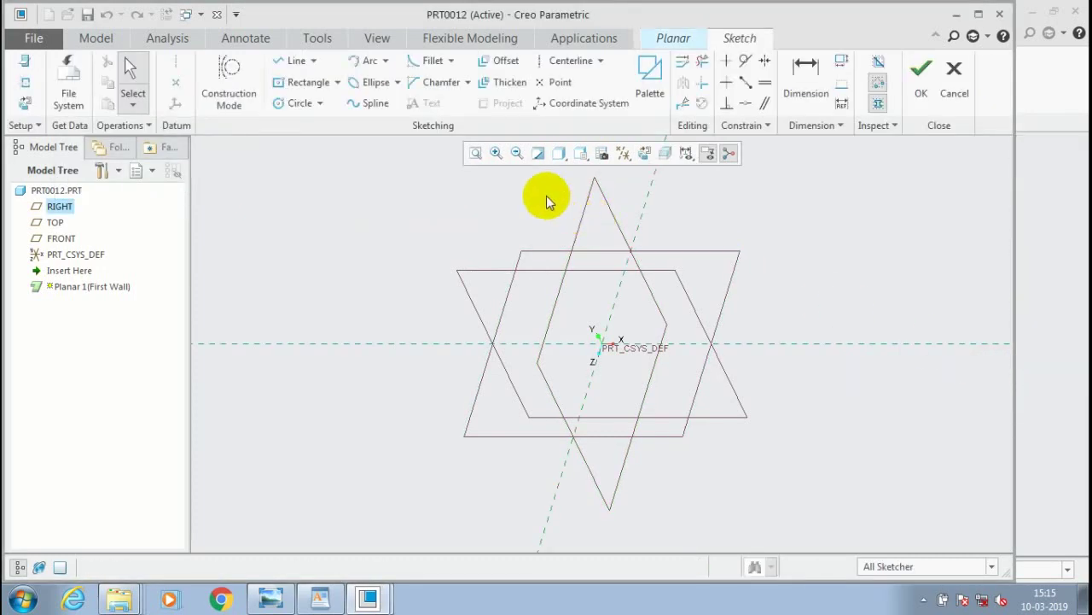
{"action": "left_click", "coordinate": [646, 155]}
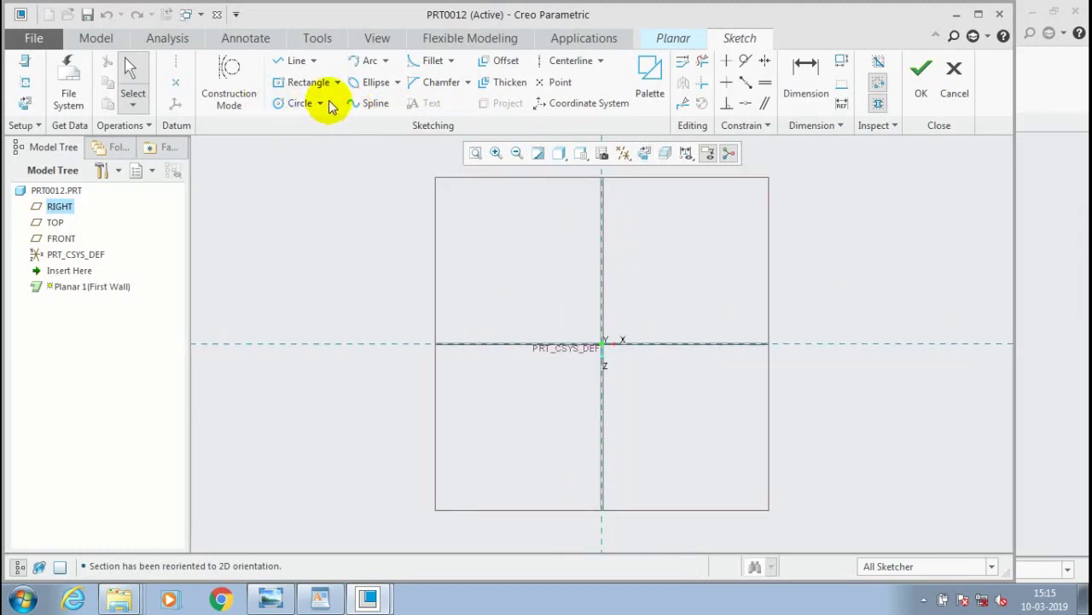
Step: Sketch a centre rectangle at the origin and dimension its vertical side to 125 mm
{"action": "left_click", "coordinate": [308, 82]}
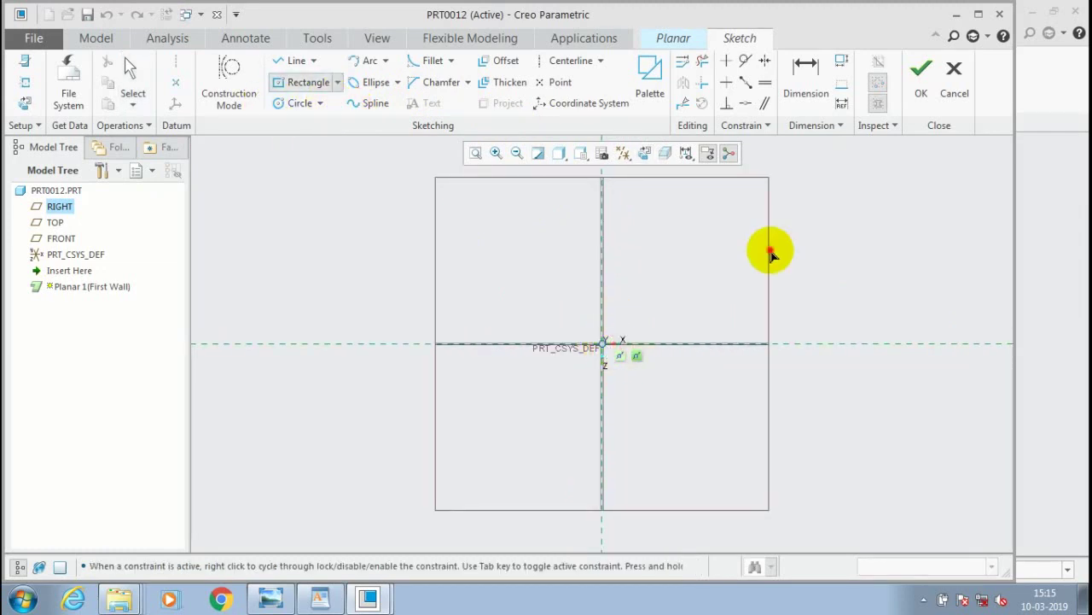
{"action": "left_click", "coordinate": [718, 198]}
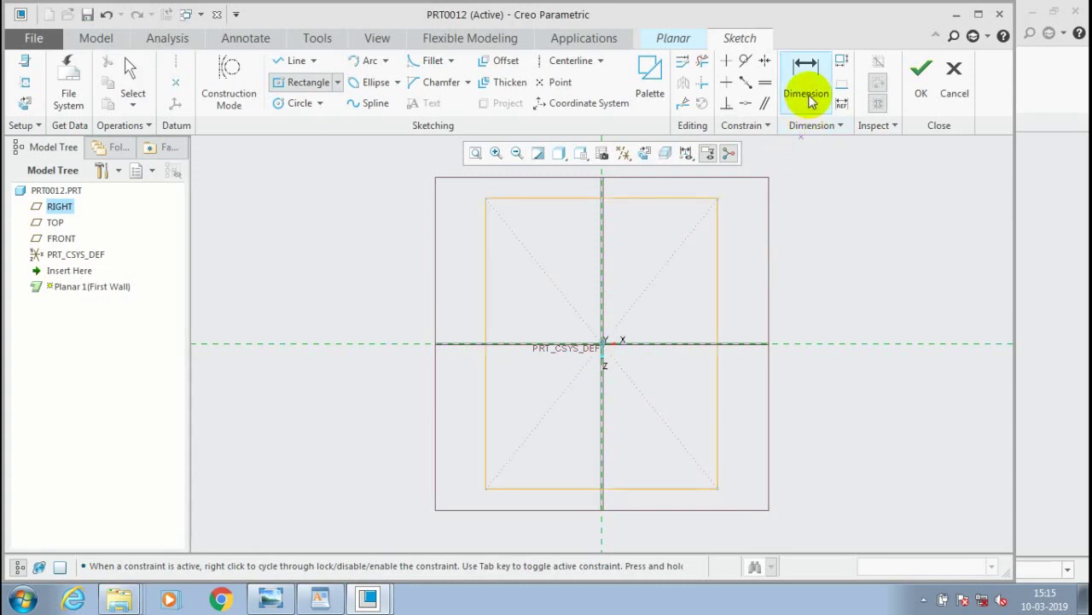
{"action": "left_click", "coordinate": [806, 81]}
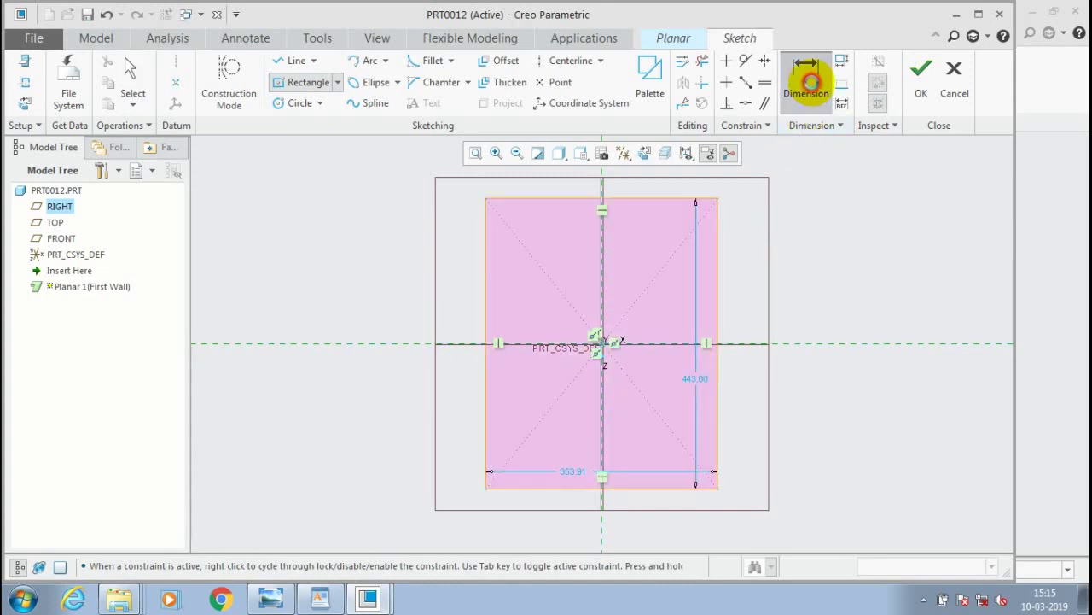
{"action": "middle_click", "coordinate": [792, 284]}
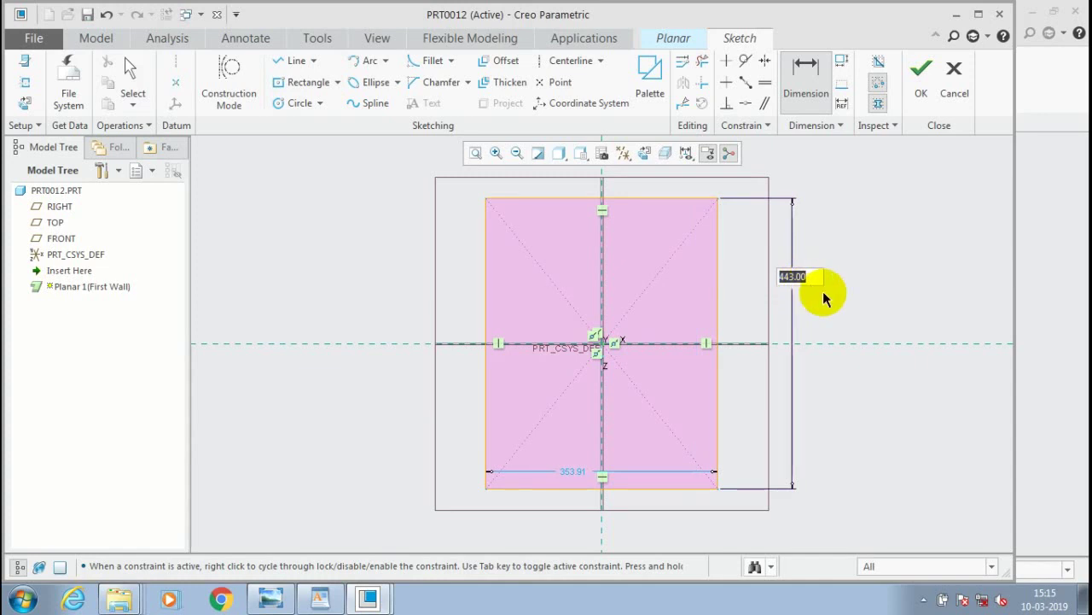
{"action": "type", "text": "125"}
{"action": "key", "text": "Return"}
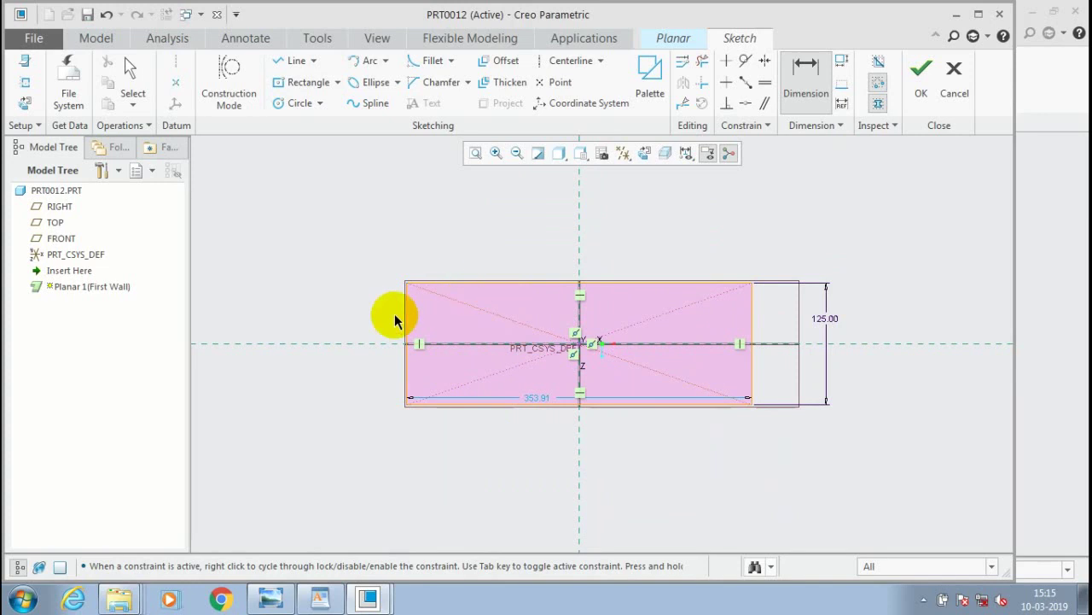
Step: Dimension the rectangle's horizontal side to 125 mm and finish the sketch
{"action": "left_click", "coordinate": [517, 284]}
{"action": "middle_click", "coordinate": [510, 245]}
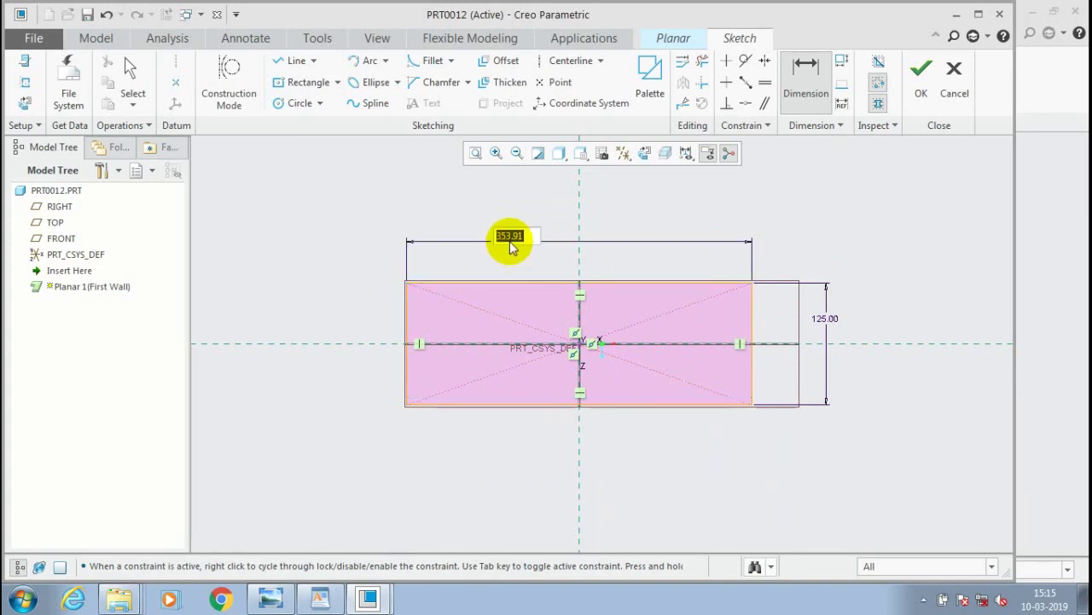
{"action": "type", "text": "12"}
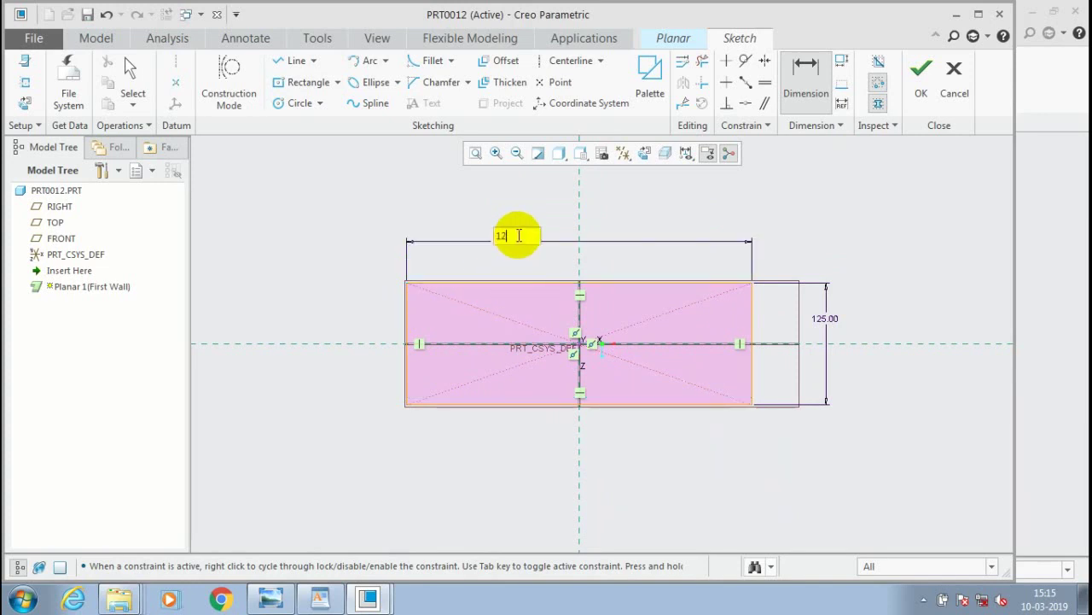
{"action": "type", "text": "5"}
{"action": "key", "text": "Return"}
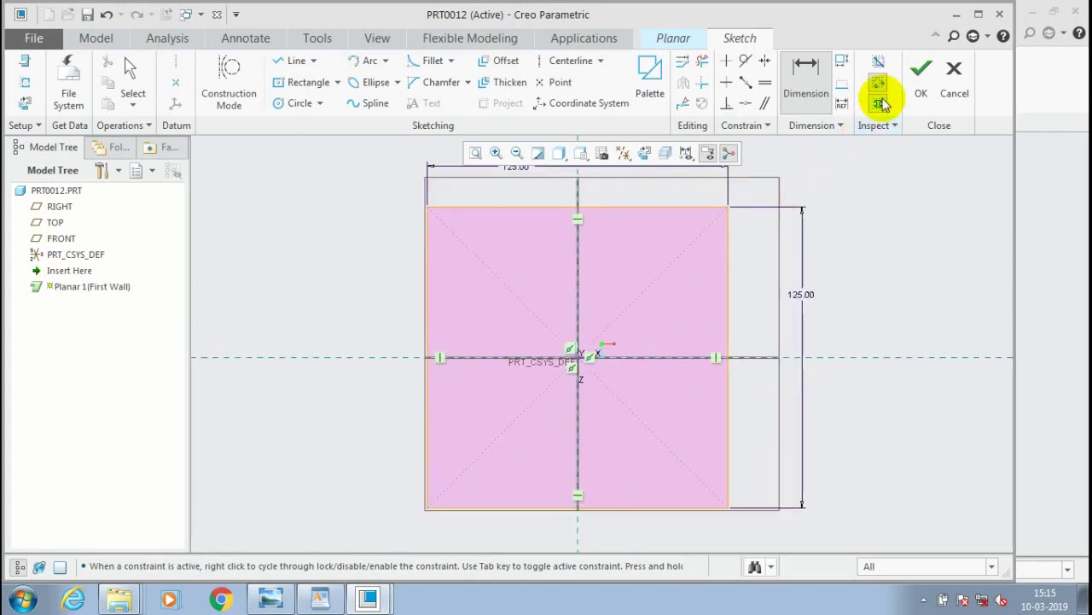
{"action": "left_click", "coordinate": [921, 75]}
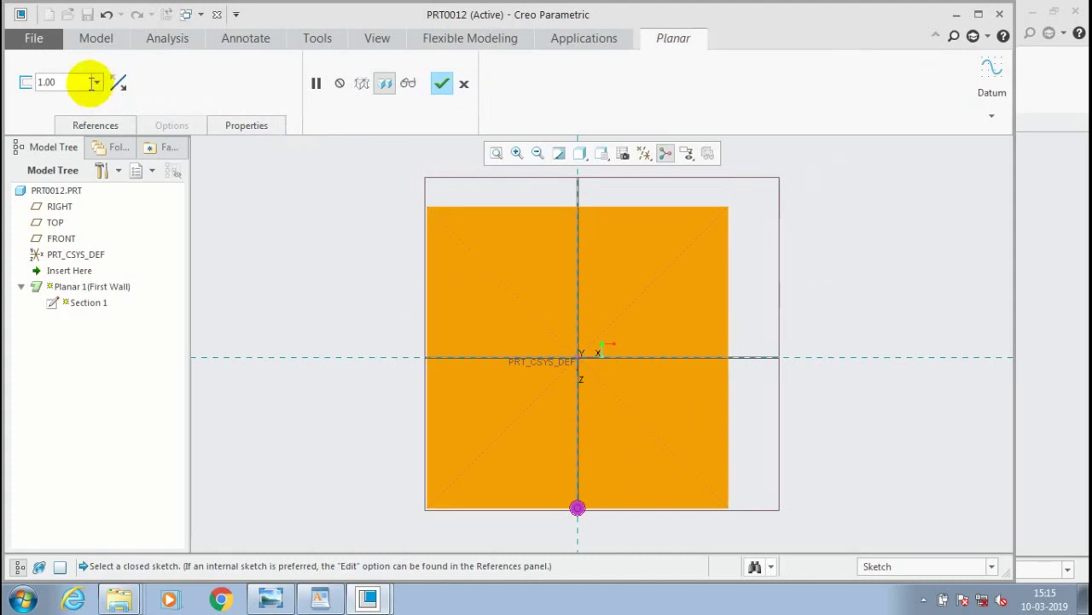
Step: Set the planar wall's thickness to 2.5 mm and create the wall
{"action": "double_click", "coordinate": [82, 83]}
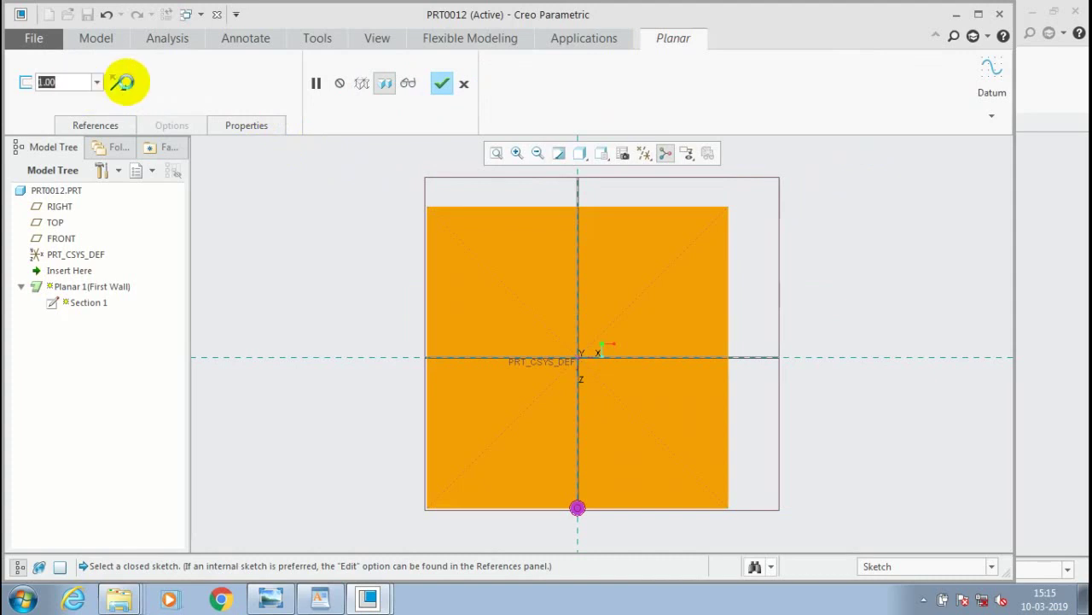
{"action": "type", "text": "2.5"}
{"action": "left_click", "coordinate": [441, 83]}
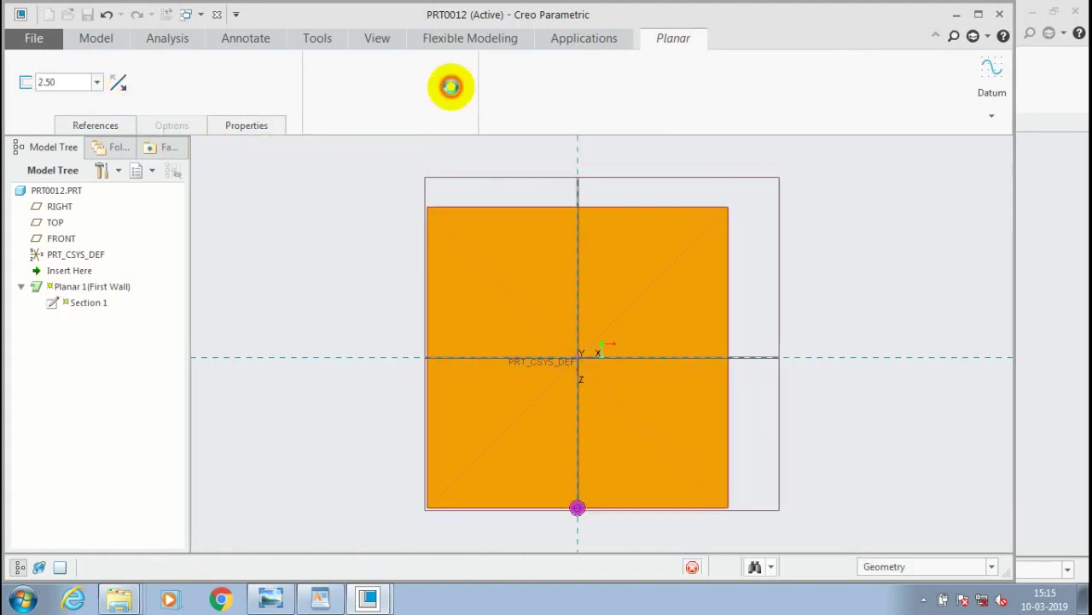
{"action": "left_click", "coordinate": [364, 250]}
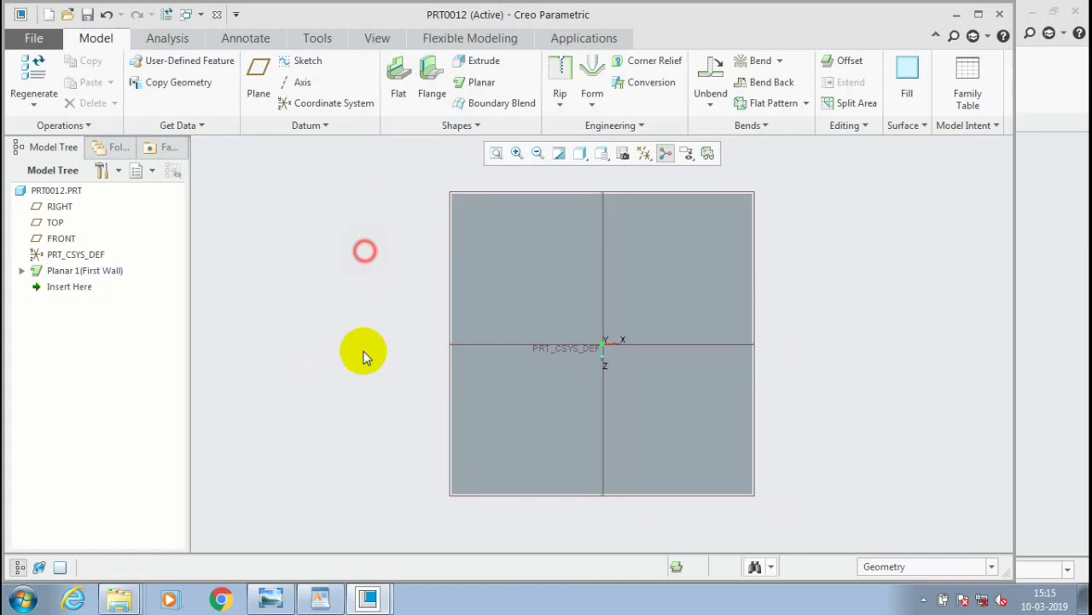
{"action": "middle_click_drag", "start_coordinate": [363, 357], "coordinate": [405, 375]}
{"action": "middle_click_drag", "start_coordinate": [392, 352], "coordinate": [427, 333]}
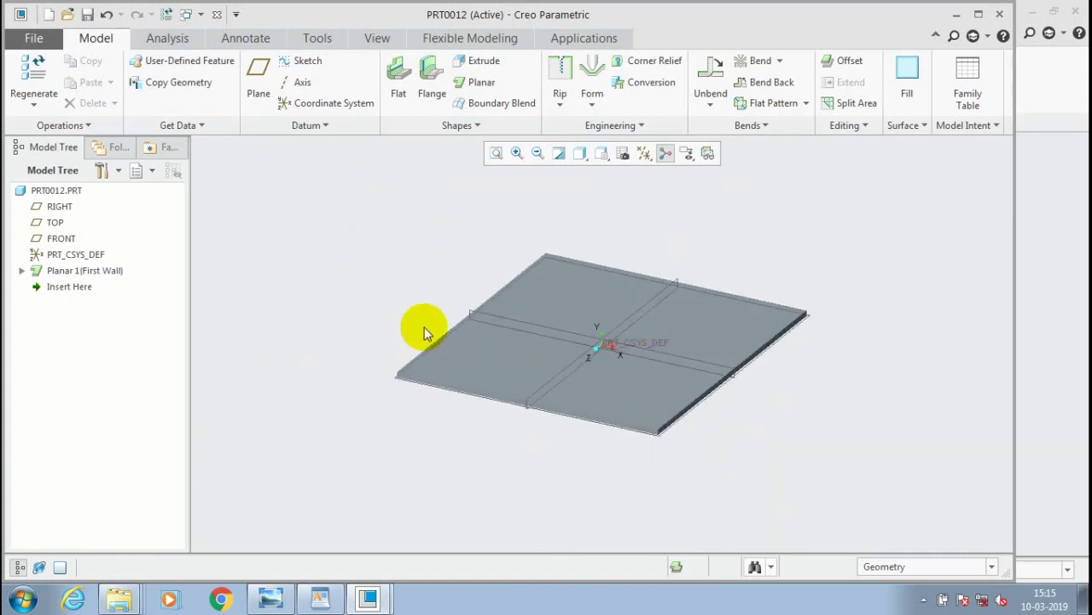
Step: Select the whole sheetmetal part and apply a copper-red metal appearance from the std-metals.dmt library
{"action": "left_click", "coordinate": [866, 217]}
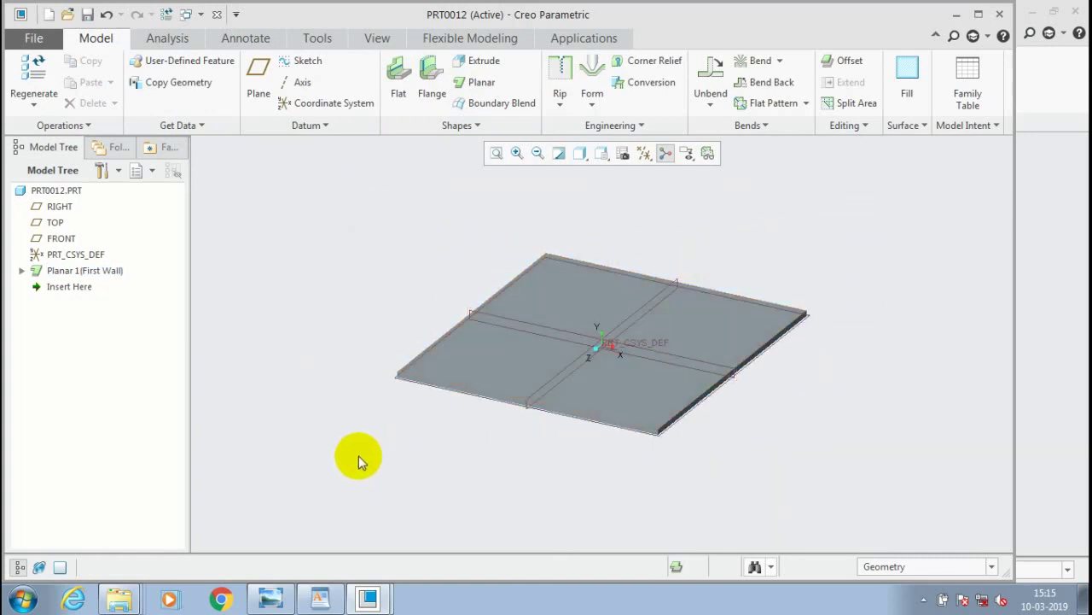
{"action": "key", "text": "ctrl+a"}
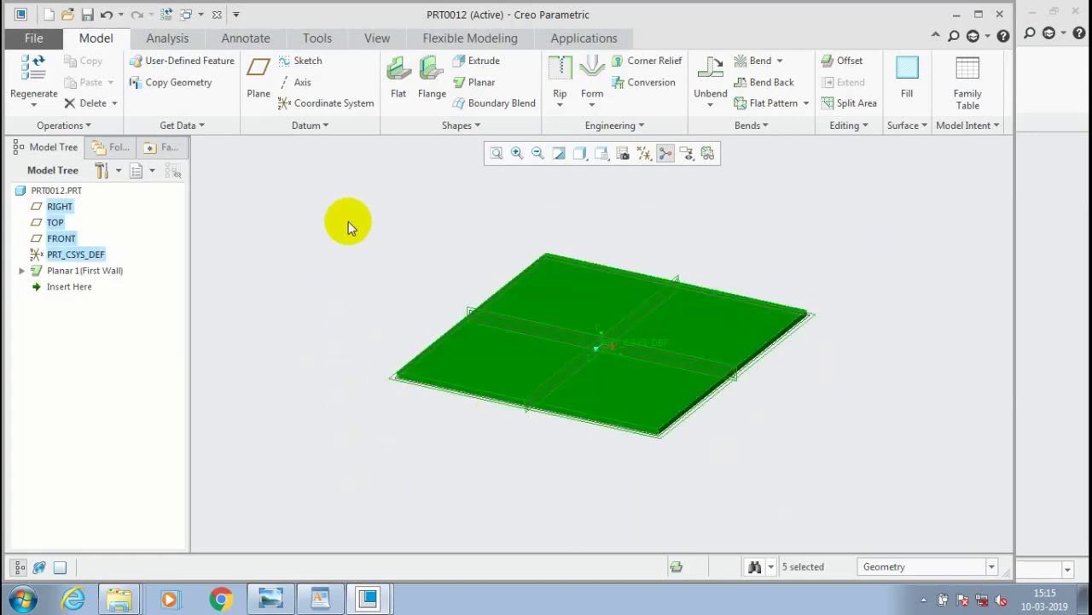
{"action": "left_click", "coordinate": [377, 38]}
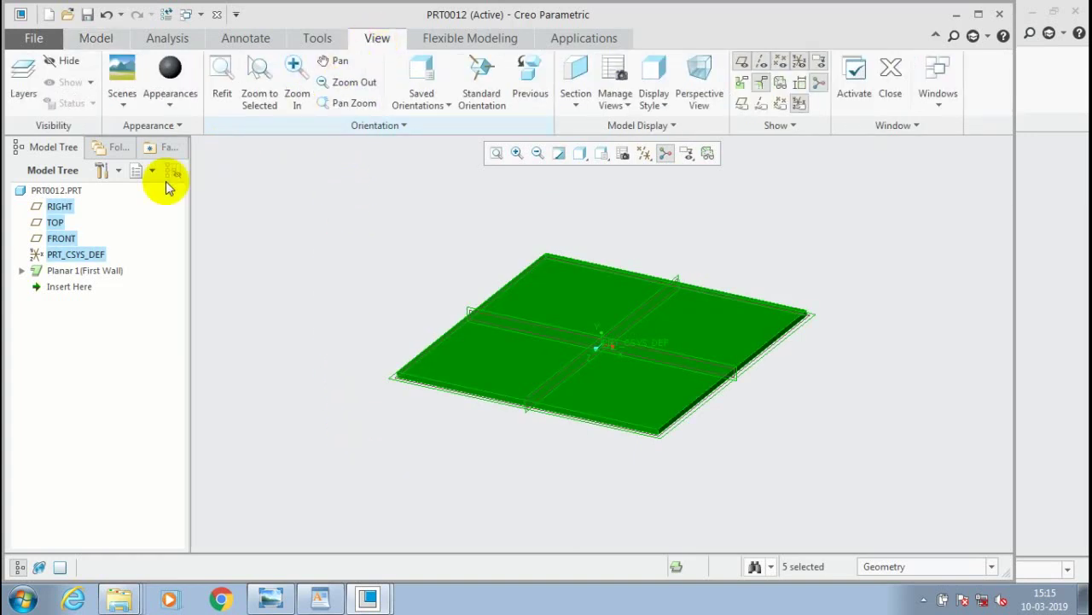
{"action": "left_click", "coordinate": [170, 86]}
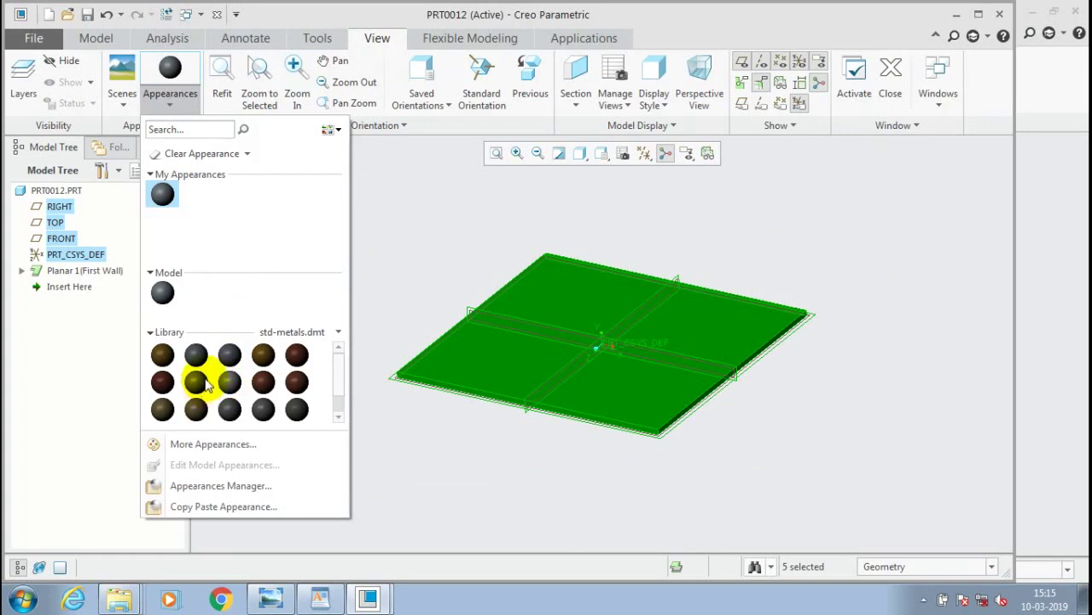
{"action": "middle_click", "coordinate": [806, 249]}
Step: Start a Punch Form feature and load formtool.prt from My Documents as its punch model
{"action": "left_click", "coordinate": [91, 40]}
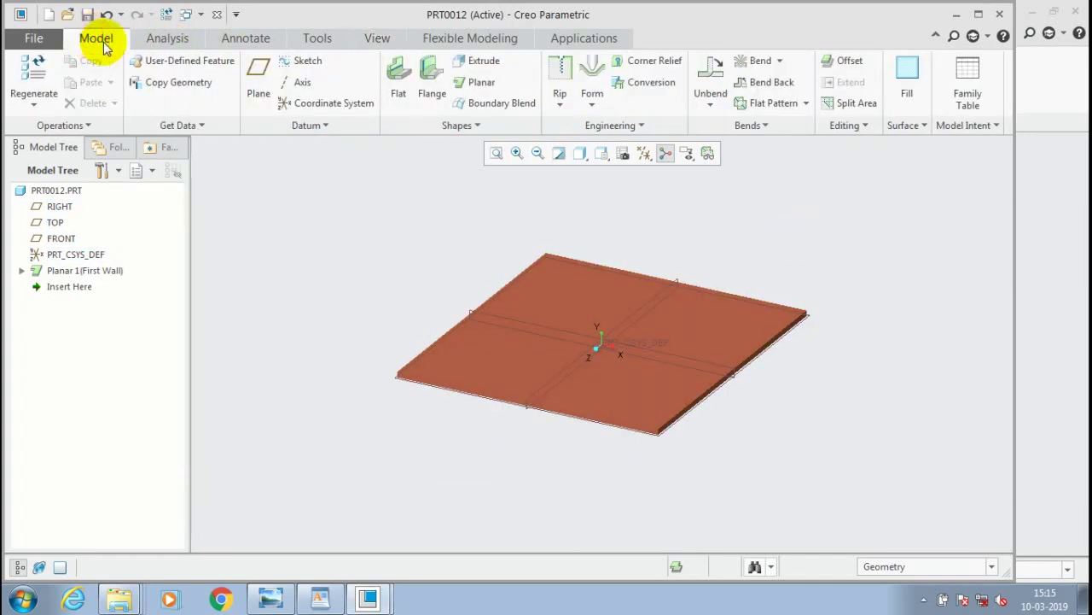
{"action": "left_click", "coordinate": [598, 105]}
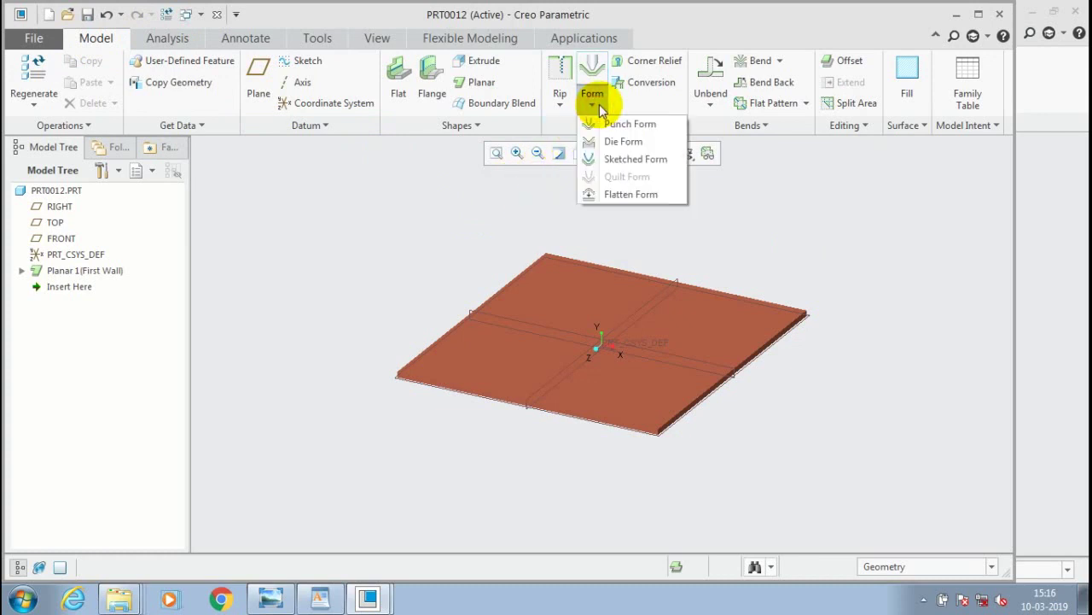
{"action": "left_click", "coordinate": [630, 123]}
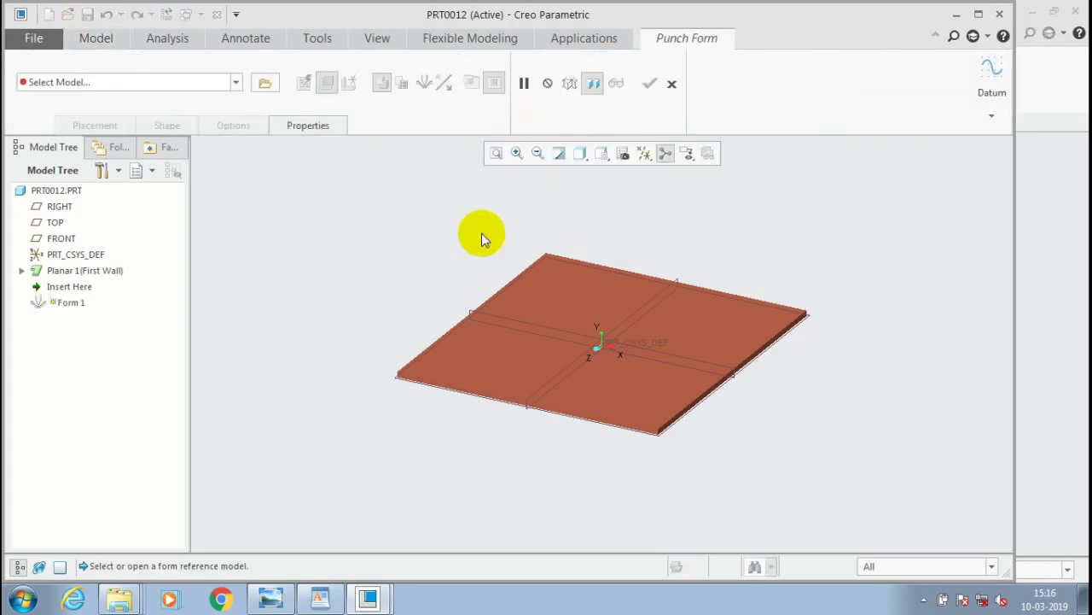
{"action": "left_click", "coordinate": [269, 82]}
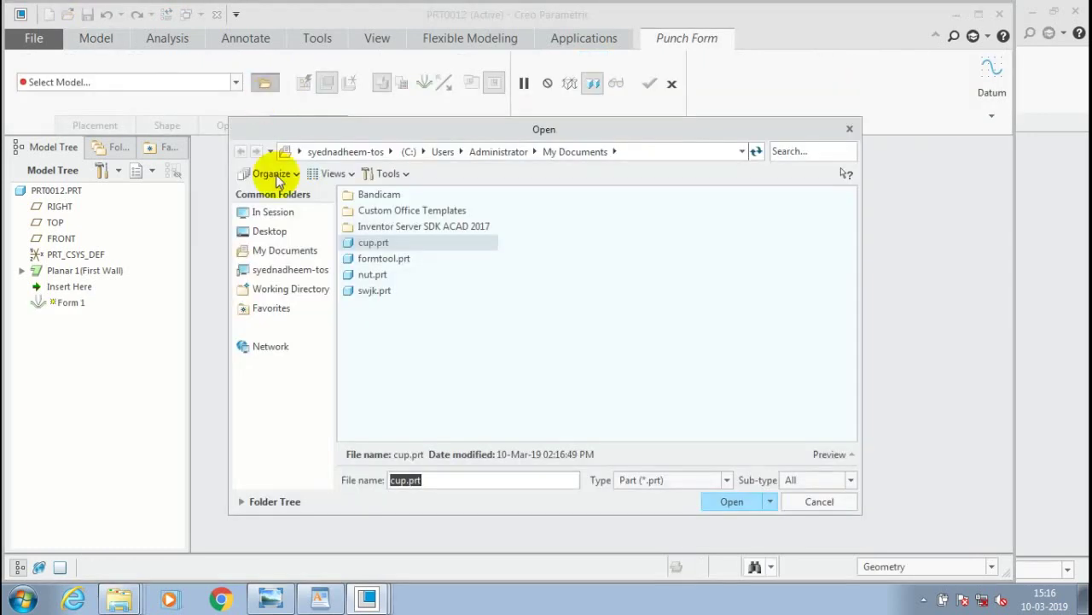
{"action": "left_click", "coordinate": [386, 259]}
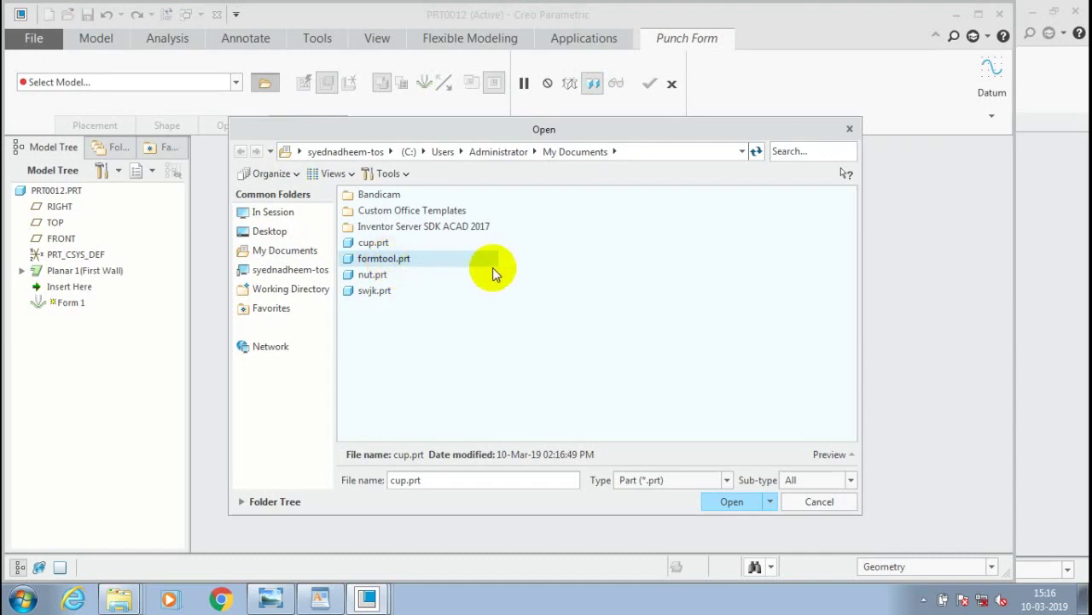
{"action": "left_click", "coordinate": [760, 505]}
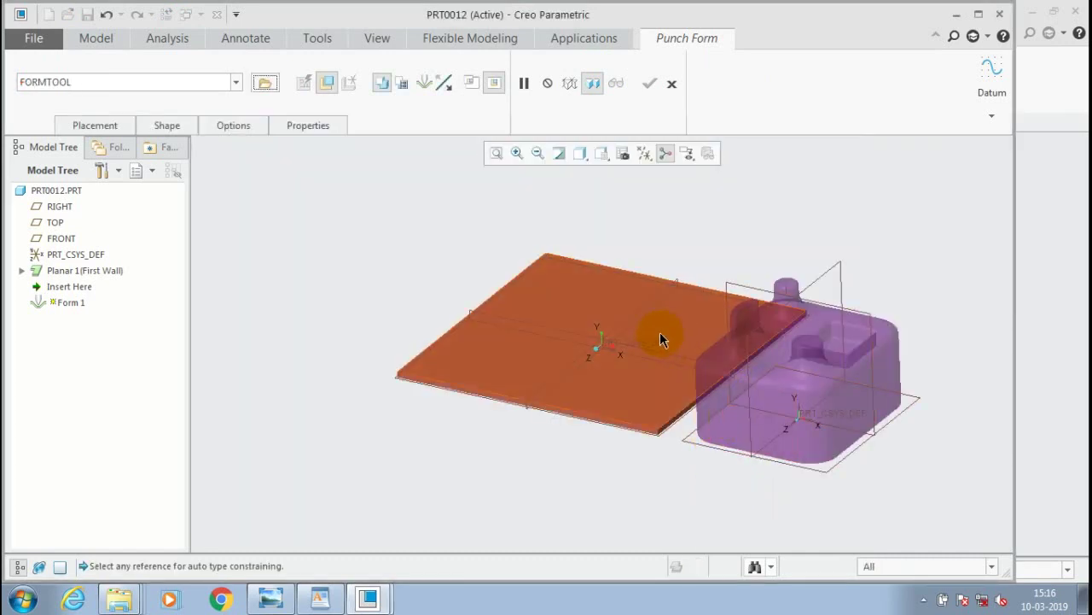
{"action": "left_click_drag", "start_coordinate": [660, 340], "coordinate": [668, 418]}
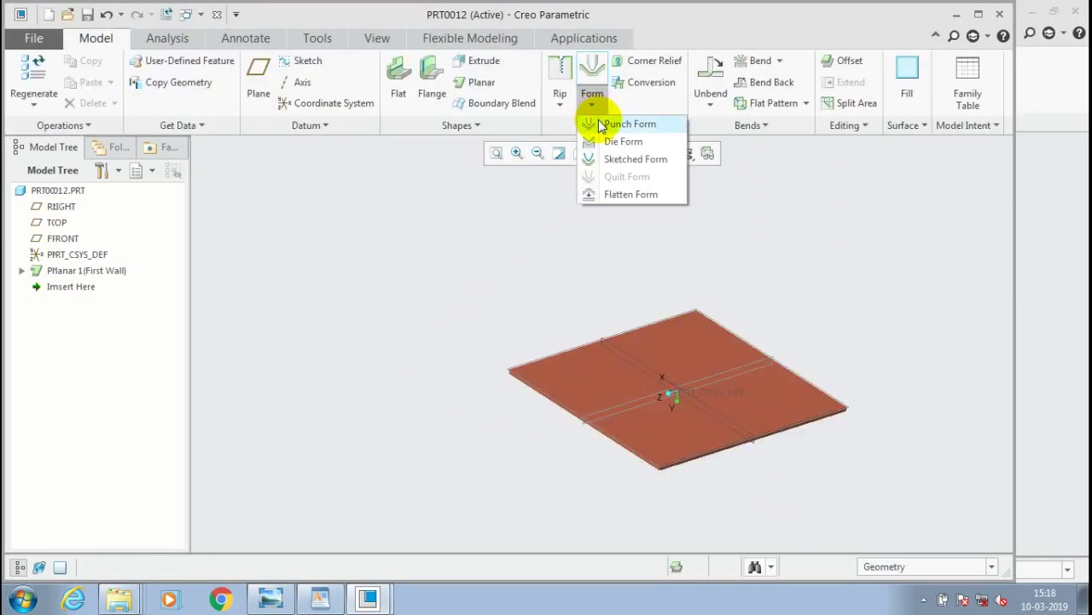
Step: Start a Punch Form with the FORMTOOL model and pair the tool's flat side face with the sheet's parallel edge face
{"action": "left_click", "coordinate": [604, 124]}
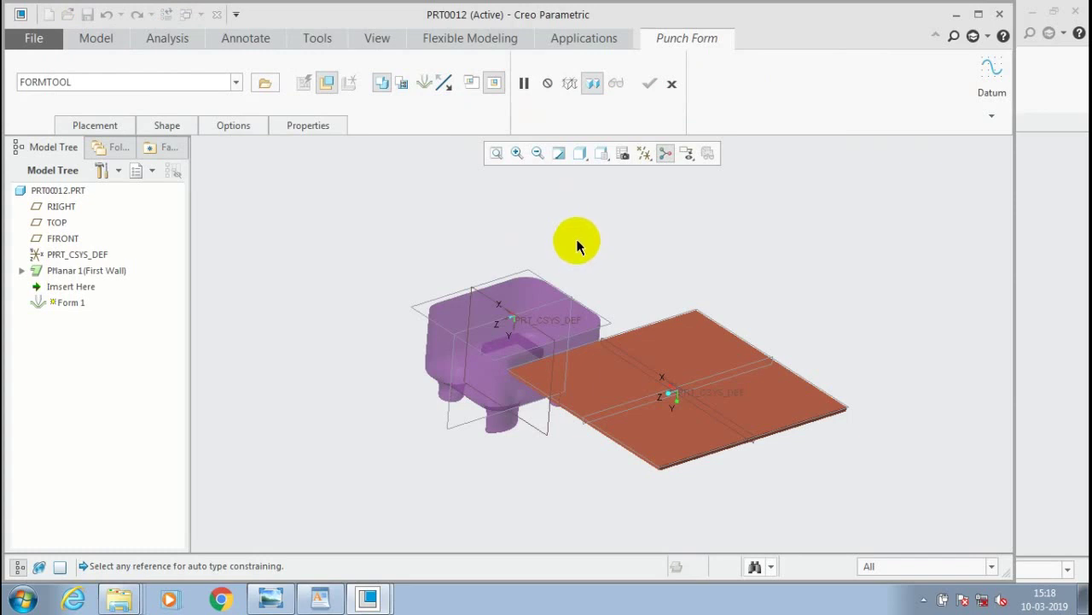
{"action": "middle_click_drag", "start_coordinate": [576, 246], "coordinate": [803, 408]}
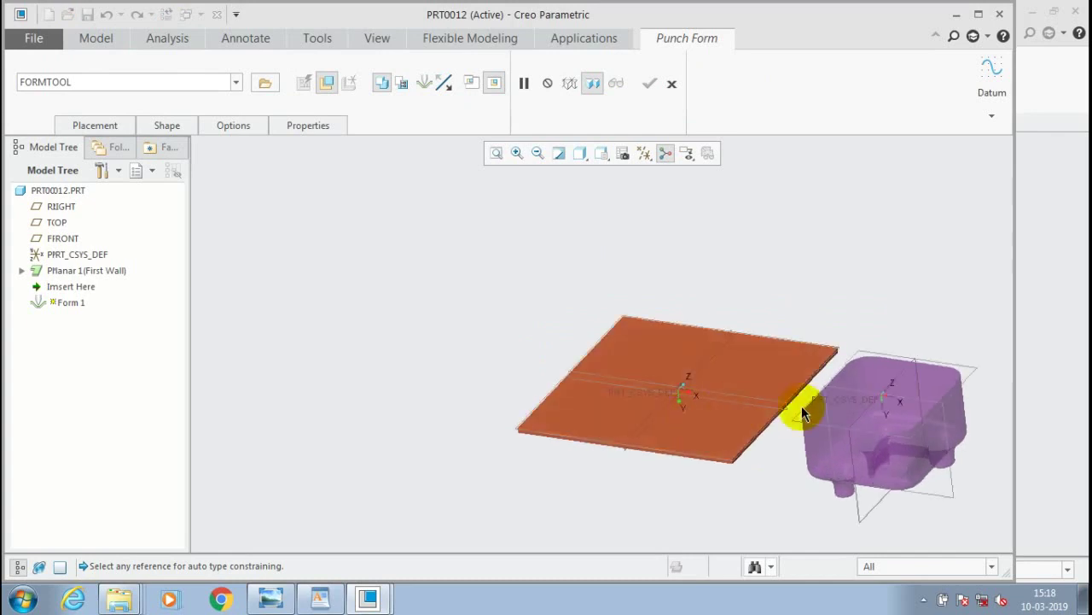
{"action": "left_click", "coordinate": [496, 155]}
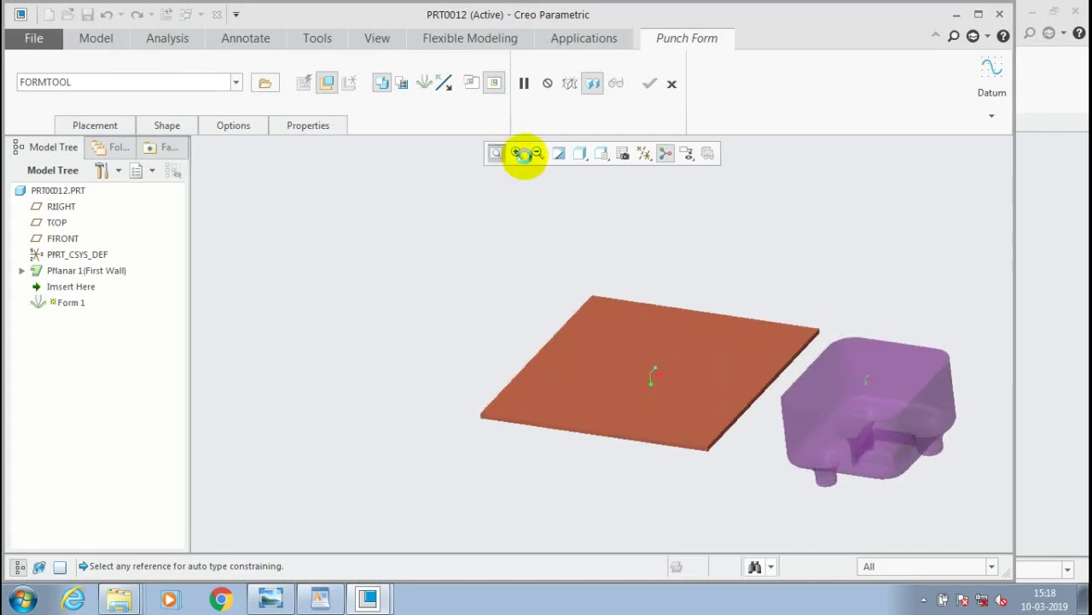
{"action": "left_click", "coordinate": [914, 357]}
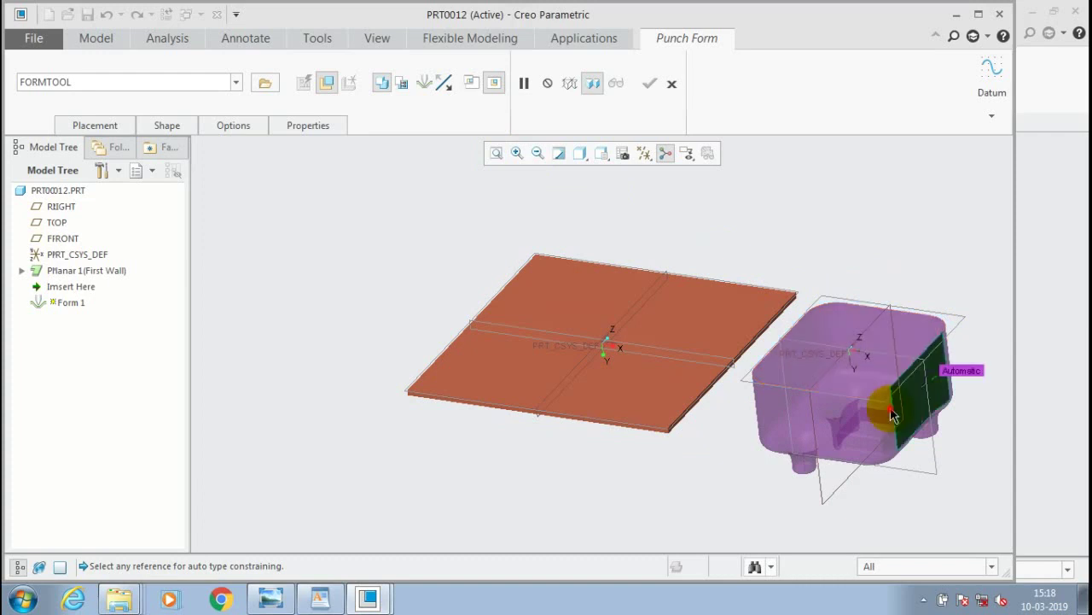
{"action": "scroll", "coordinate": [723, 388], "scroll_direction": "up", "scroll_amount": 5}
{"action": "scroll", "coordinate": [719, 393], "scroll_direction": "up", "scroll_amount": 2}
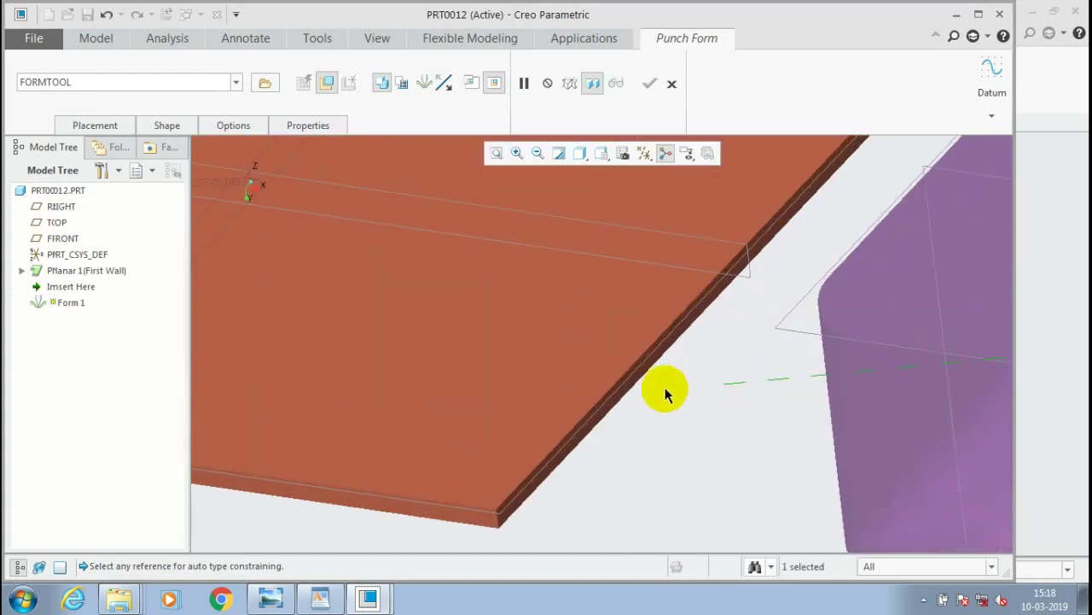
{"action": "scroll", "coordinate": [658, 395], "scroll_direction": "up", "scroll_amount": 1}
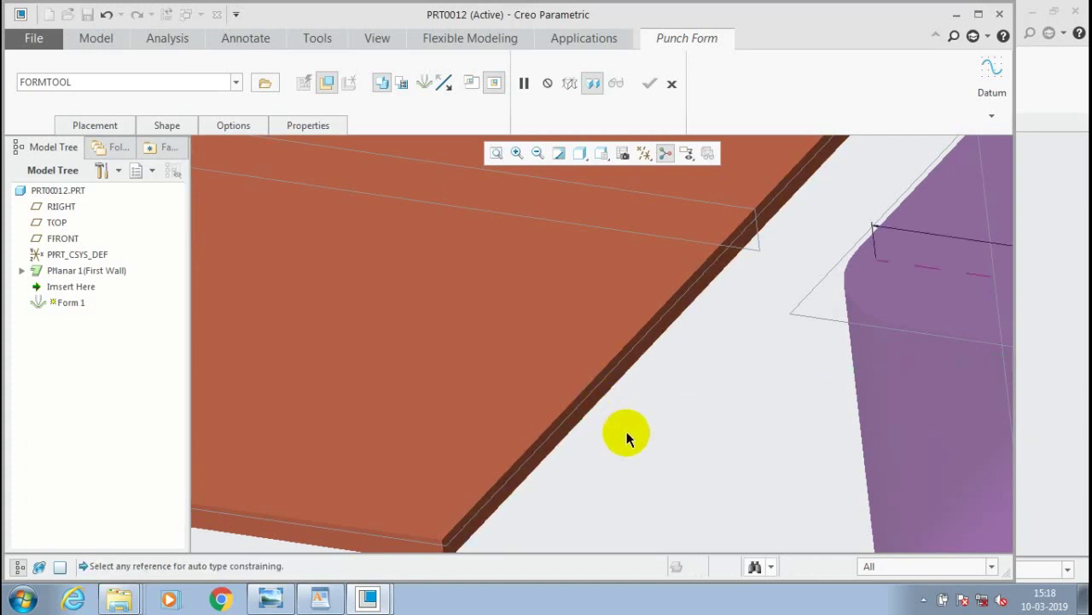
{"action": "scroll", "coordinate": [646, 403], "scroll_direction": "down", "scroll_amount": 5}
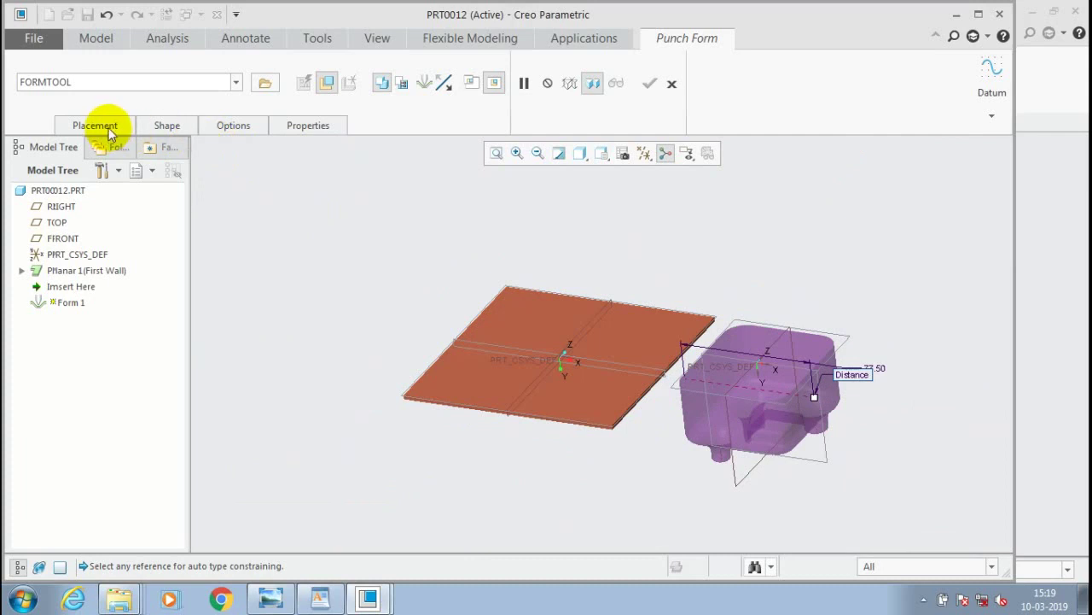
Step: Set the first Distance constraint's offset to -45 mm so the tool shifts inward over the sheet
{"action": "left_click", "coordinate": [109, 132]}
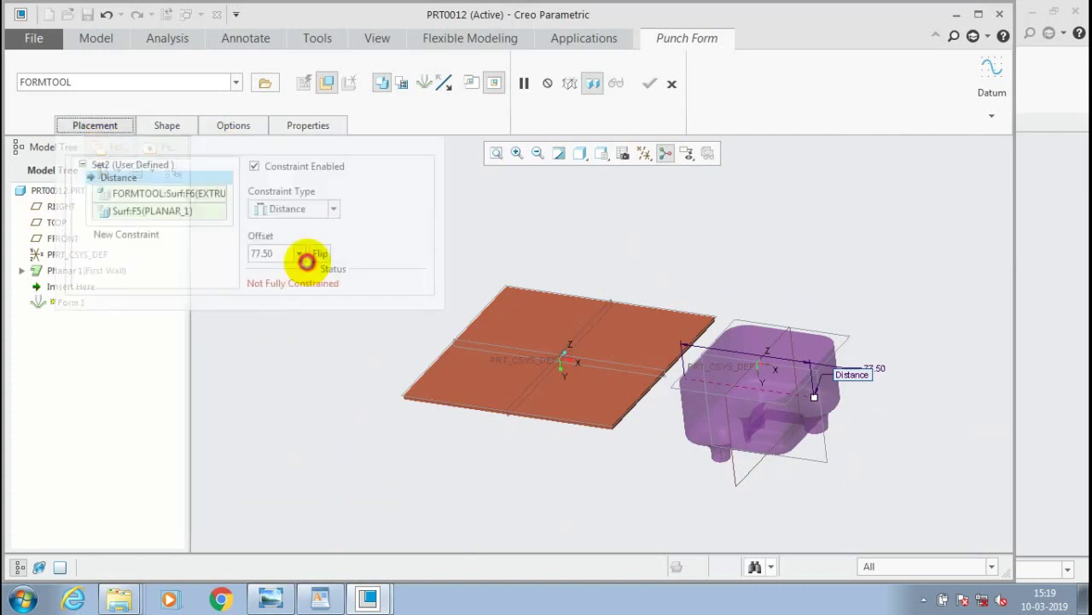
{"action": "double_click", "coordinate": [271, 253]}
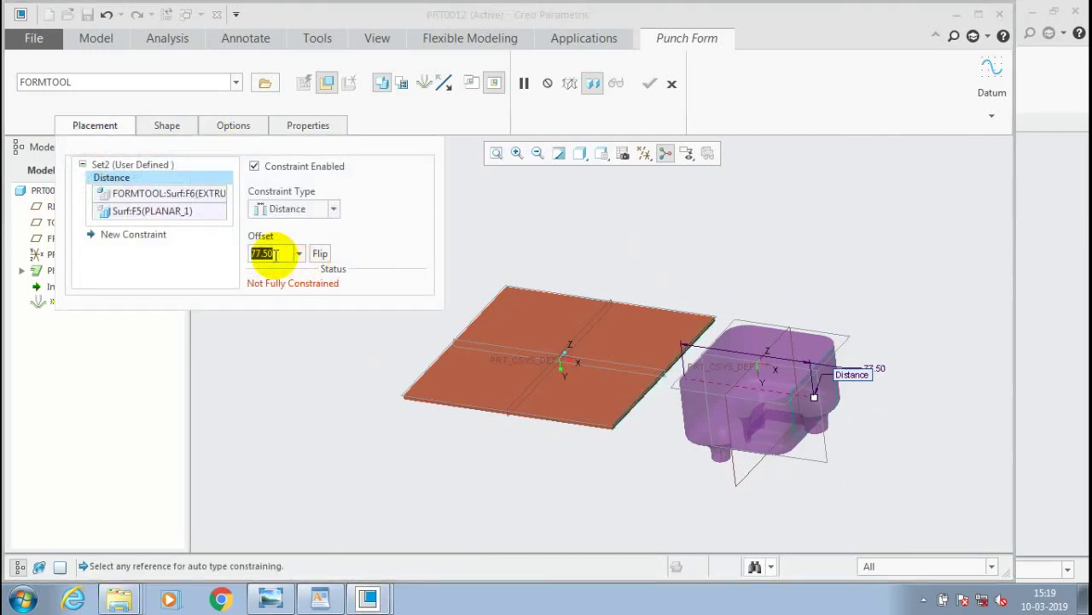
{"action": "type", "text": "45"}
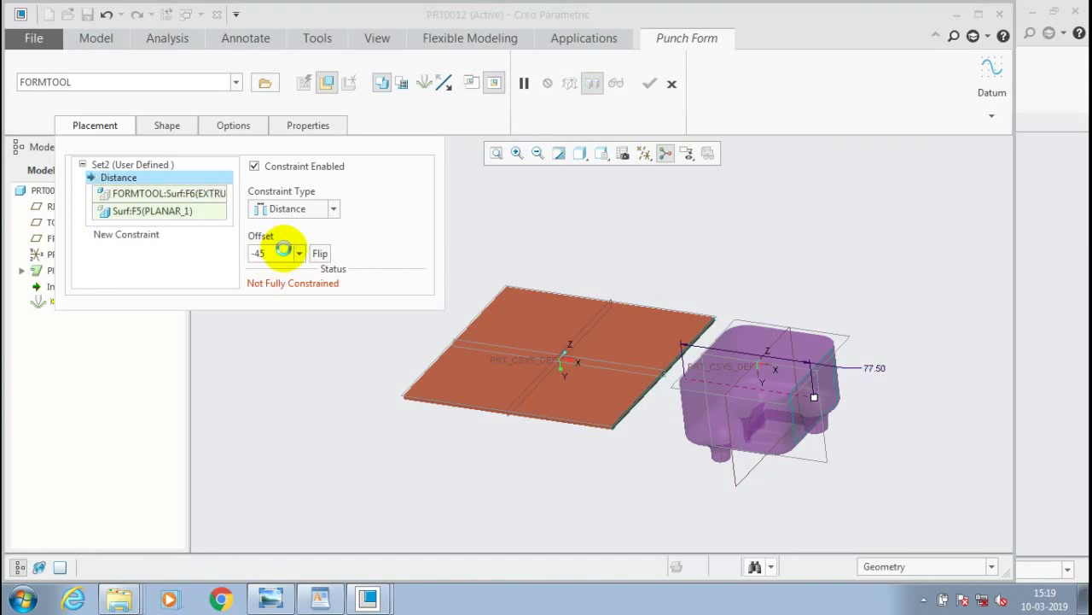
{"action": "key", "text": "Return"}
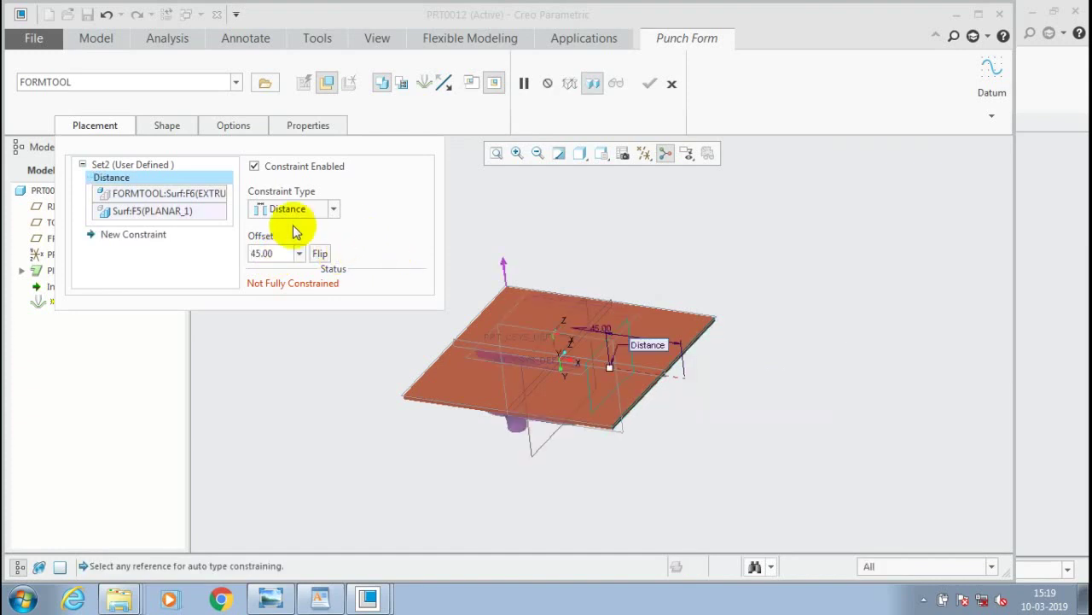
Step: Add a second placement constraint pairing the tool's adjacent flat side face with the sheet's corresponding edge face
{"action": "left_click", "coordinate": [150, 235]}
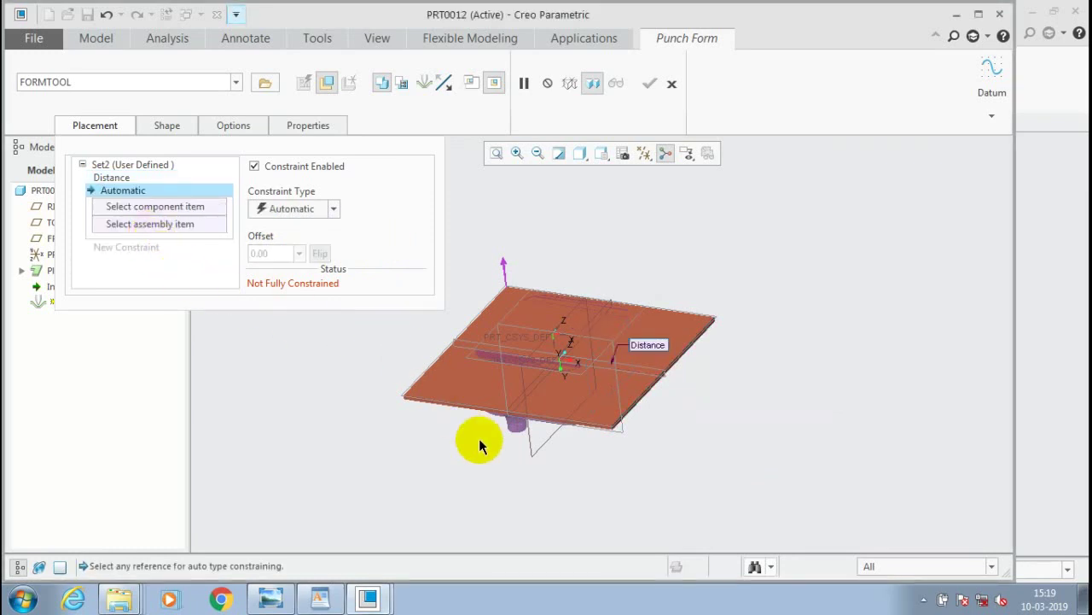
{"action": "middle_click_drag", "start_coordinate": [479, 444], "coordinate": [513, 388]}
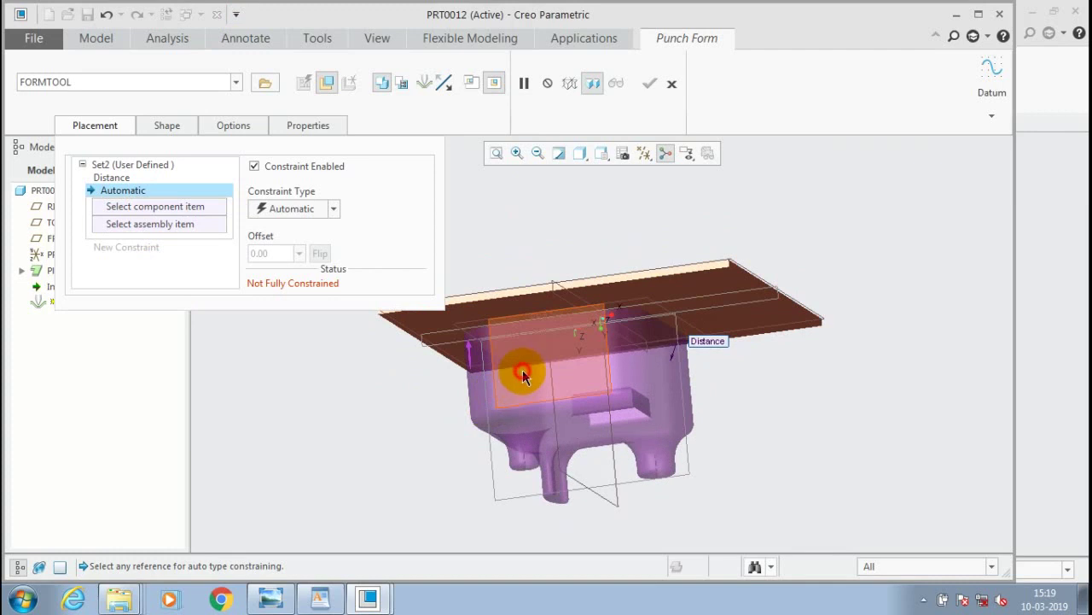
{"action": "left_click", "coordinate": [524, 375]}
{"action": "scroll", "coordinate": [529, 302], "scroll_direction": "down", "scroll_amount": 2}
{"action": "scroll", "coordinate": [625, 426], "scroll_direction": "up", "scroll_amount": 2}
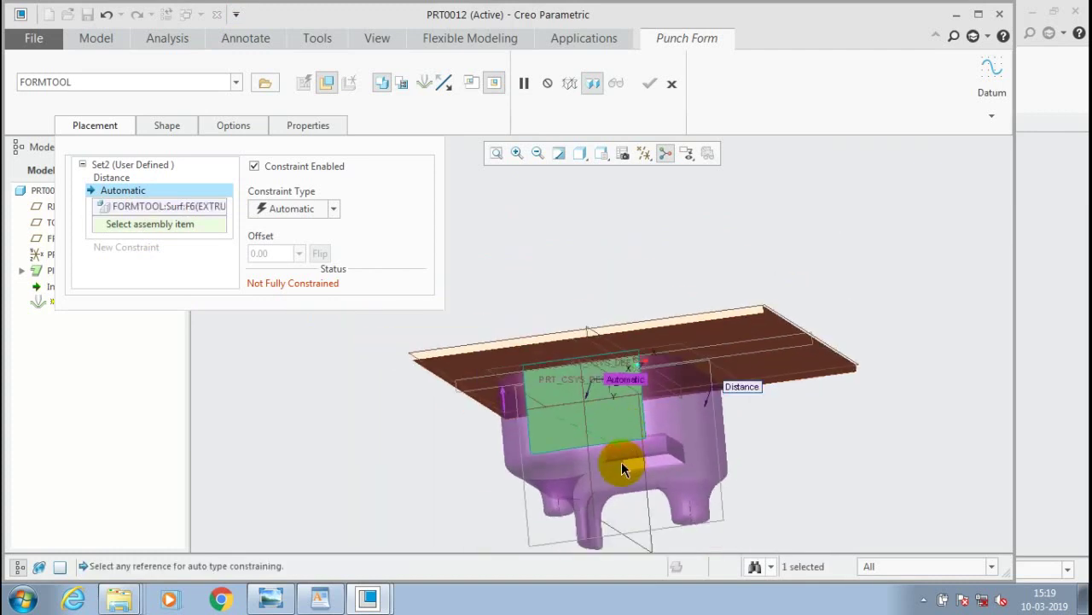
{"action": "middle_click_drag", "start_coordinate": [623, 466], "coordinate": [588, 488]}
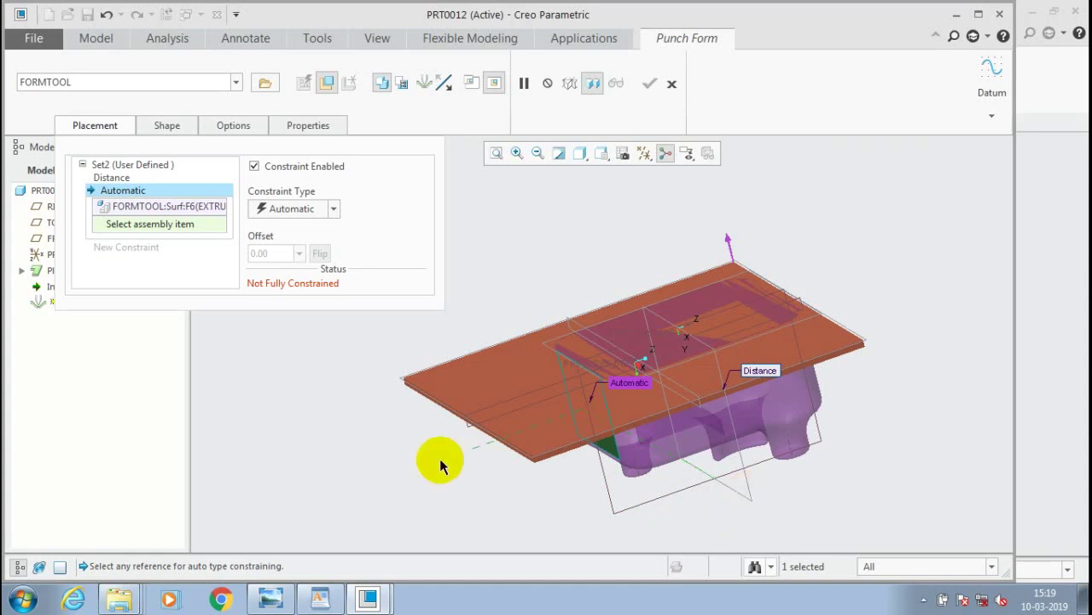
{"action": "scroll", "coordinate": [437, 439], "scroll_direction": "down", "scroll_amount": 5}
{"action": "middle_click_drag", "start_coordinate": [661, 464], "coordinate": [612, 448]}
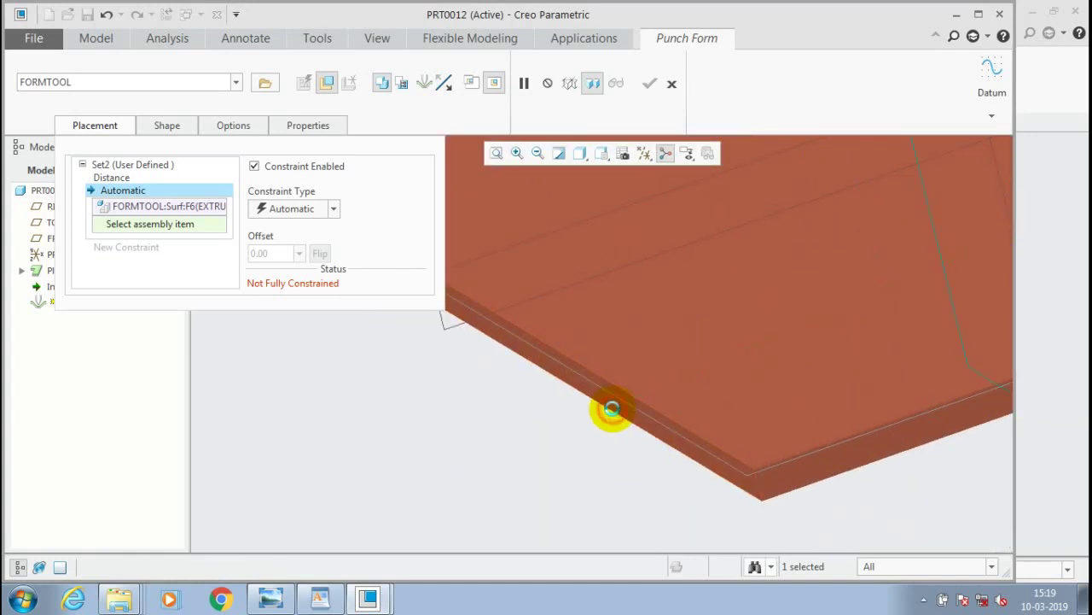
{"action": "left_click", "coordinate": [609, 410]}
{"action": "scroll", "coordinate": [550, 455], "scroll_direction": "up", "scroll_amount": 5}
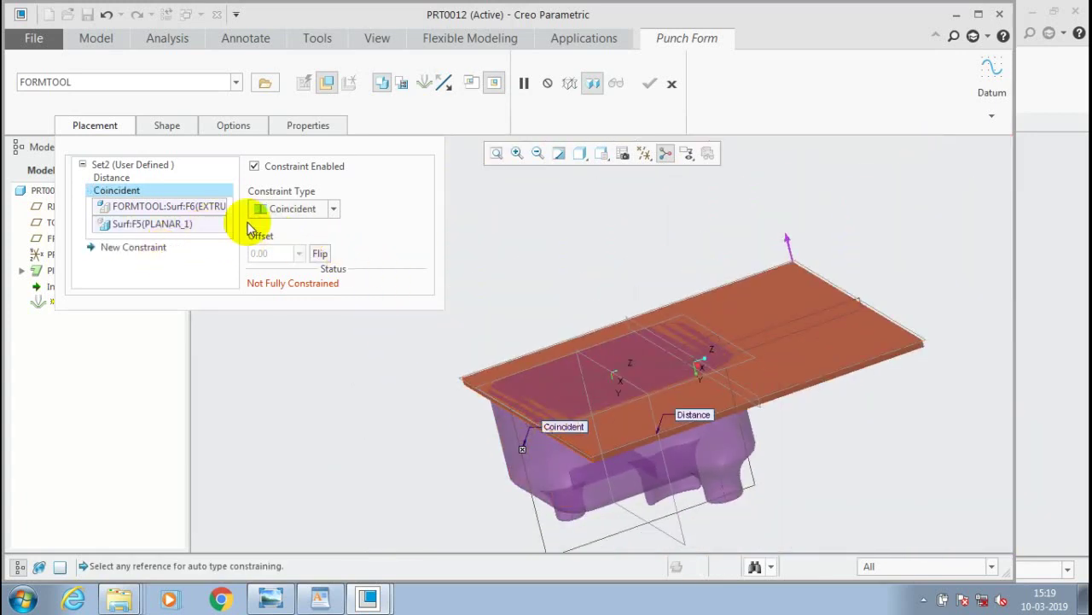
Step: Change the second constraint's type to Distance with an offset of 25 mm
{"action": "left_click", "coordinate": [332, 209]}
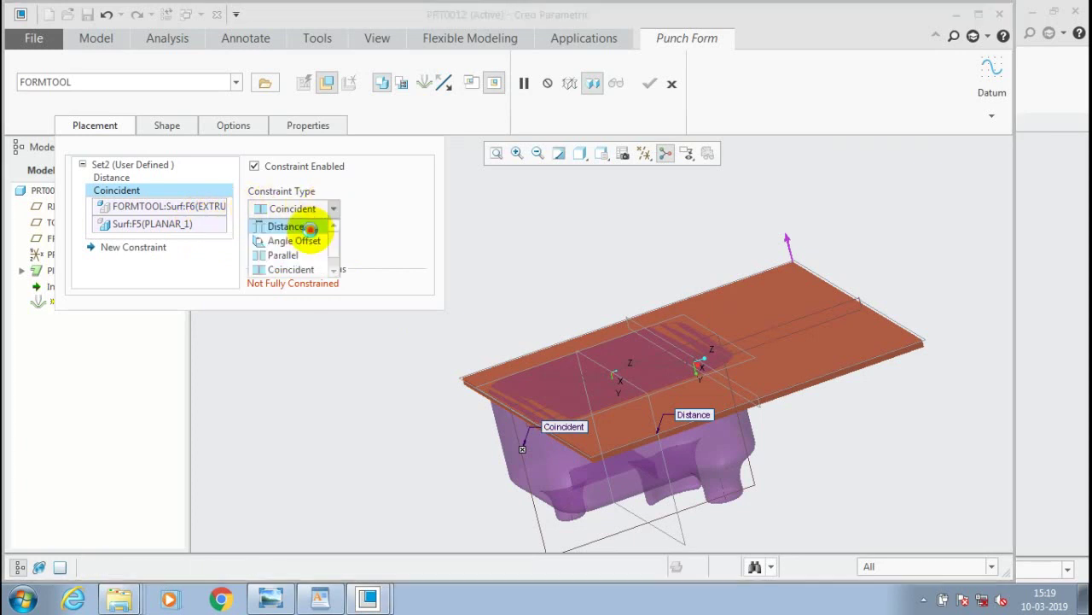
{"action": "left_click", "coordinate": [290, 222]}
{"action": "left_click", "coordinate": [286, 252]}
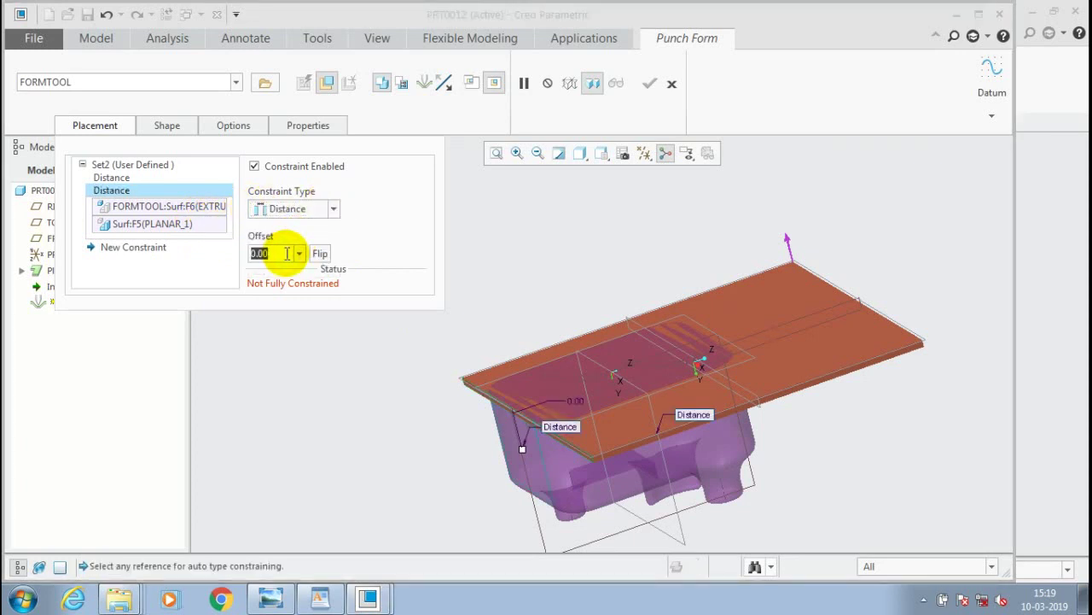
{"action": "type", "text": "25"}
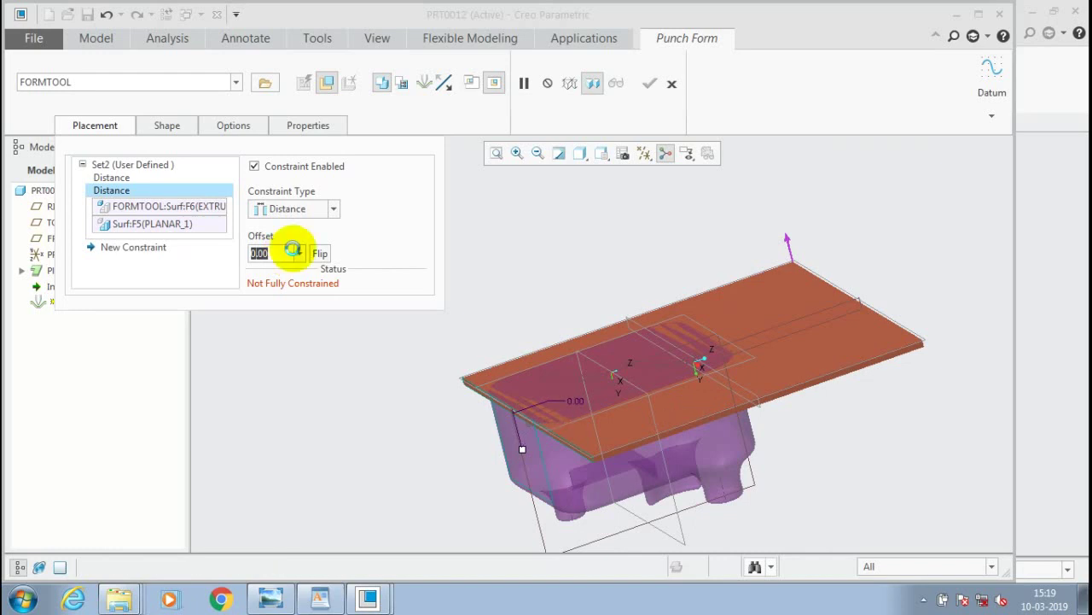
{"action": "key", "text": "Return"}
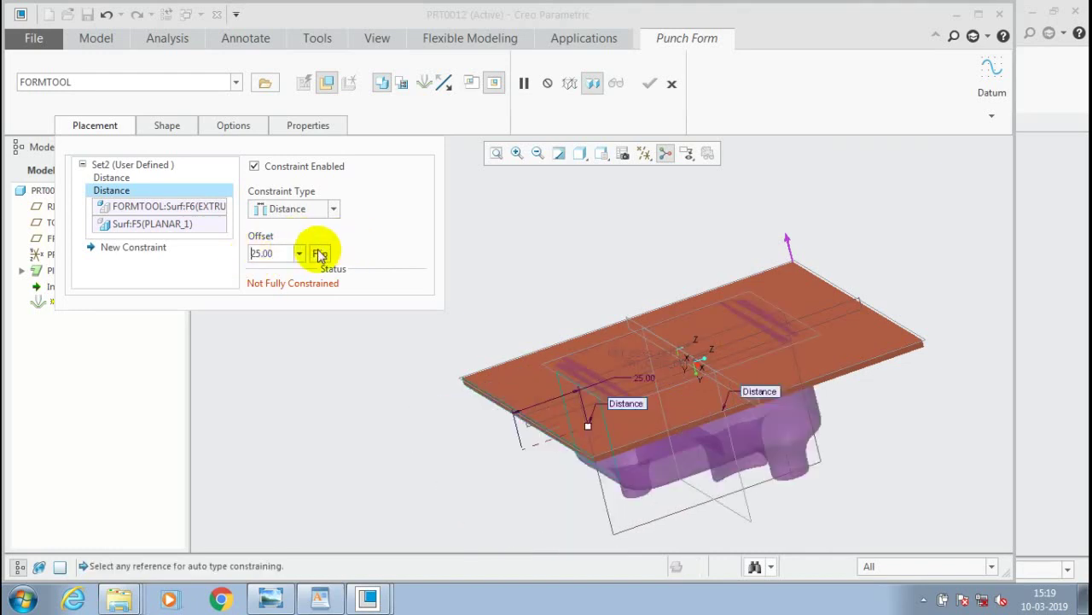
Step: Add a third constraint making the tool's rectangular extruded face Coincident with the sheet's broad face, and accept the punch feature
{"action": "left_click", "coordinate": [147, 248]}
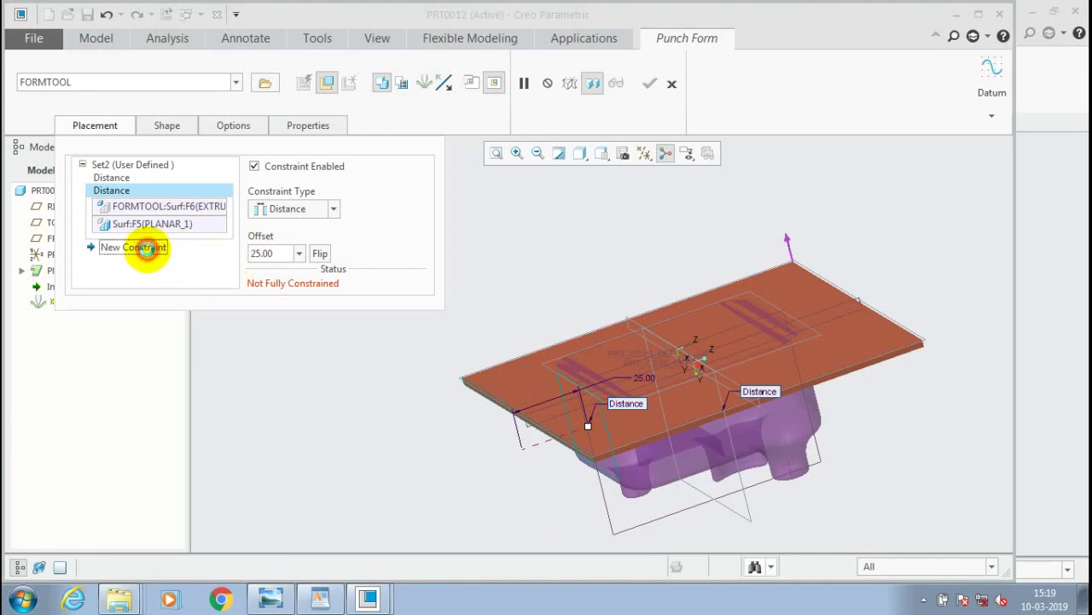
{"action": "middle_click_drag", "start_coordinate": [631, 256], "coordinate": [654, 359]}
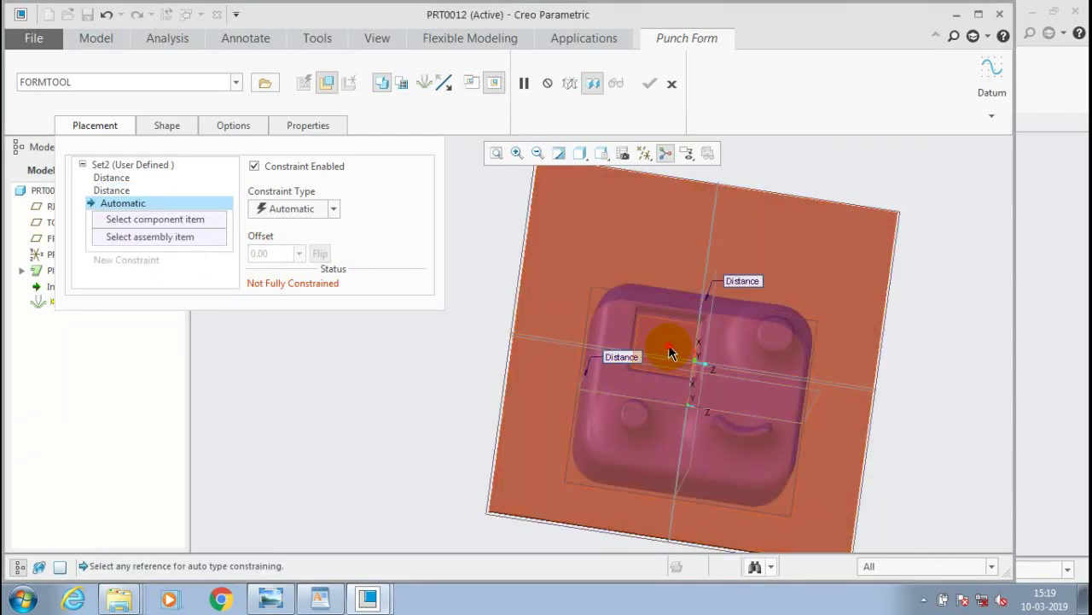
{"action": "left_click", "coordinate": [664, 259]}
{"action": "middle_click_drag", "start_coordinate": [664, 258], "coordinate": [720, 285]}
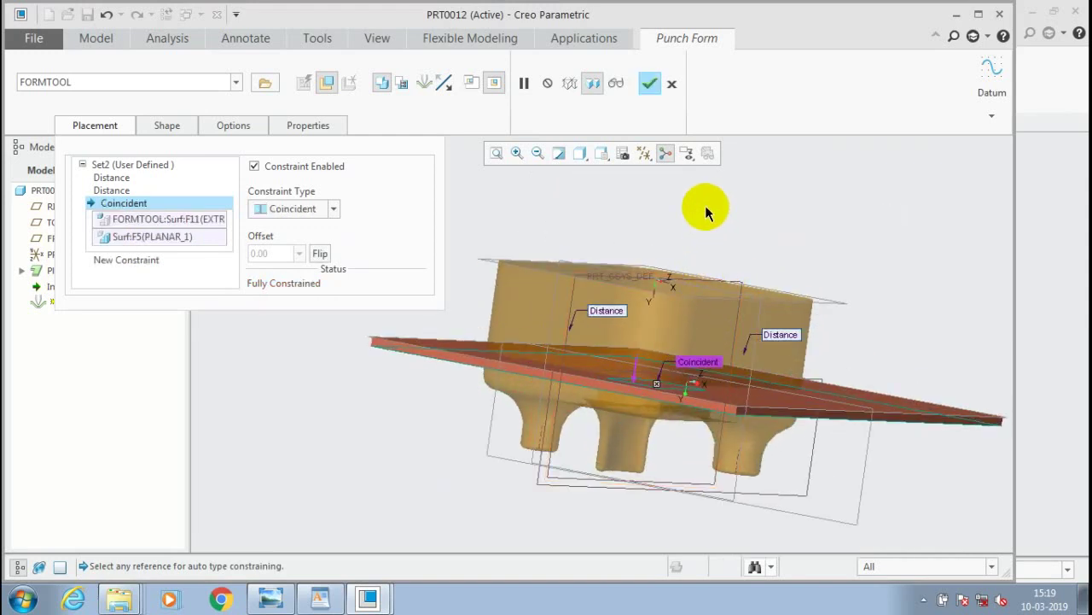
{"action": "left_click", "coordinate": [650, 82]}
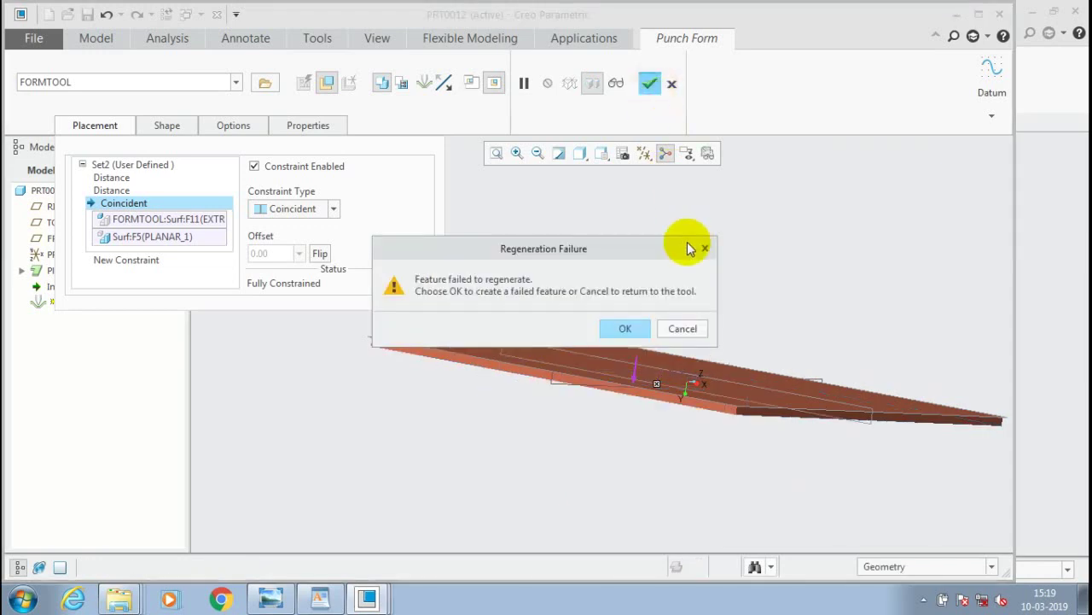
{"action": "left_click", "coordinate": [627, 322]}
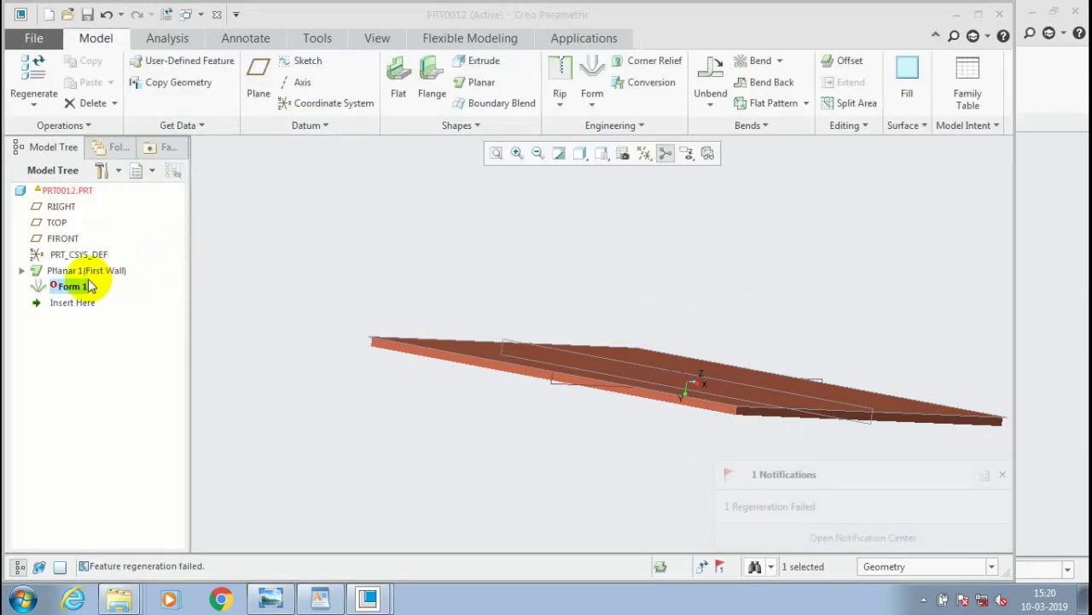
Step: Reopen the Form 1 definition and try to rebuild the punch with its existing placement
{"action": "right_click", "coordinate": [81, 288]}
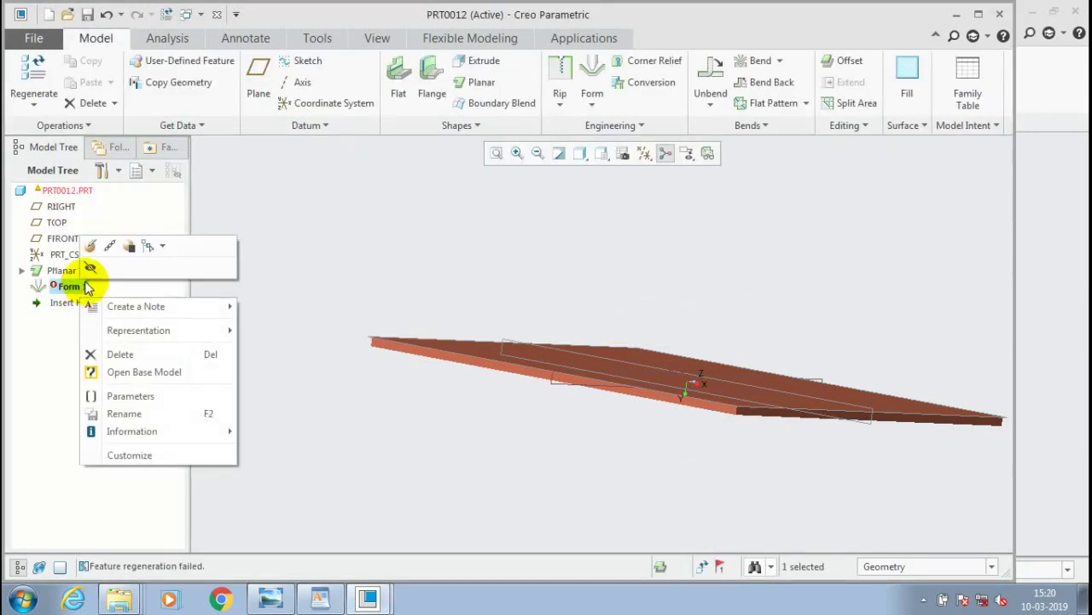
{"action": "left_click", "coordinate": [90, 246]}
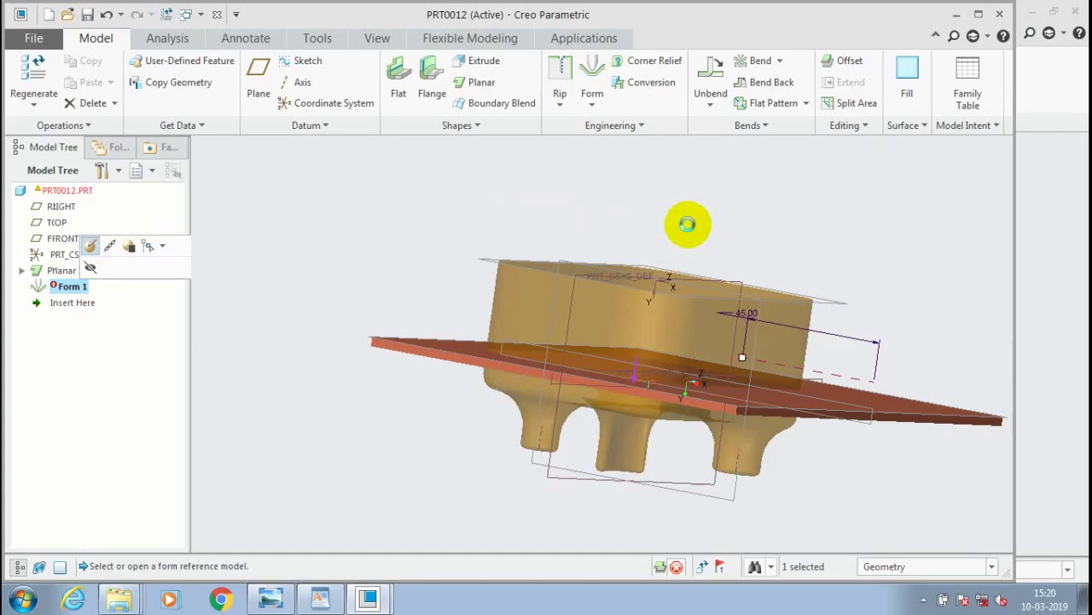
{"action": "middle_click_drag", "start_coordinate": [687, 224], "coordinate": [651, 90]}
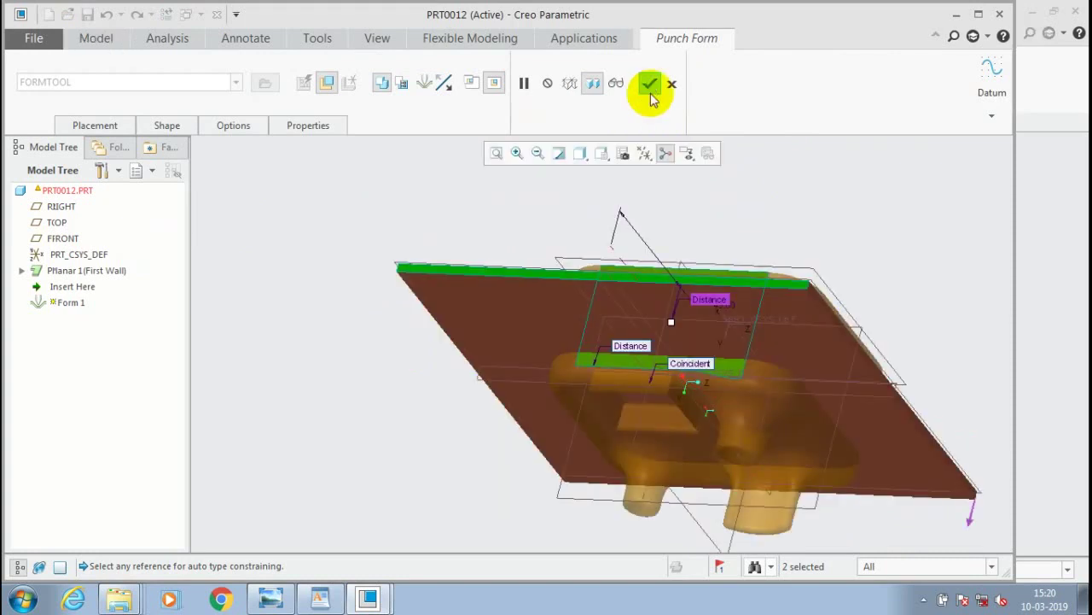
{"action": "left_click", "coordinate": [650, 86]}
{"action": "left_click", "coordinate": [629, 328]}
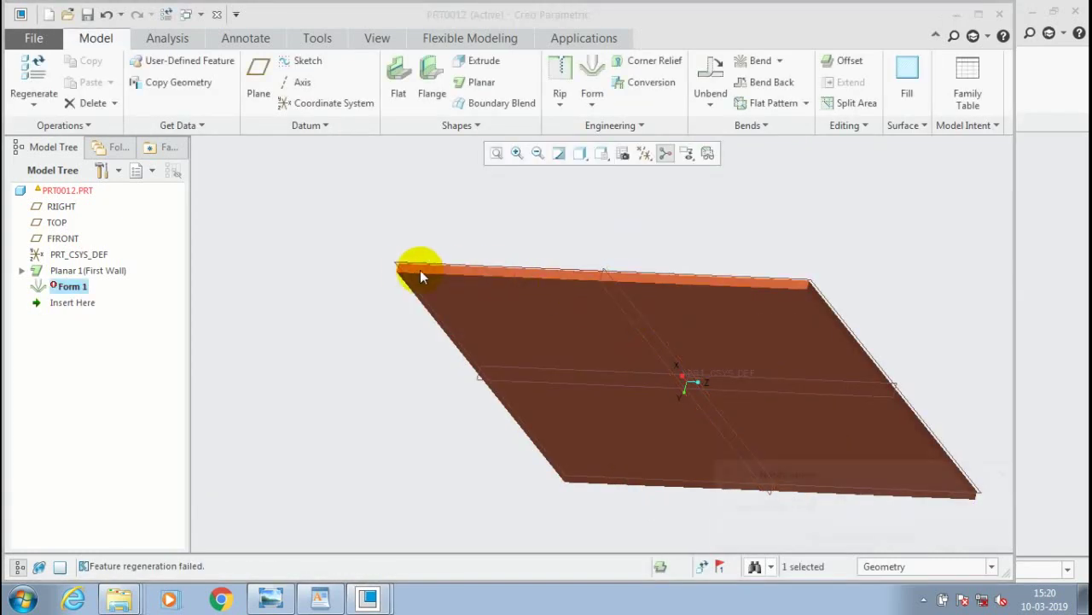
Step: Redefine the first planar wall with a sheet thickness of 1 and accept the change
{"action": "middle_click_drag", "start_coordinate": [419, 264], "coordinate": [125, 264]}
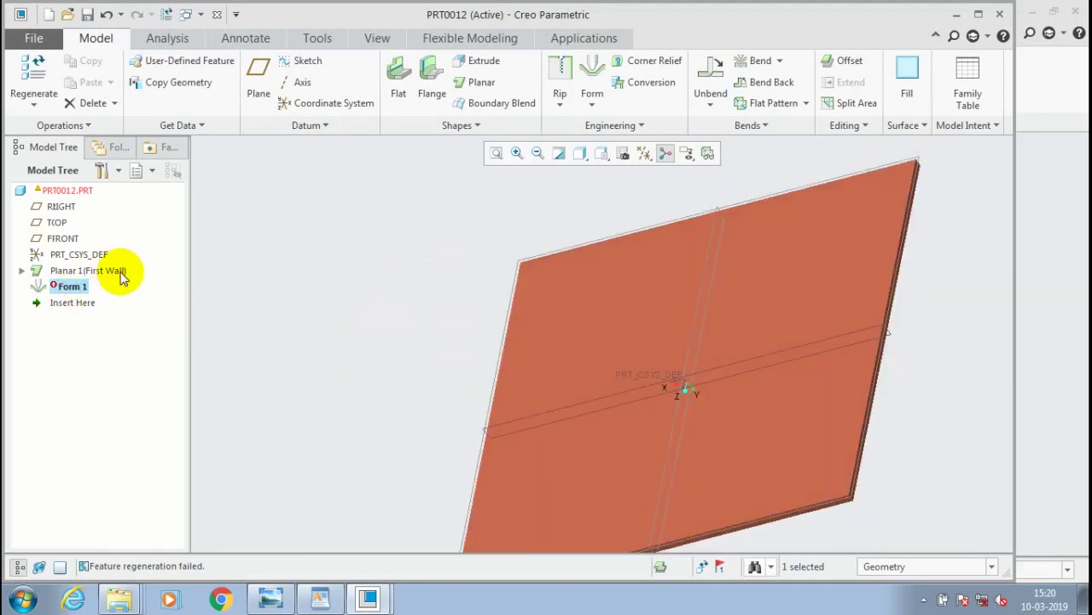
{"action": "left_click", "coordinate": [122, 277]}
{"action": "right_click", "coordinate": [119, 271]}
{"action": "key", "text": "Escape"}
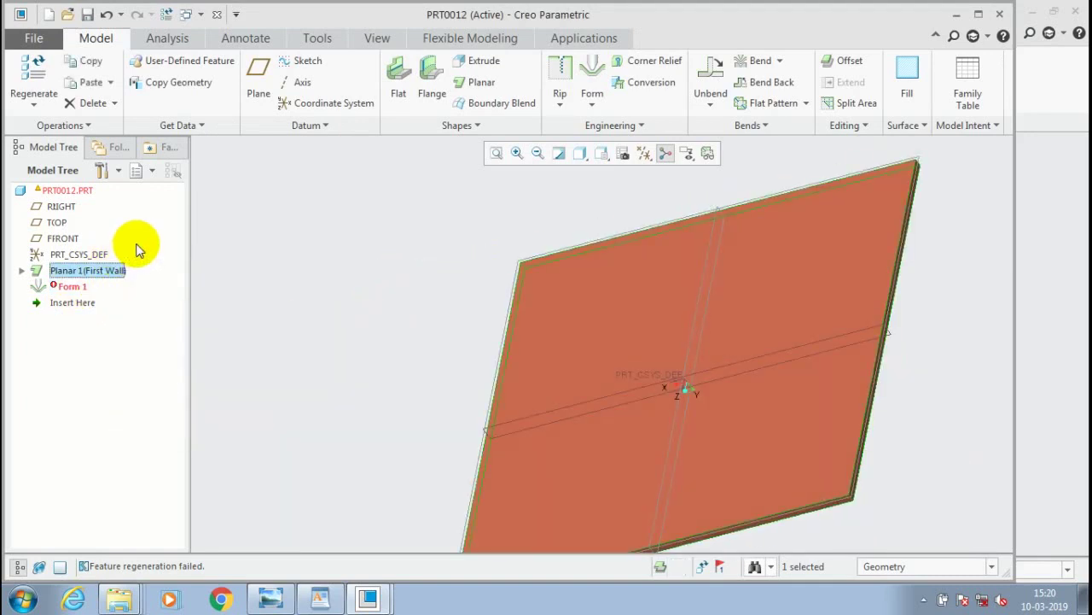
{"action": "left_click", "coordinate": [97, 272]}
{"action": "right_click", "coordinate": [96, 271]}
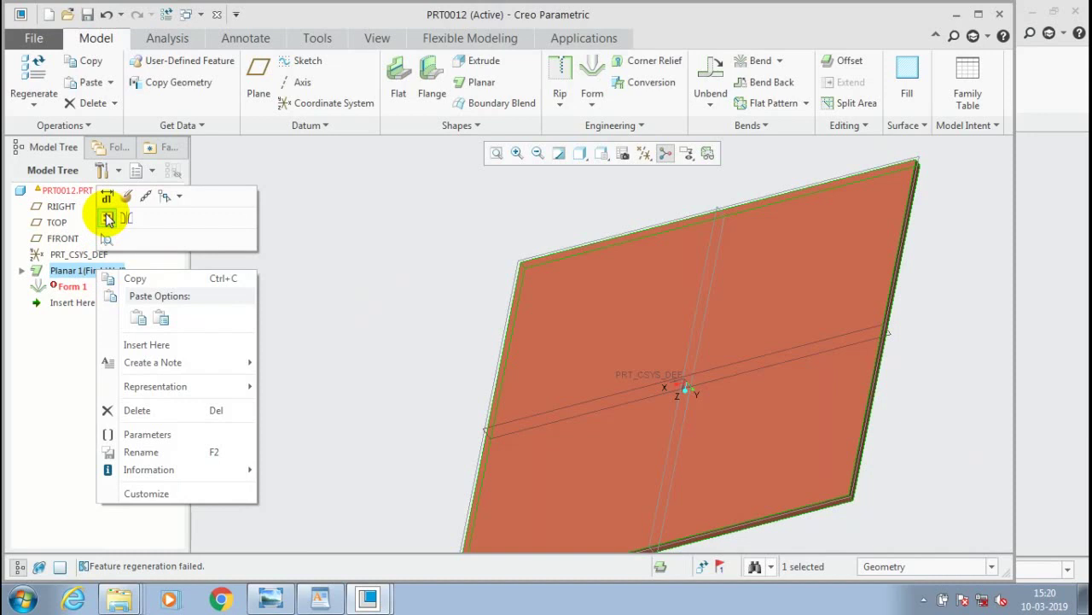
{"action": "left_click", "coordinate": [289, 236]}
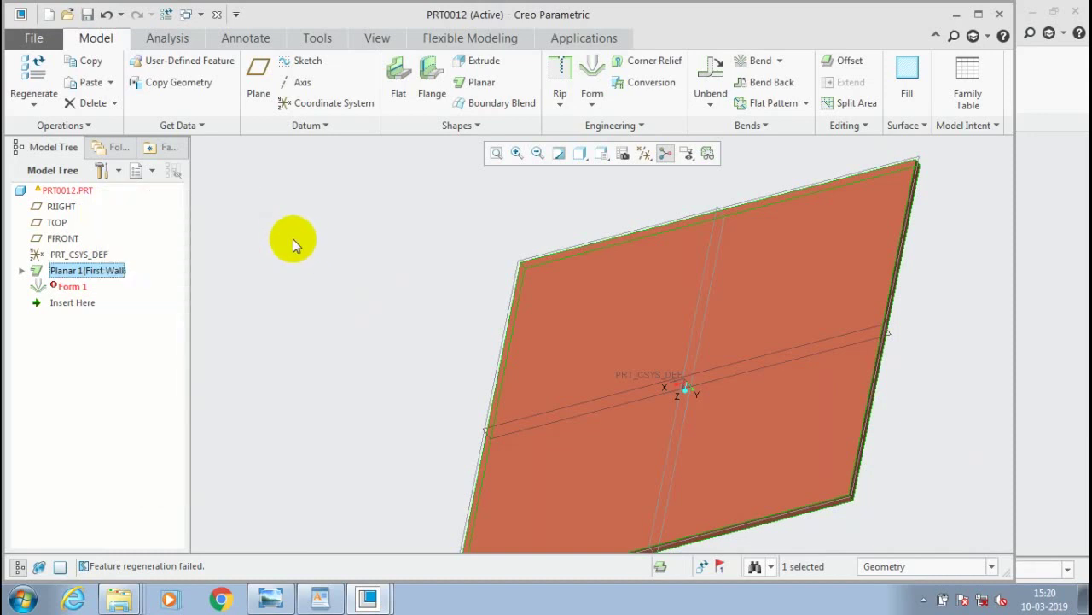
{"action": "right_click", "coordinate": [109, 278]}
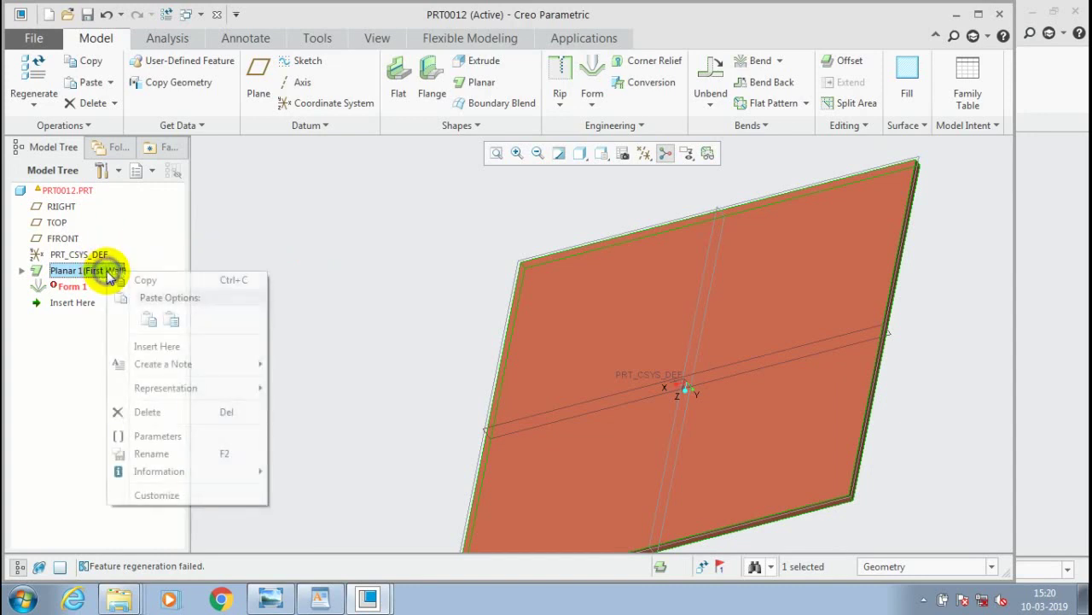
{"action": "left_click", "coordinate": [207, 251]}
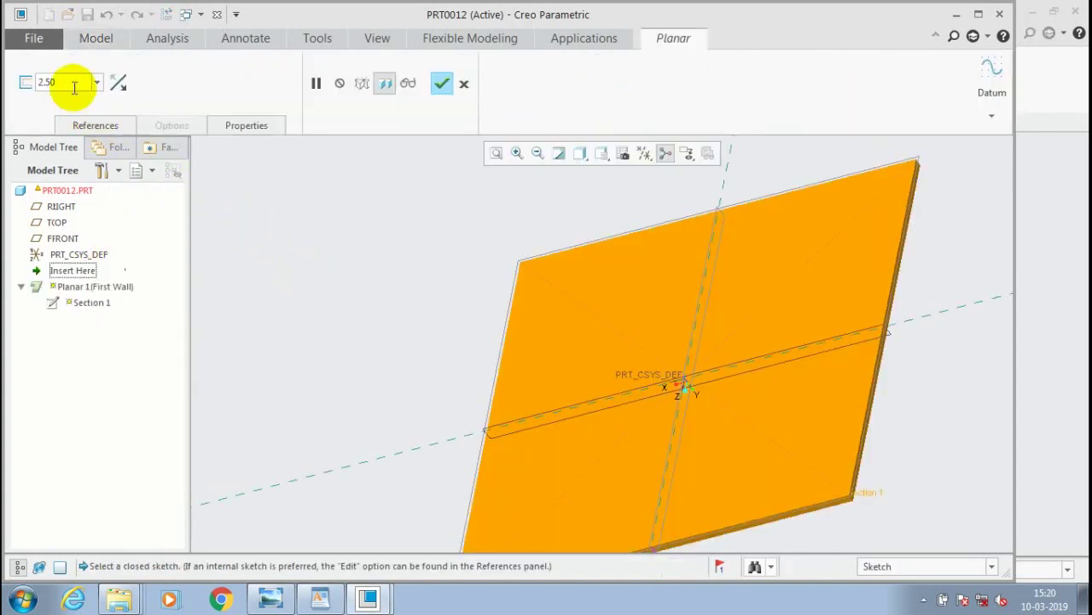
{"action": "double_click", "coordinate": [74, 85]}
{"action": "type", "text": "1"}
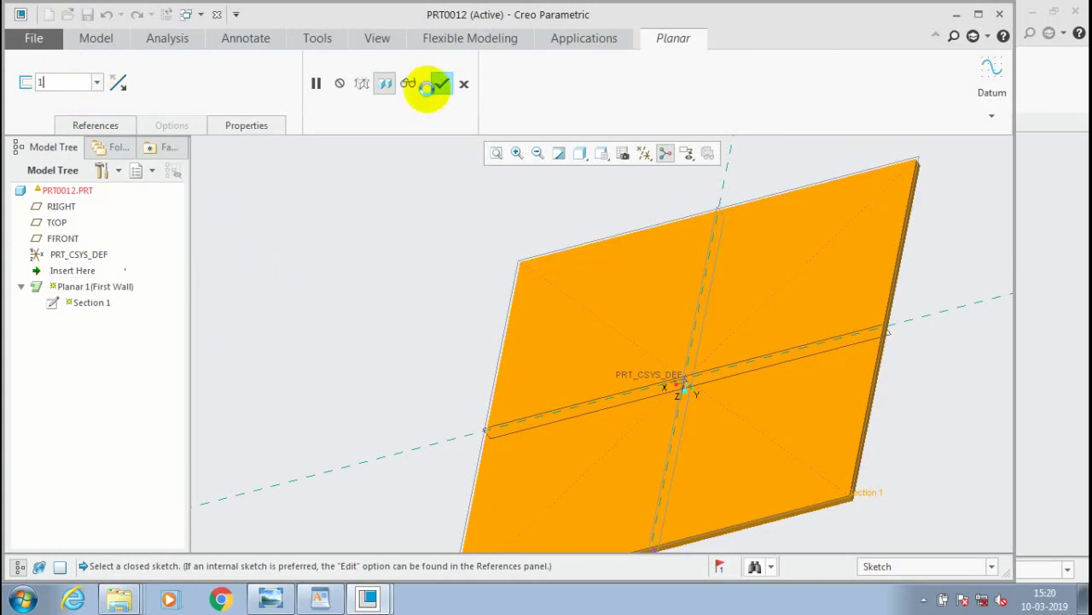
{"action": "left_click", "coordinate": [439, 84]}
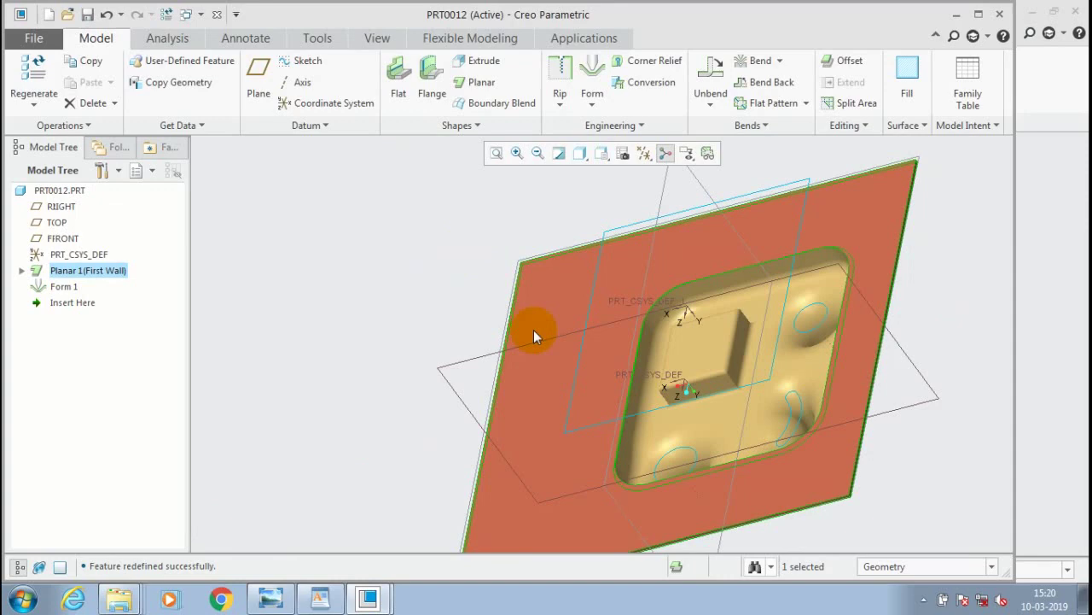
Step: Hide the datum planes, axes and coordinate systems, and inspect the punched form from both sides of the sheet
{"action": "mouse_move", "coordinate": [658, 383]}
{"action": "middle_mouse_down"}
{"action": "mouse_move", "coordinate": [718, 321]}
{"action": "mouse_move", "coordinate": [827, 378]}
{"action": "mouse_move", "coordinate": [812, 354]}
{"action": "mouse_move", "coordinate": [839, 342]}
{"action": "mouse_move", "coordinate": [858, 362]}
{"action": "mouse_move", "coordinate": [865, 327]}
{"action": "mouse_move", "coordinate": [794, 313]}
{"action": "middle_mouse_up"}
{"action": "mouse_move", "coordinate": [925, 503]}
{"action": "middle_mouse_down"}
{"action": "mouse_move", "coordinate": [927, 527]}
{"action": "mouse_move", "coordinate": [939, 499]}
{"action": "middle_mouse_up"}
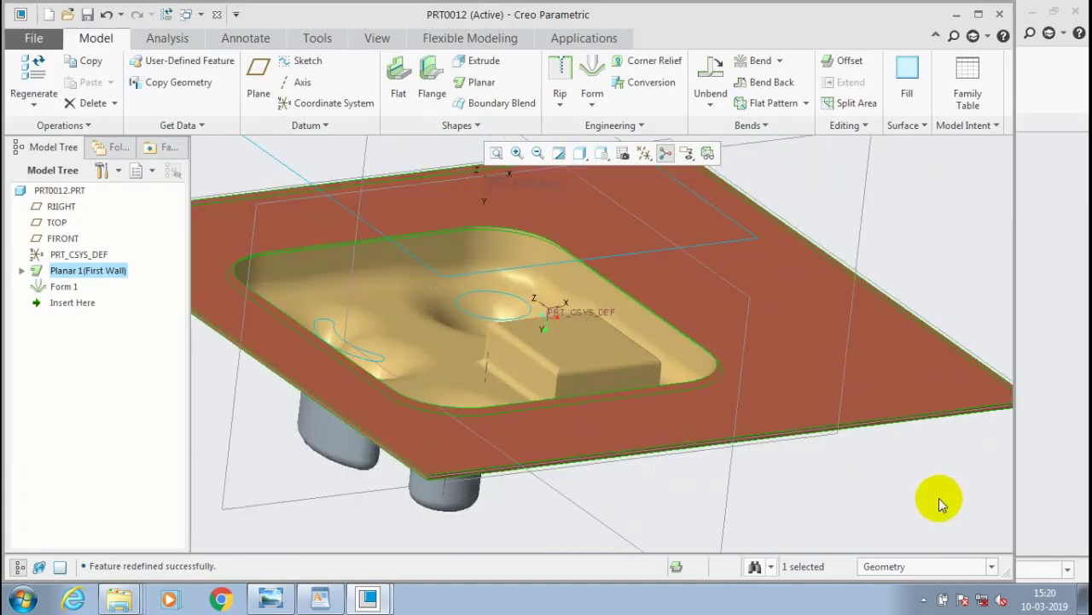
{"action": "scroll", "coordinate": [760, 356], "scroll_direction": "down", "scroll_amount": 3}
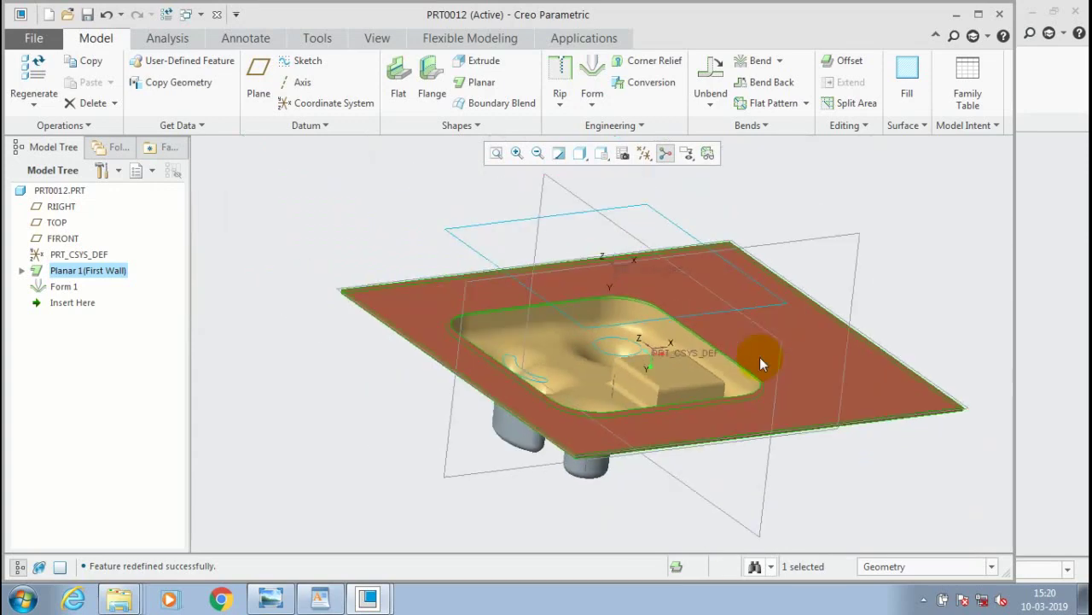
{"action": "middle_click_drag", "start_coordinate": [761, 361], "coordinate": [748, 427]}
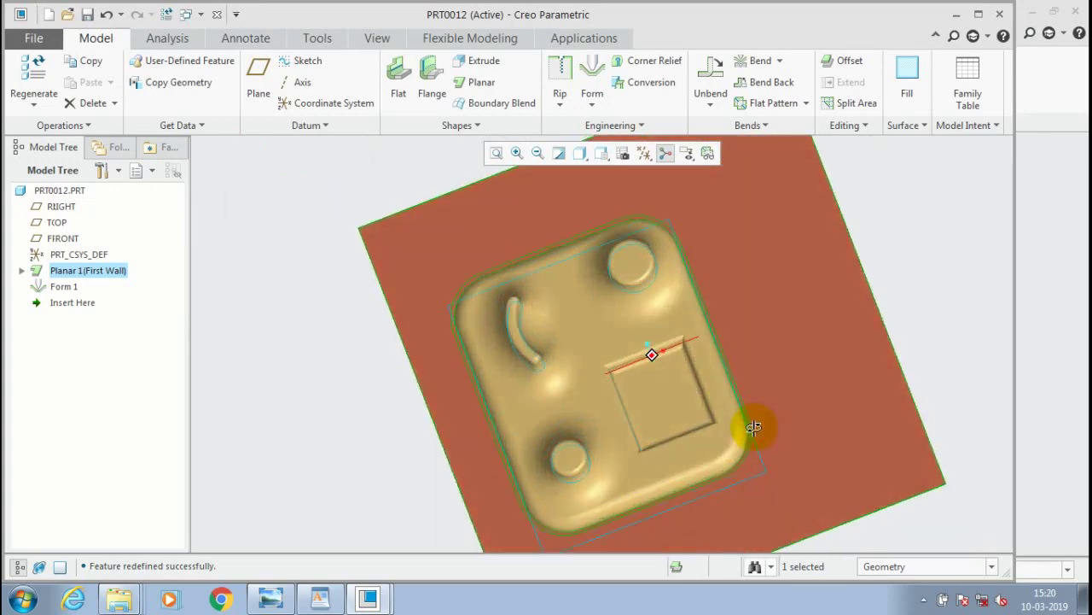
{"action": "middle_click_drag", "start_coordinate": [749, 381], "coordinate": [910, 381]}
{"action": "middle_click_drag", "start_coordinate": [811, 329], "coordinate": [956, 296]}
{"action": "left_click", "coordinate": [644, 154]}
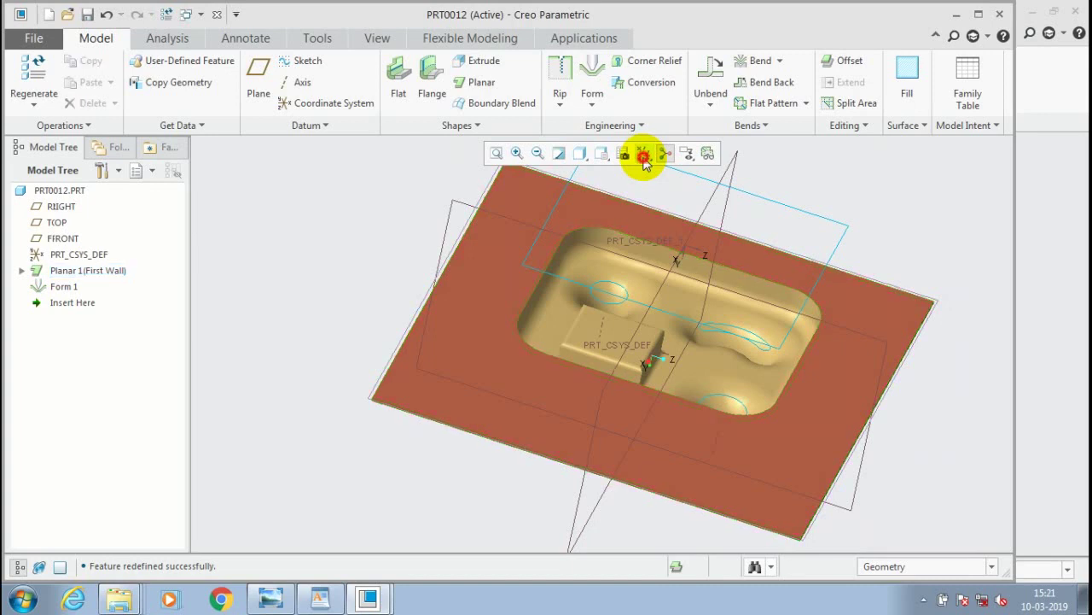
{"action": "left_click", "coordinate": [644, 174]}
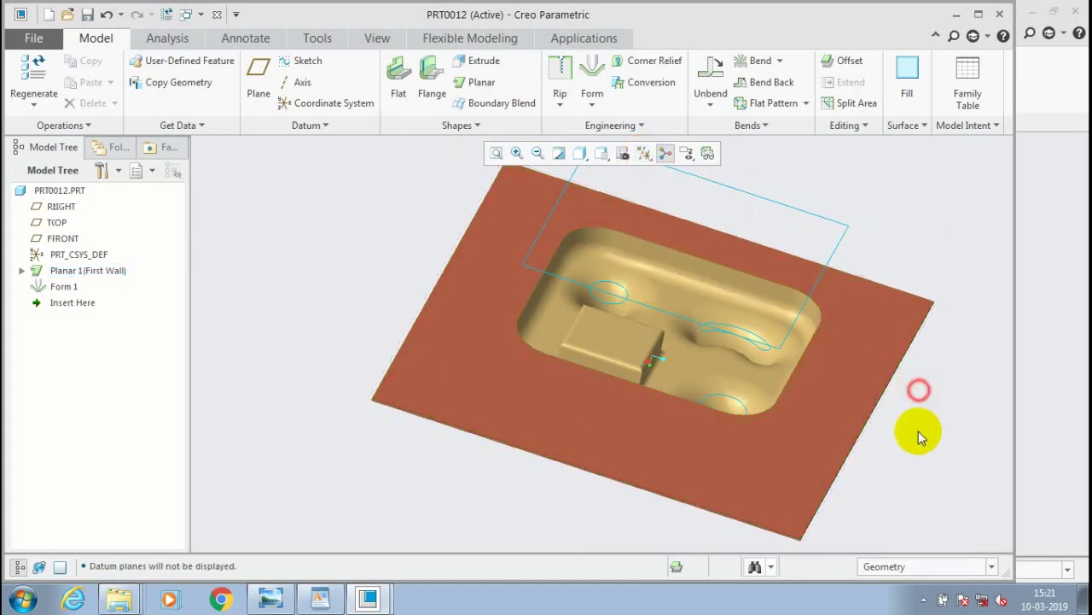
{"action": "middle_click_drag", "start_coordinate": [914, 427], "coordinate": [851, 390]}
{"action": "middle_click_drag", "start_coordinate": [405, 264], "coordinate": [407, 266]}
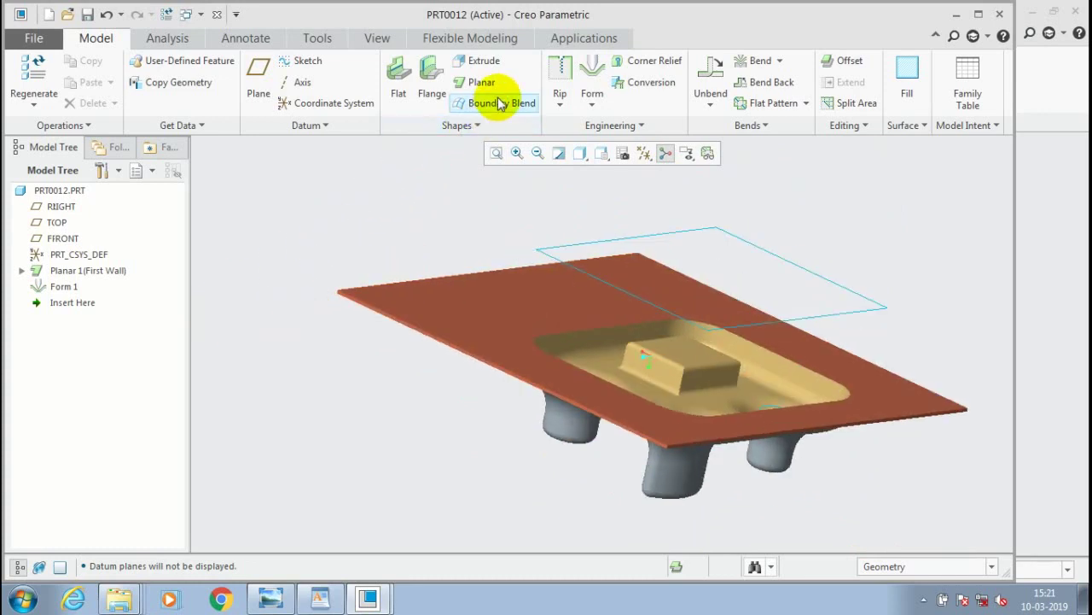